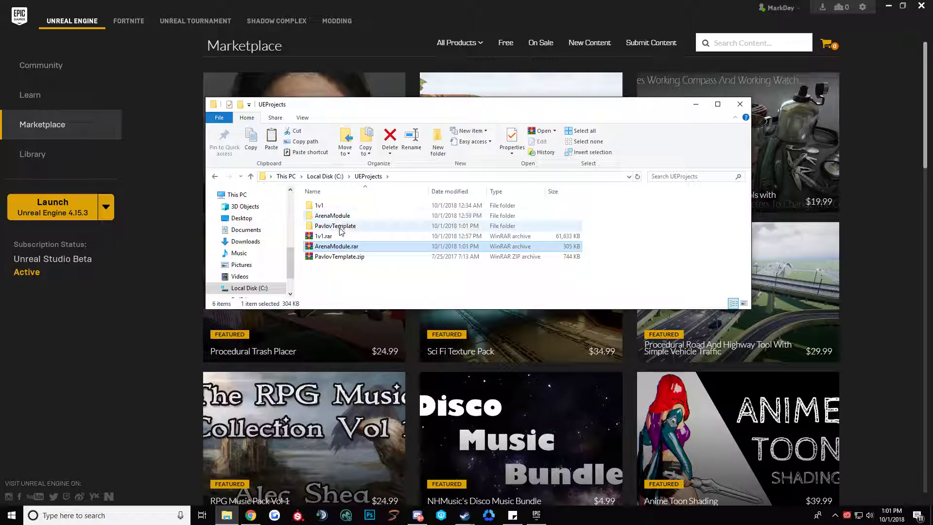
Step: Extract a copy of ArenaModule.rar inside the PavlovTemplate project's Plugins folder and delete that archive copy
double_click(329, 215)
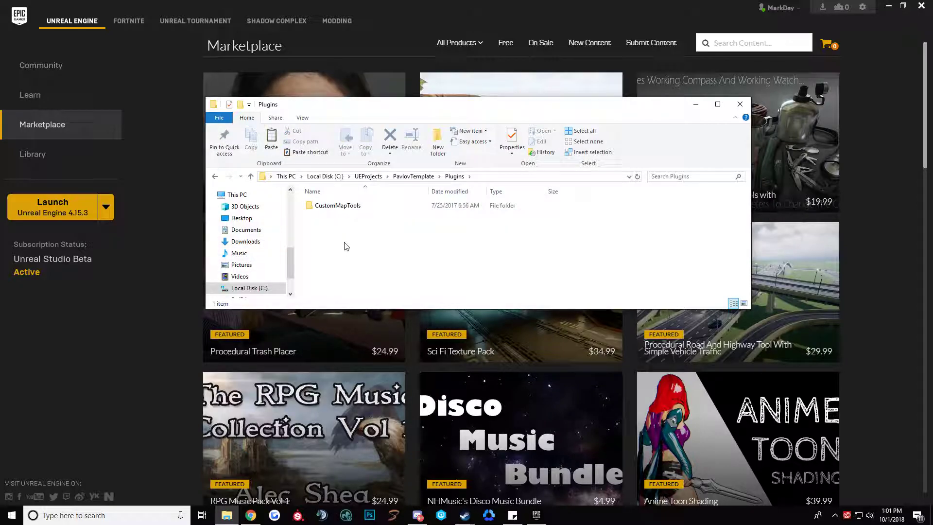
key("ctrl+v")
right_click(319, 215)
left_click(356, 275)
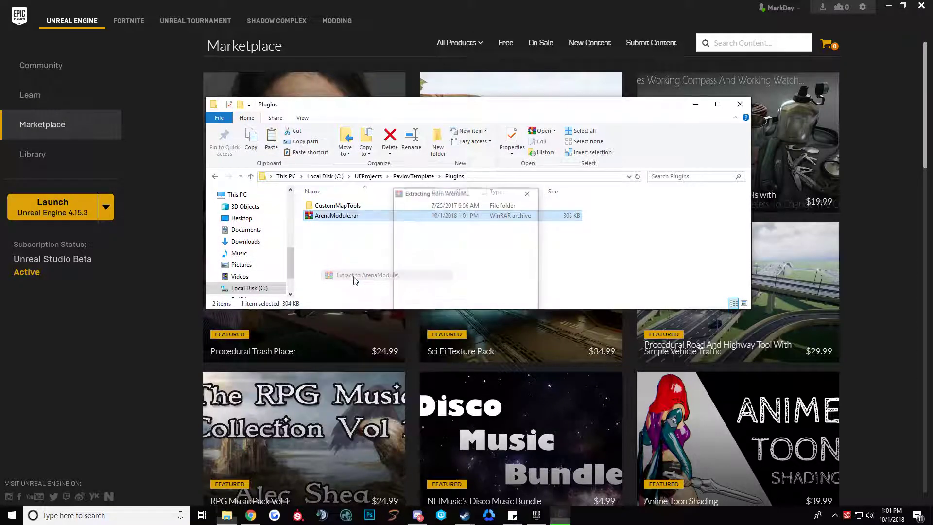
key("Delete")
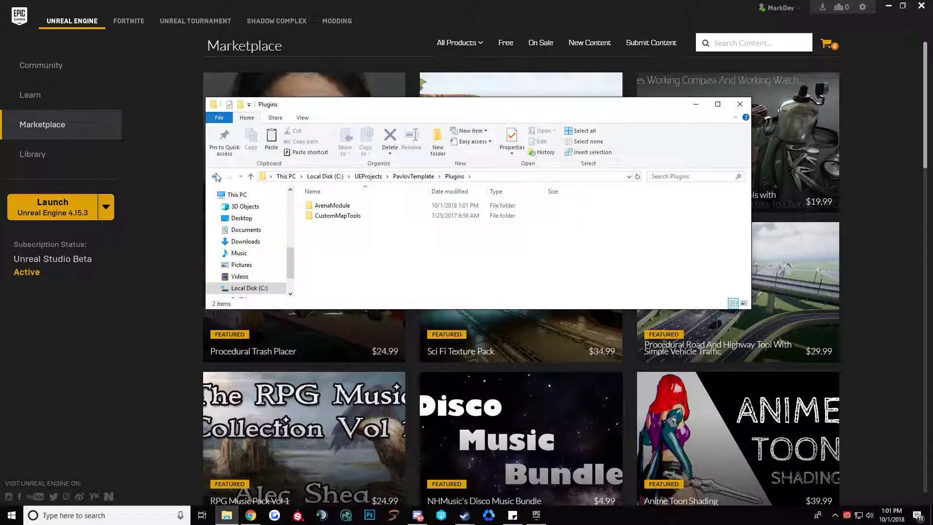
Step: Open the Pavlov project from the PavlovTemplate folder in Unreal Editor and show plugin content in the Content Browser, expanding ArenaModule Content
left_click(215, 177)
double_click(346, 228)
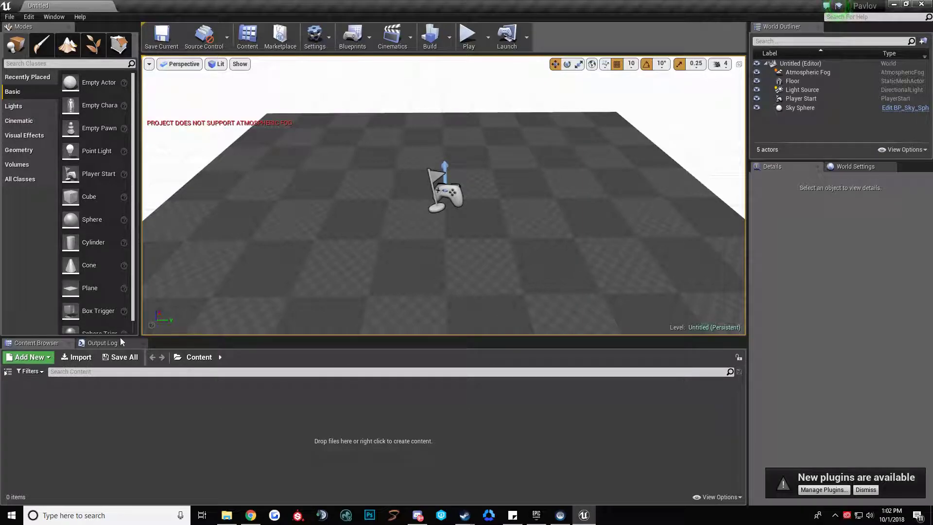
left_click(7, 372)
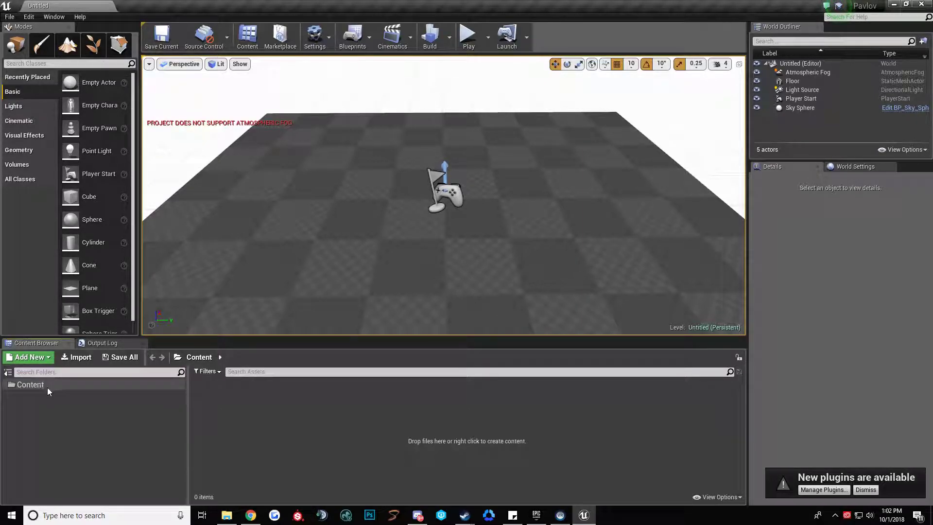
left_click(721, 496)
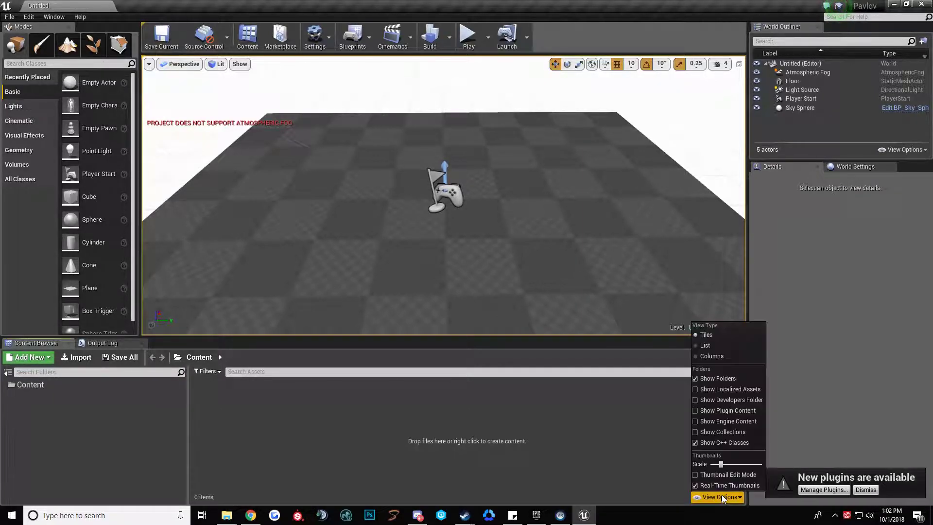
left_click(694, 421)
left_click(695, 421)
left_click(697, 411)
left_click(44, 396)
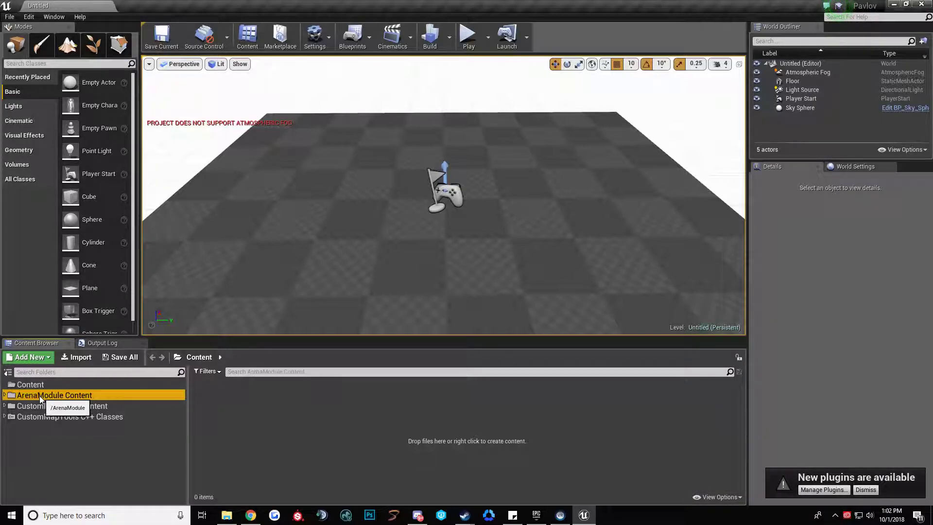
left_click(4, 395)
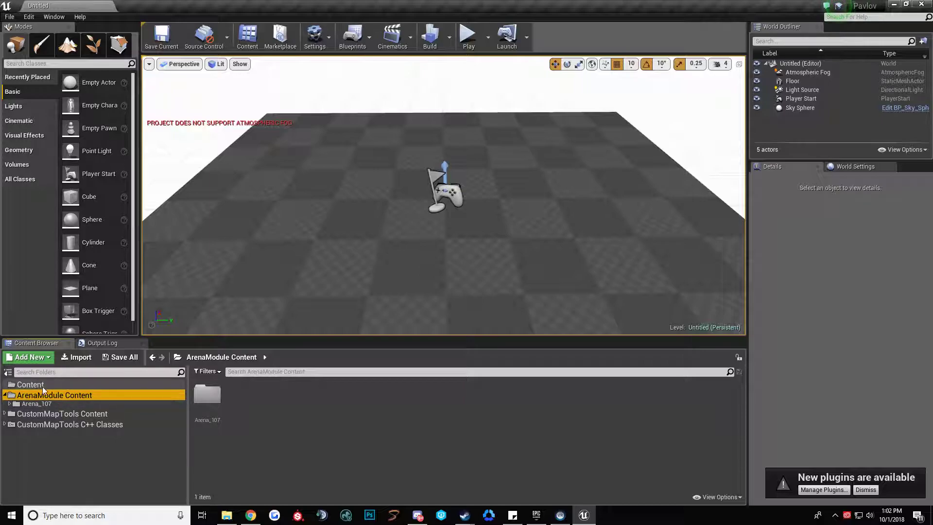
Step: Create a new Pavlov Workshop item for the map and close the workshop window
left_click(56, 17)
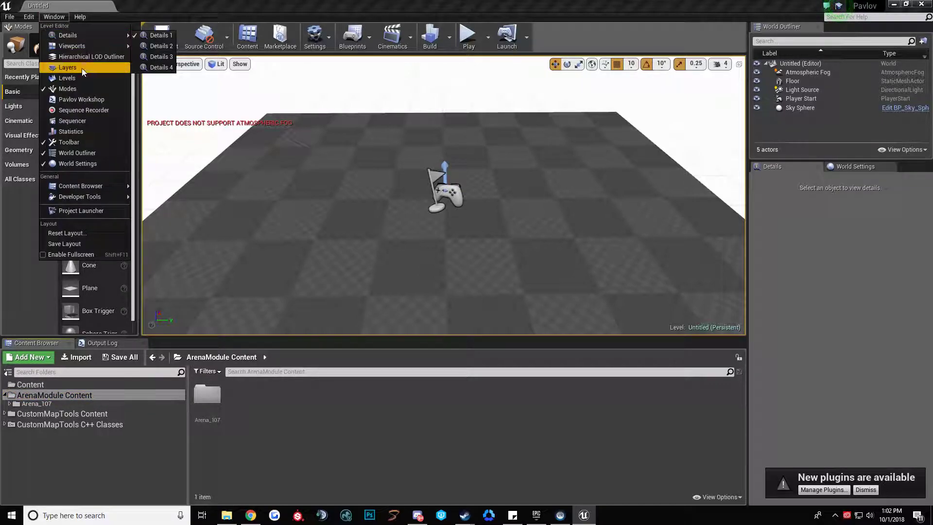
left_click(80, 101)
left_click(164, 165)
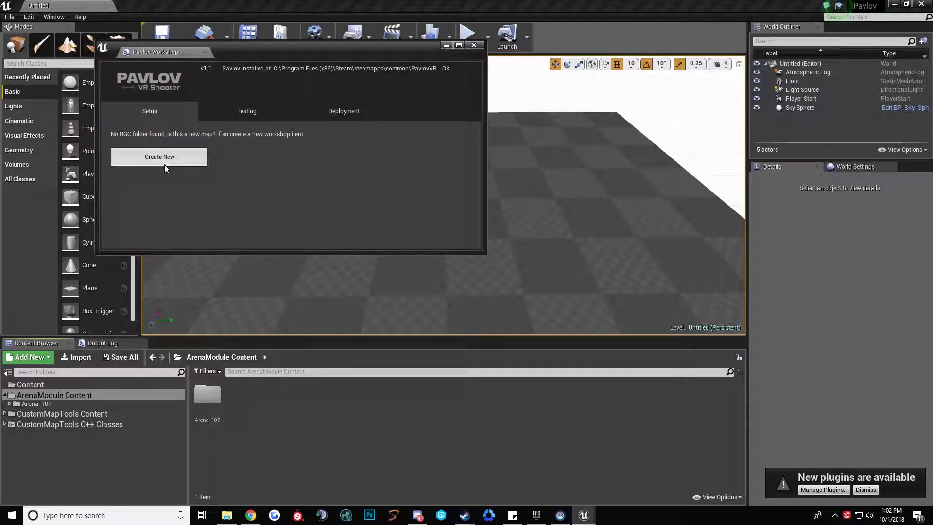
left_click(473, 45)
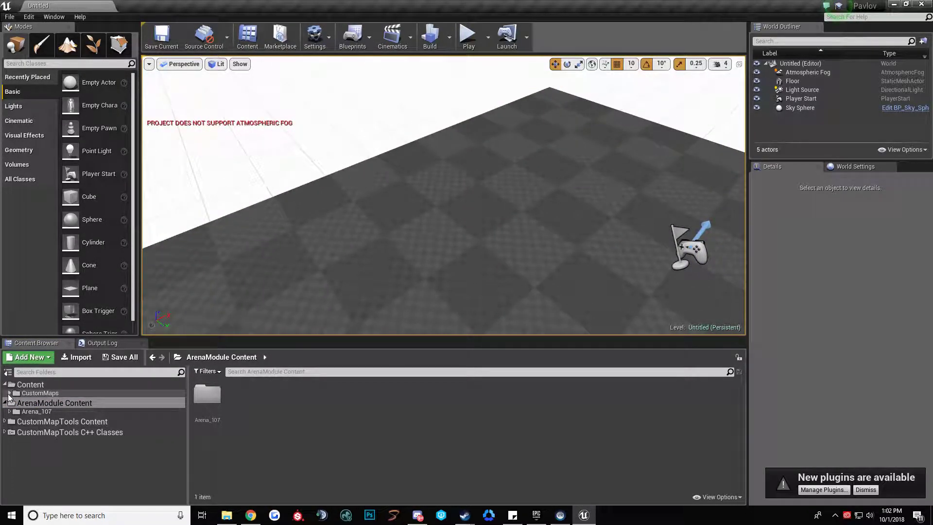
left_click(9, 392)
left_click(48, 401)
left_click(39, 419)
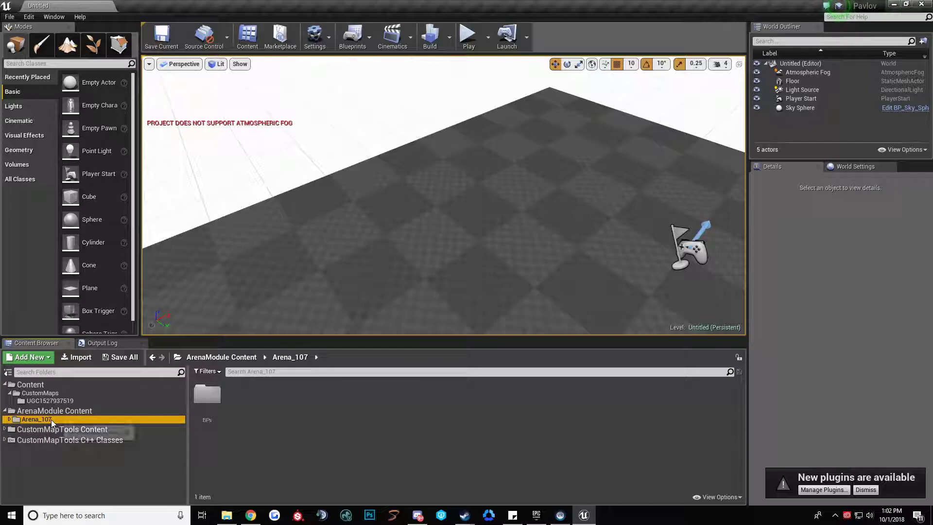
left_click_drag(33, 419, 49, 401)
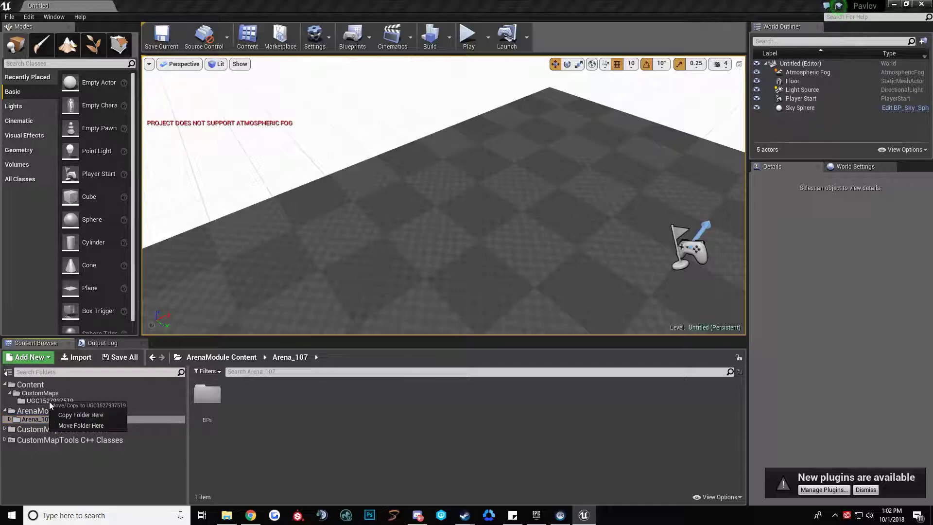
left_click(69, 426)
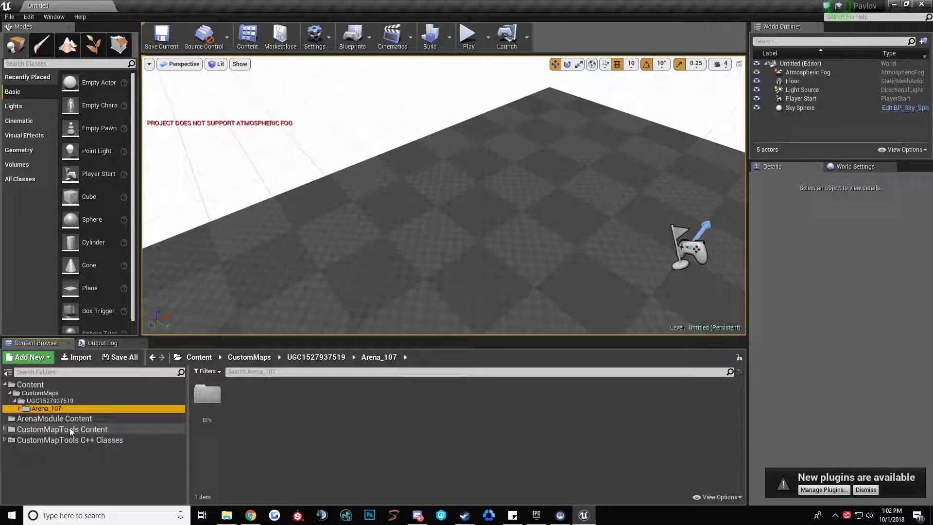
left_click(281, 430)
right_click_drag(255, 277, 363, 241)
key("s")
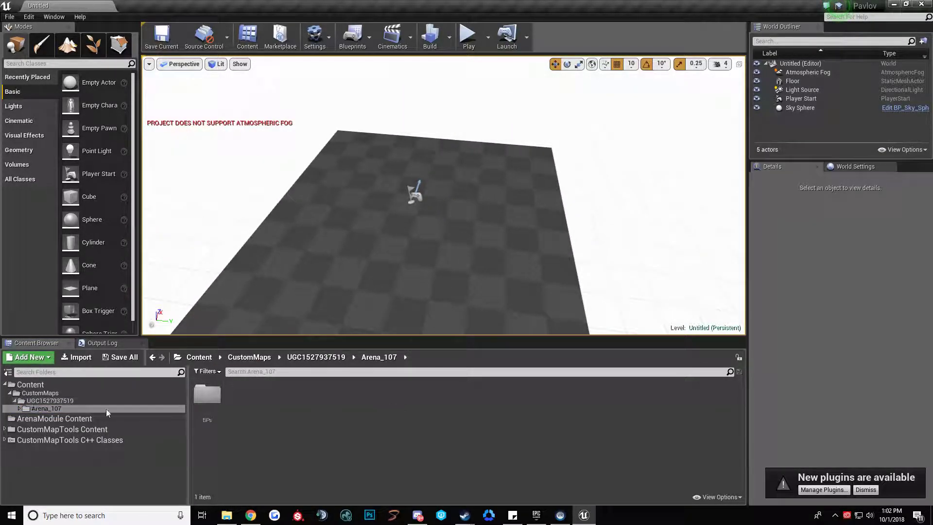
key("a")
right_click_drag(353, 263, 389, 263)
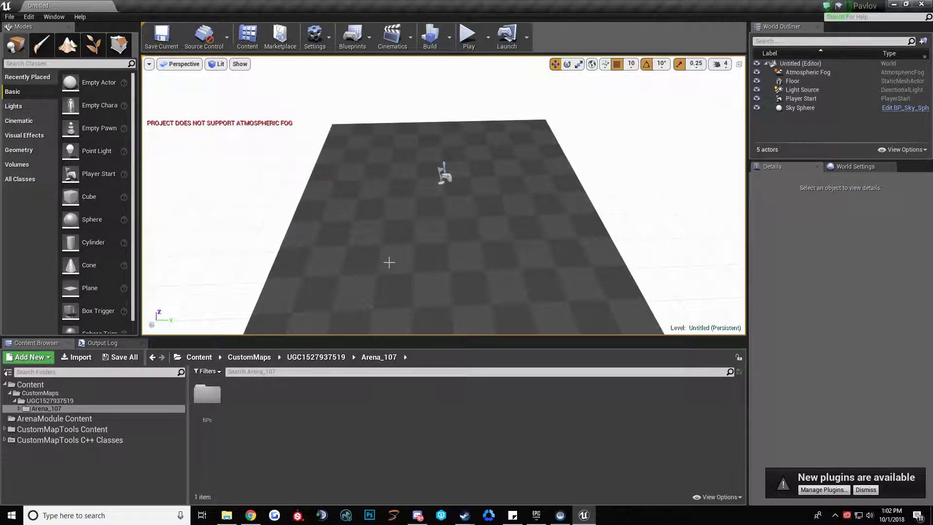
left_click(160, 37)
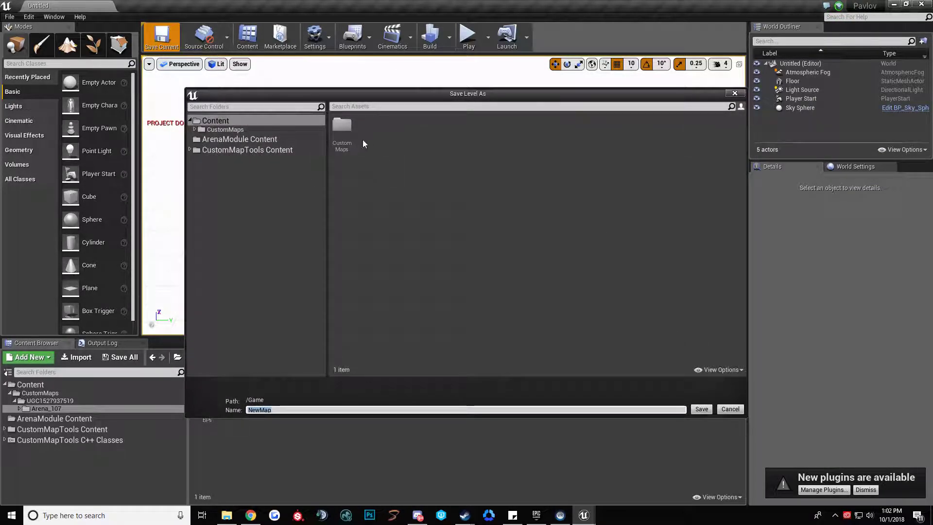
double_click(342, 125)
double_click(342, 125)
left_click(284, 409)
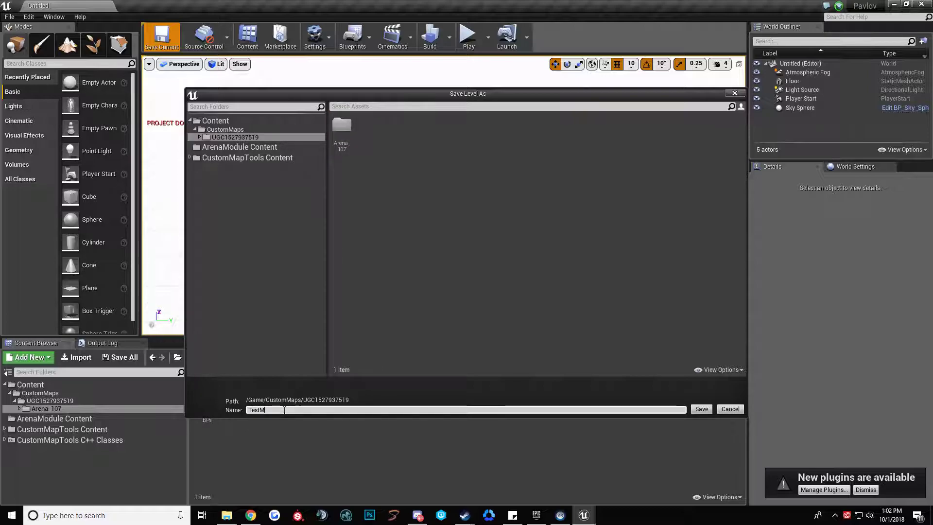
left_click(702, 410)
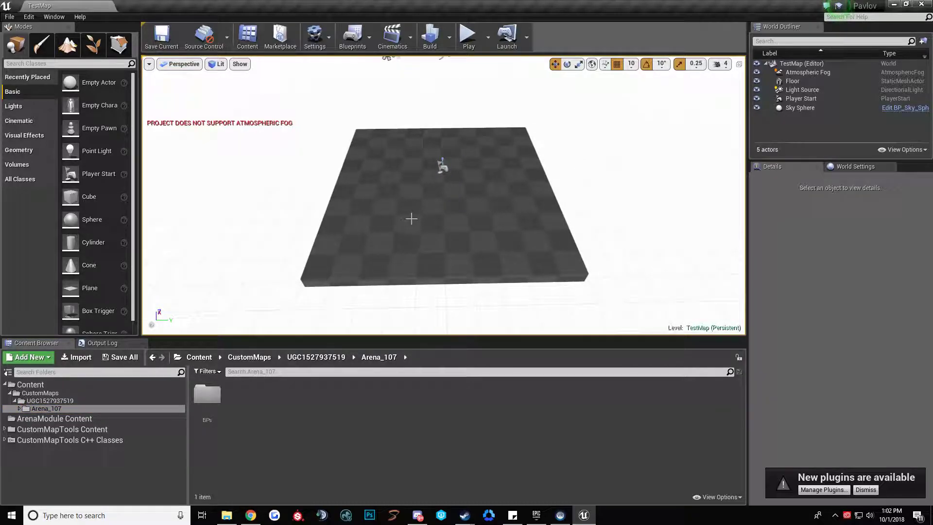
Step: Delete the floor mesh and create a new landscape in its place
left_click(406, 220)
key("Delete")
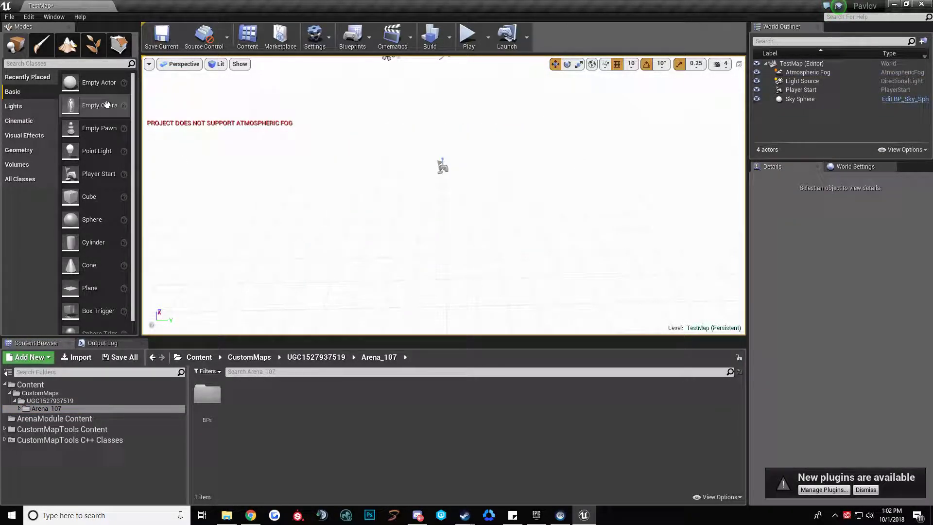
left_click(67, 44)
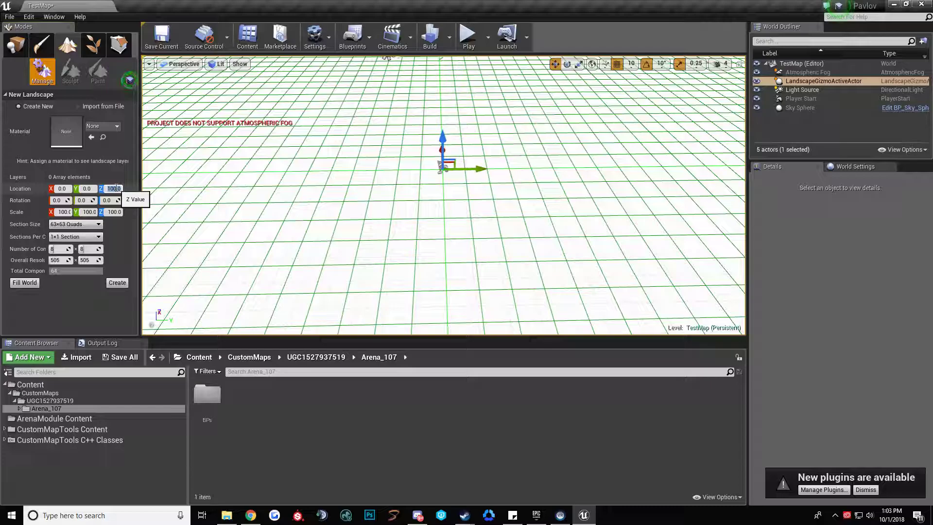
left_click(117, 282)
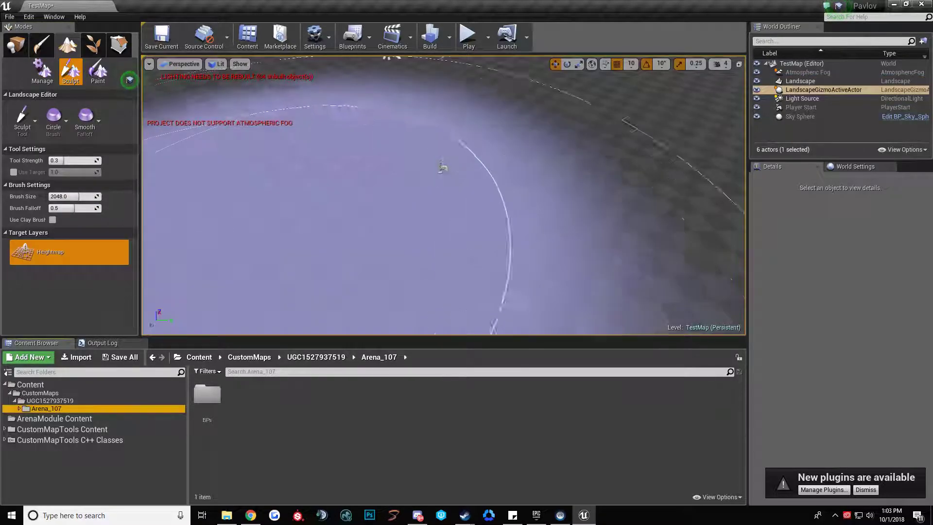
Step: Return from landscape editing to actor placement and delete the Player Start from the level
key("shift+1")
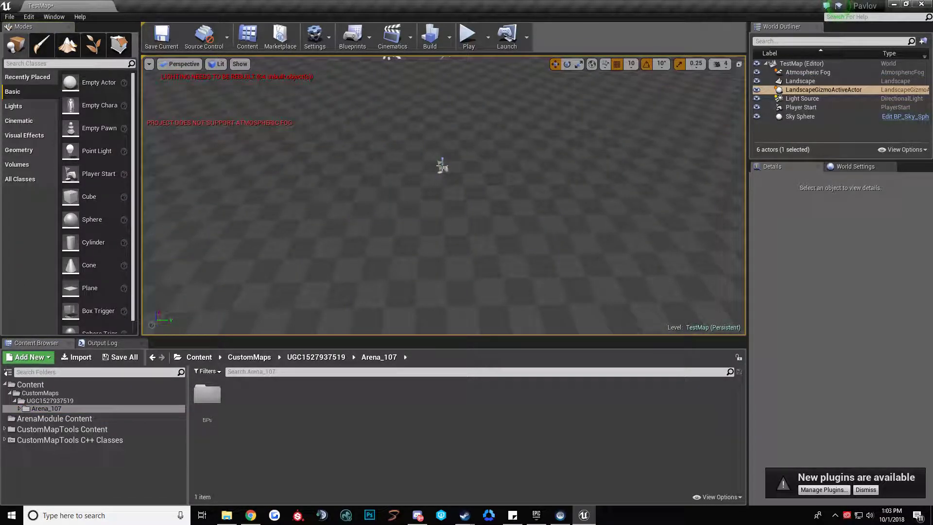
left_click(441, 165)
key("Delete")
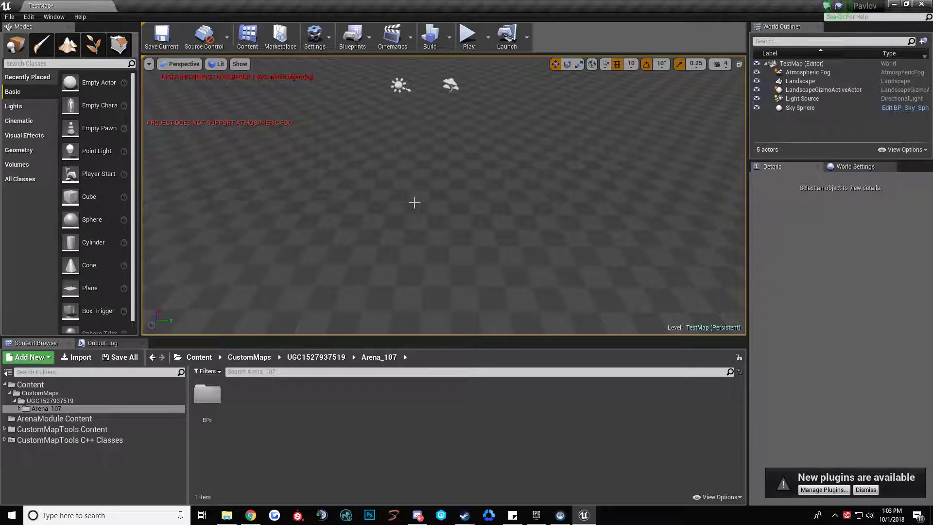
Step: Place a Pavlov Game Logic actor on the landscape and set its Definition to the definition data asset
left_click(42, 65)
type("pav")
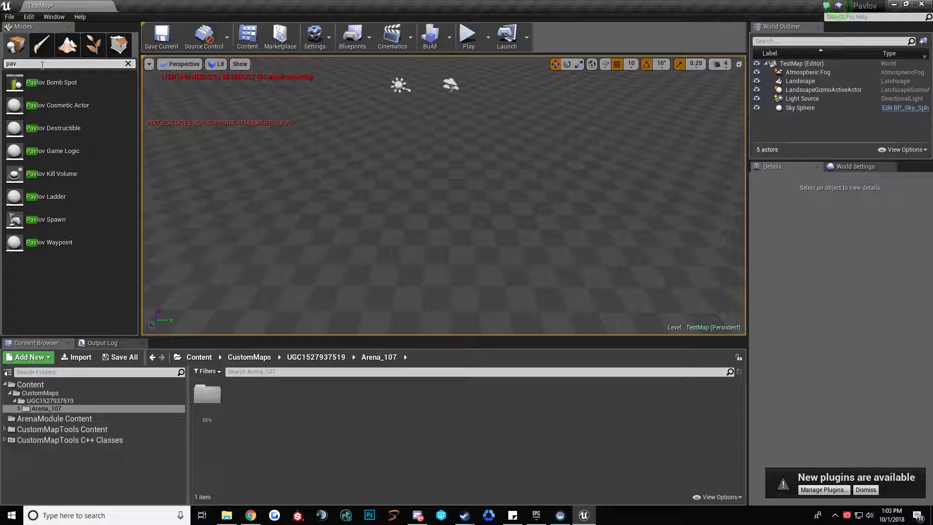
left_click_drag(54, 151, 444, 203)
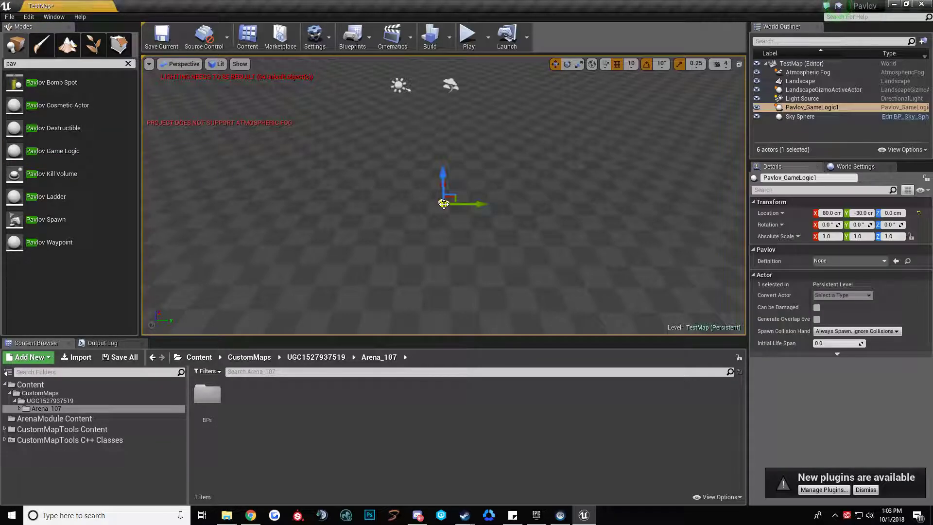
left_click(855, 261)
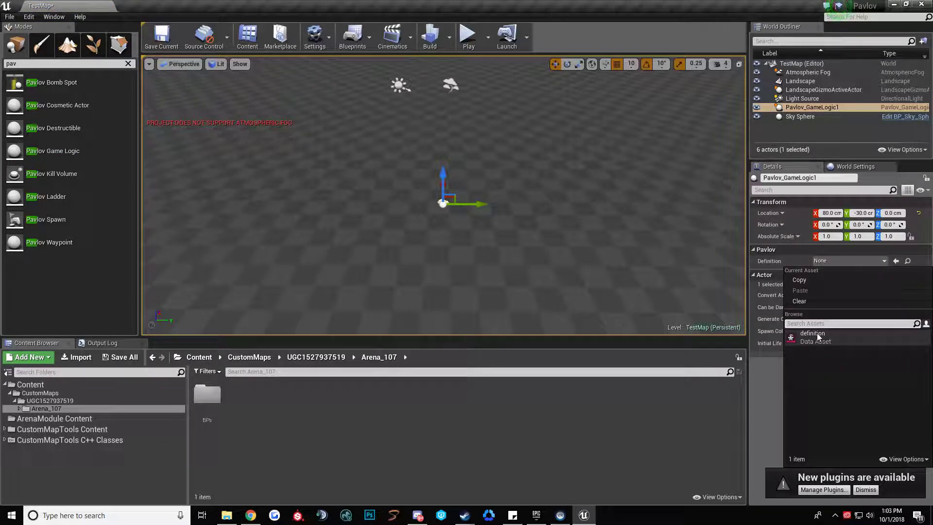
left_click(817, 336)
left_click(50, 401)
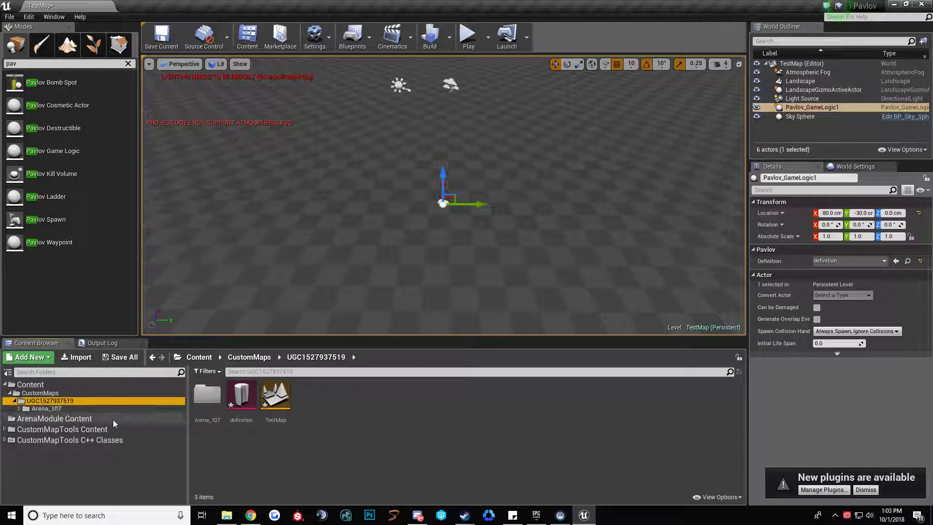
double_click(241, 396)
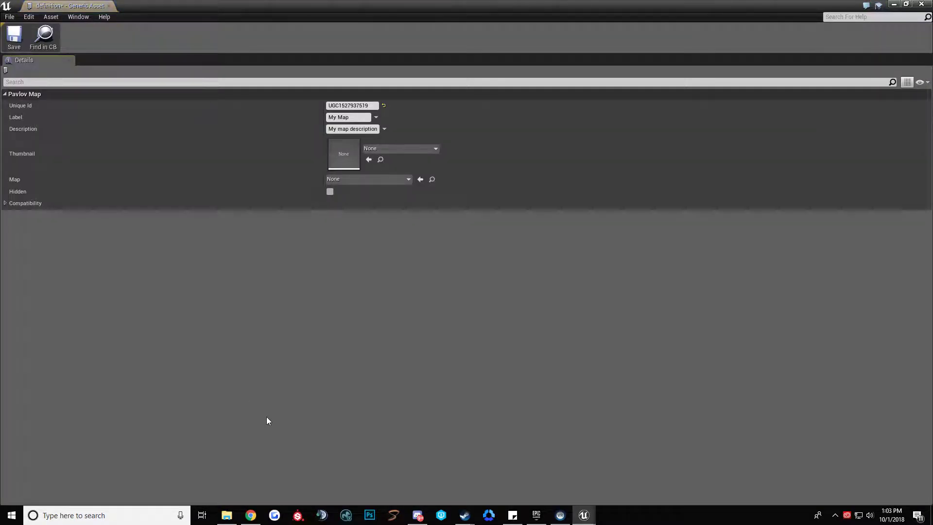
left_click(369, 180)
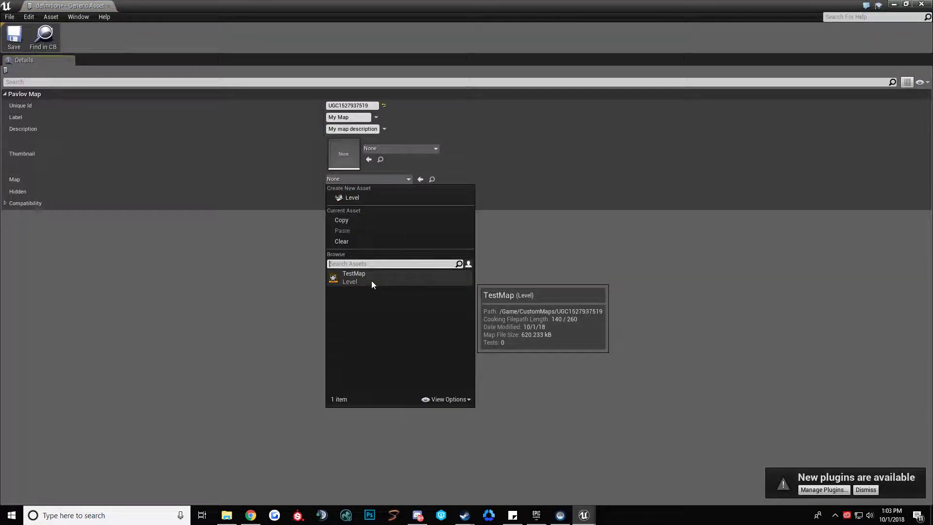
left_click(371, 278)
left_click(14, 37)
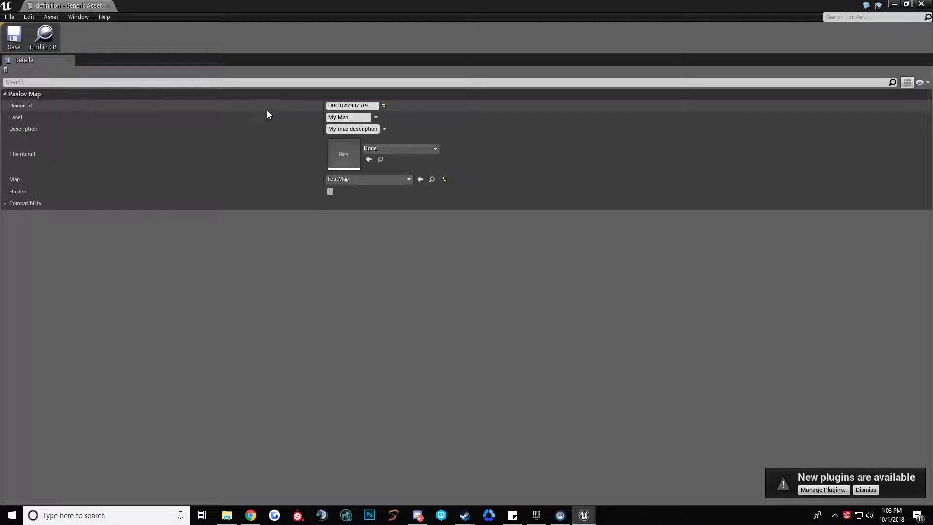
left_click(368, 119)
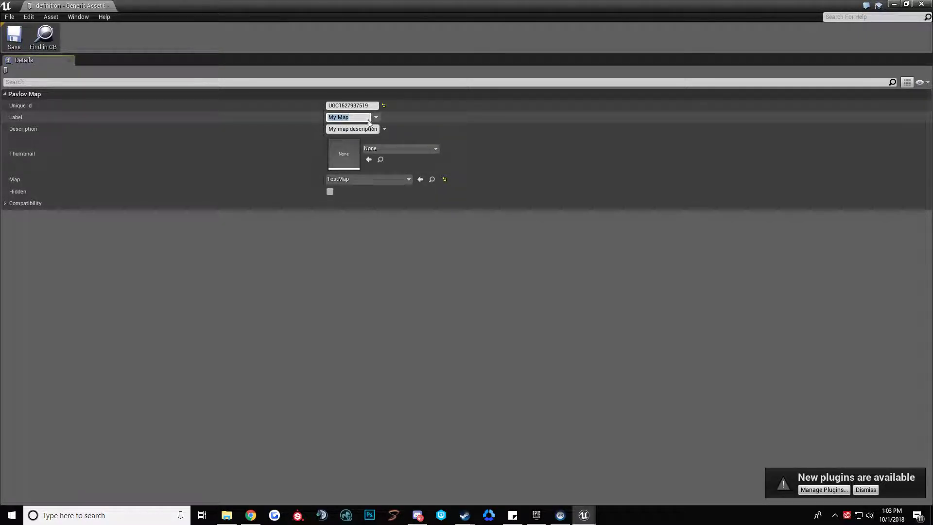
left_click(107, 7)
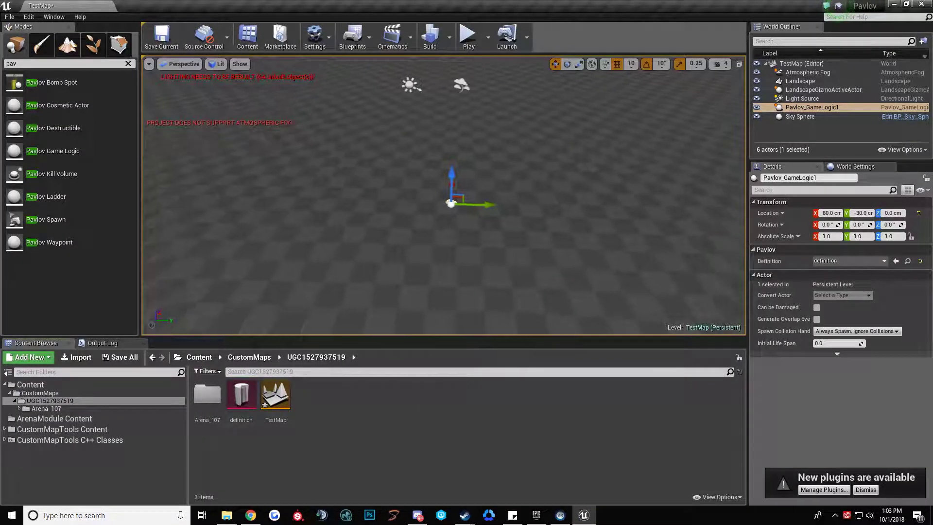
Step: Place the BP_Manager blueprint from the Arena_107 BPs folder on the landscape
left_click(47, 409)
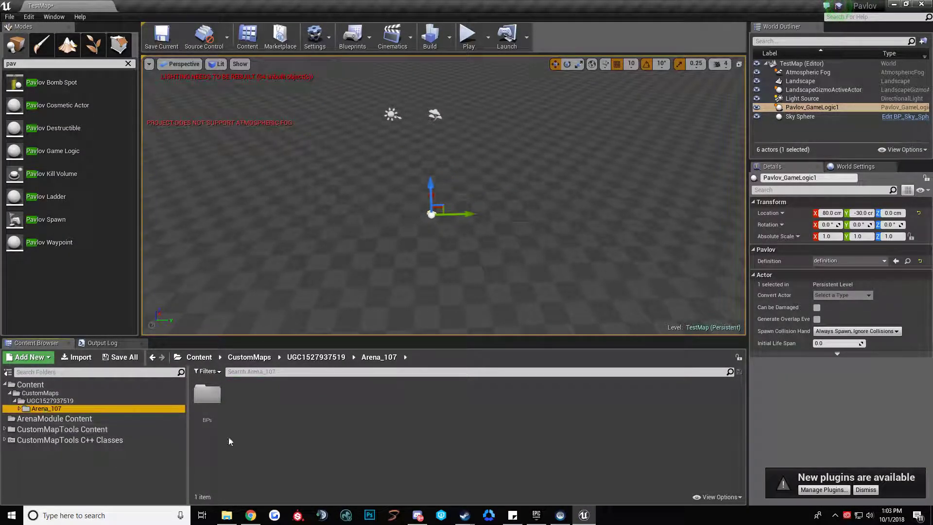
double_click(207, 394)
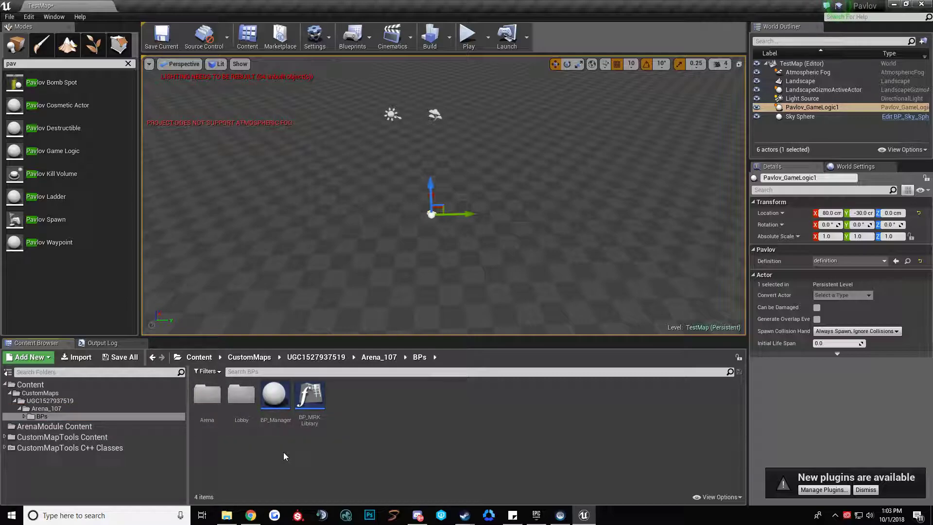
left_click_drag(274, 396, 208, 195)
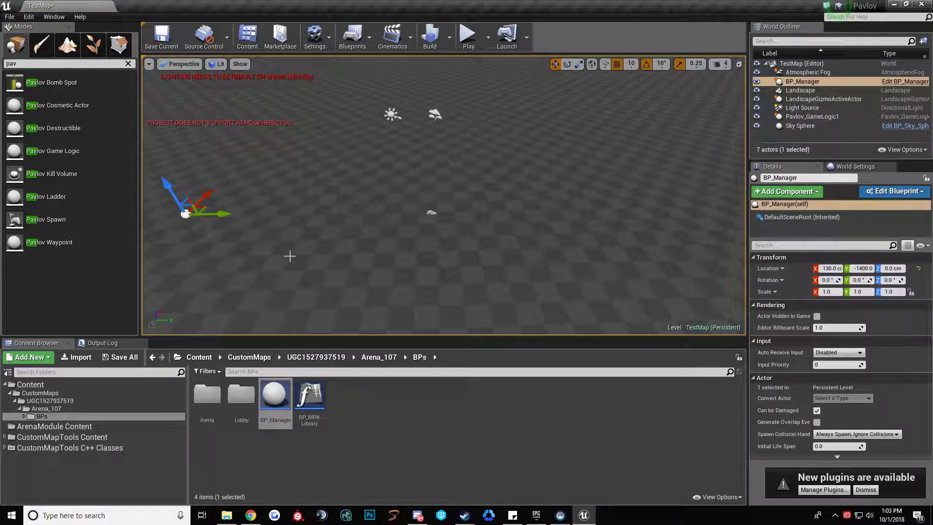
left_click(407, 446)
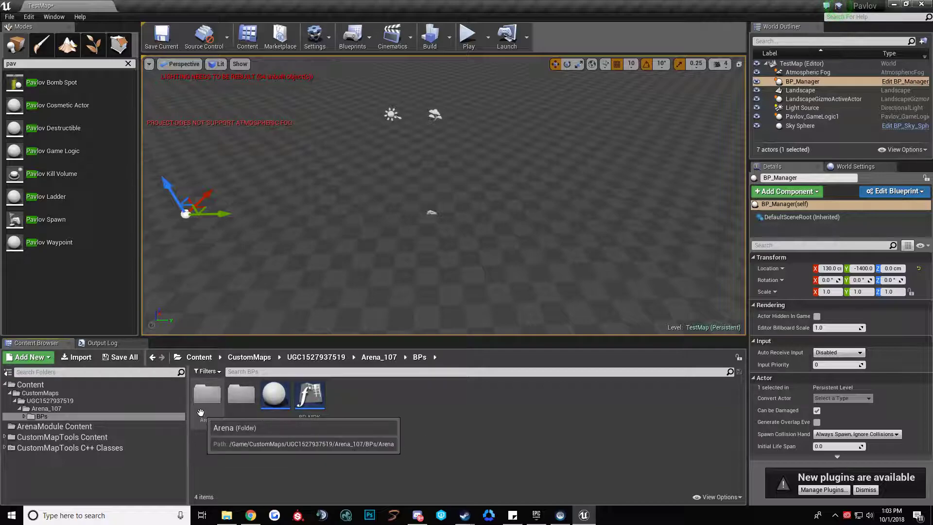
Step: Place BP_StartingLobby from the Lobby folder on the landscape and rotate it 90° about Z
double_click(241, 395)
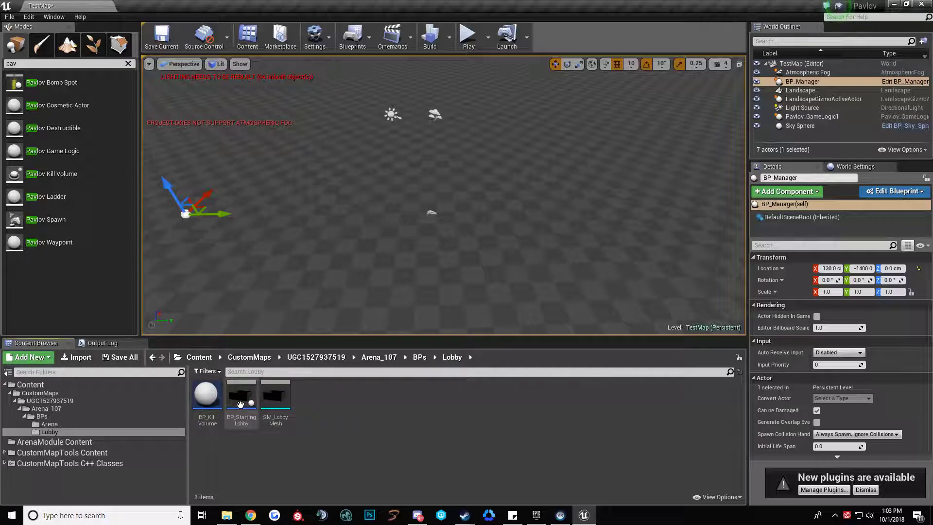
key("s")
right_click_drag(487, 242, 457, 302)
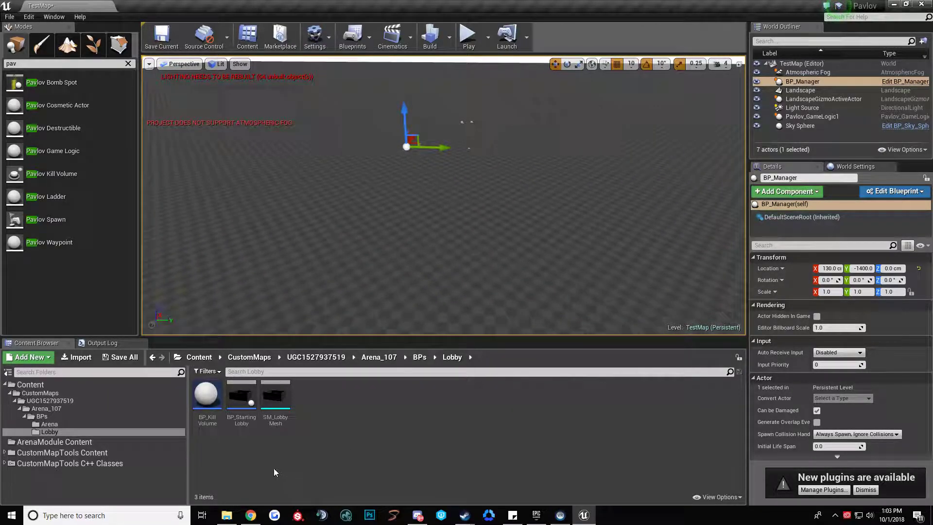
left_click_drag(238, 410, 418, 325)
key("e")
key("w")
mouse_move(514, 300)
right_mouse_down()
mouse_move(484, 324)
mouse_move(519, 301)
right_mouse_up()
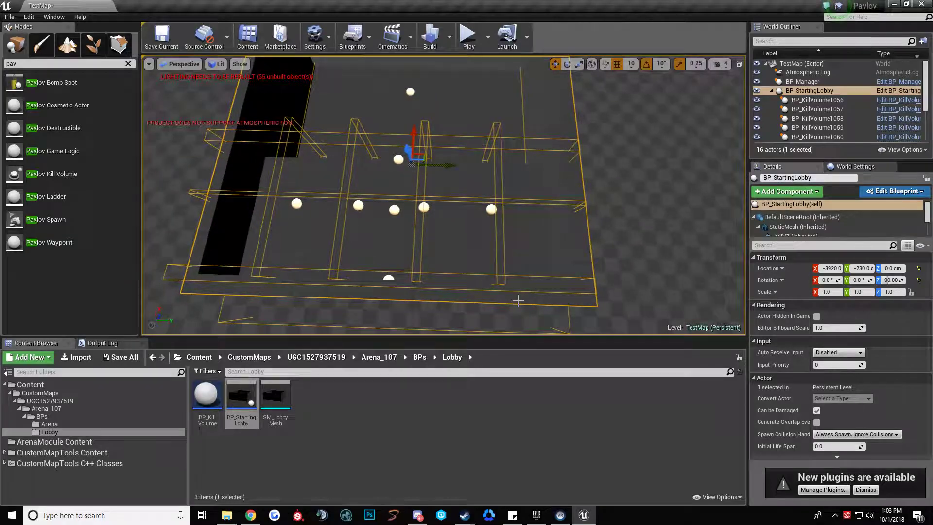
Step: Place a Pavlov Spawn near a corner of the lobby floor, at about X -4660, Y 490, with Team Id -1 and Dynamic enabled
left_click_drag(78, 217, 517, 252)
right_click_drag(394, 196, 415, 196)
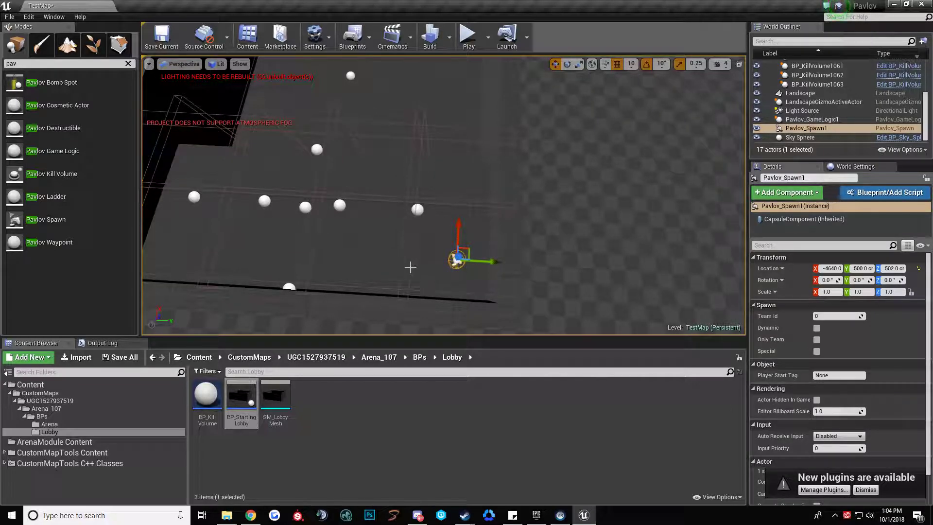
mouse_move(512, 196)
right_mouse_down()
mouse_move(523, 197)
mouse_move(523, 208)
right_mouse_up()
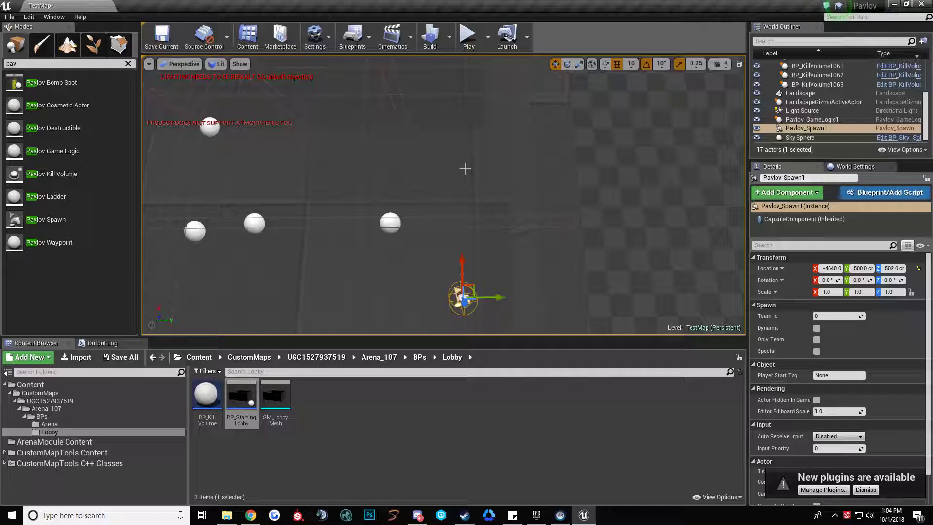
right_click_drag(463, 296, 462, 307)
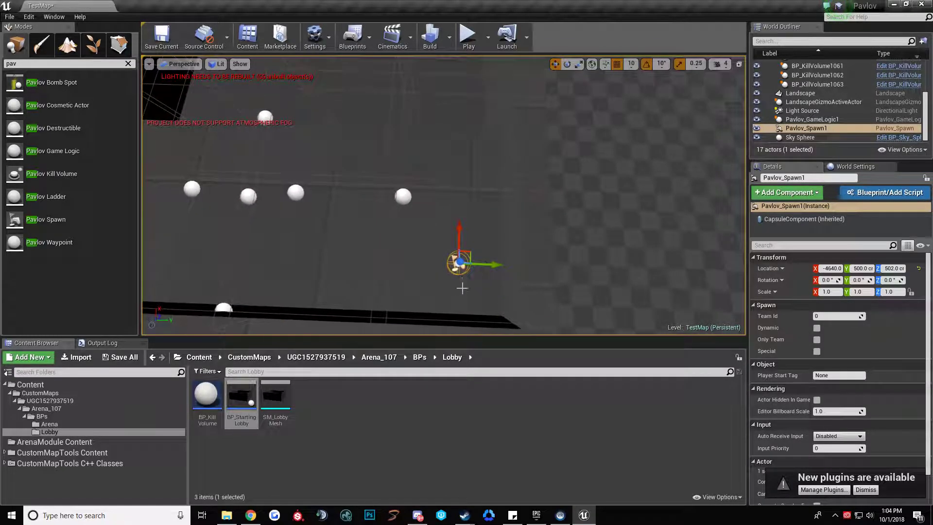
left_click_drag(460, 228, 458, 233)
left_click_drag(489, 267, 485, 267)
left_click(832, 317)
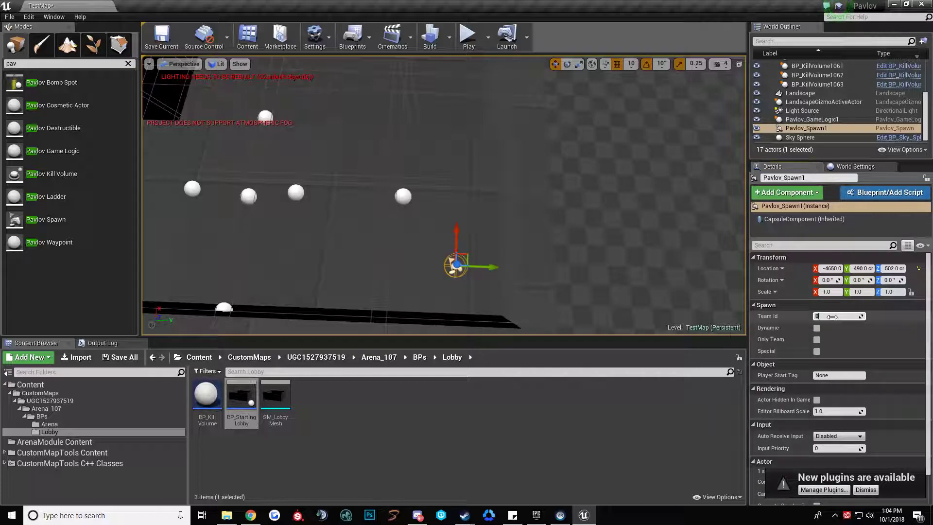
left_click(816, 328)
Step: Duplicate the lobby spawn along X to about X -4280 cm
right_click_drag(538, 244, 479, 221)
left_click_drag(475, 211, 477, 135, "alt")
right_click_drag(476, 135, 510, 131)
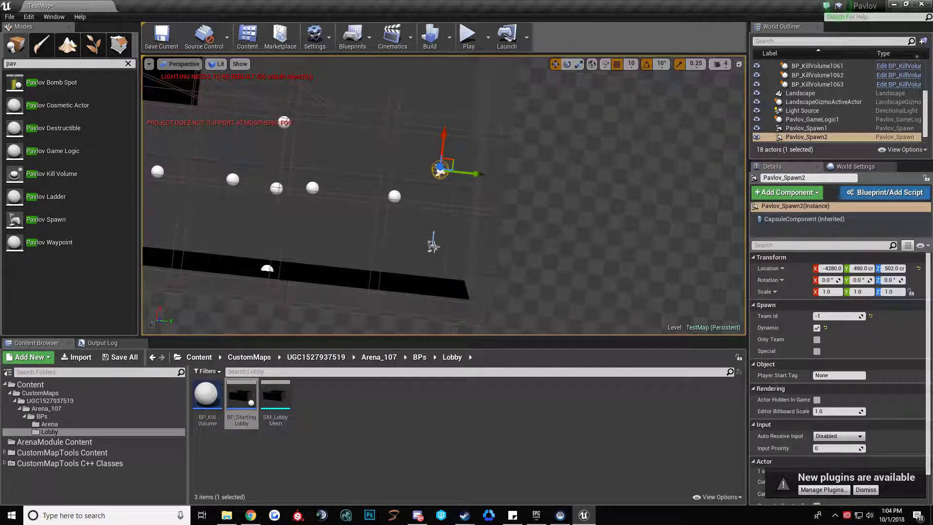
Step: Select both spawns and duplicate the pair four times along Y to about Y -960, forming two rows of five across the lobby
left_click(433, 246, "ctrl")
right_click_drag(469, 225, 408, 226)
left_click_drag(566, 229, 489, 233, "alt")
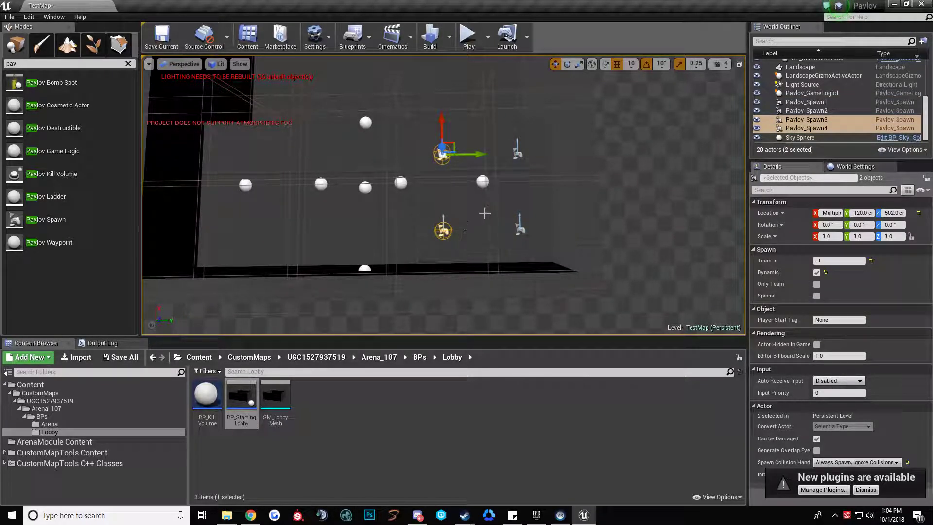
left_click_drag(480, 154, 395, 148, "alt")
right_click_drag(396, 148, 339, 142)
left_click_drag(472, 176, 413, 171)
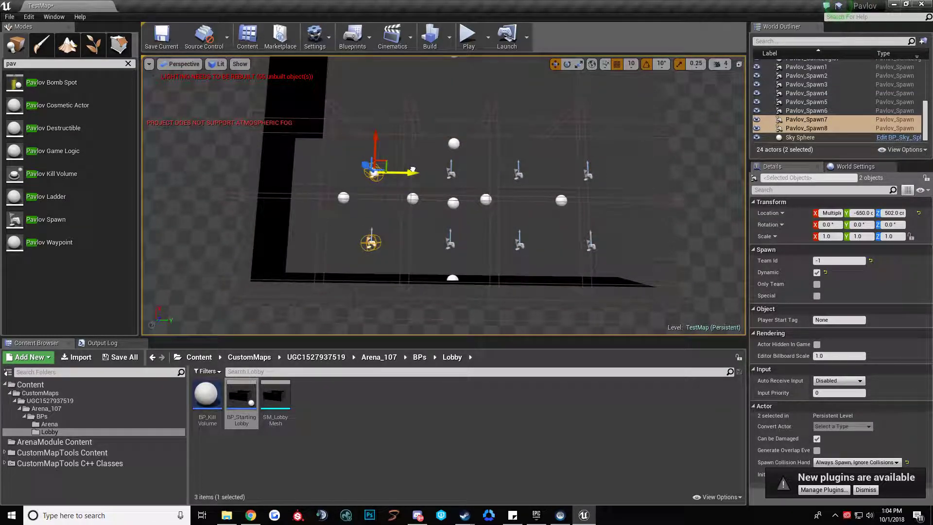
mouse_move(412, 169)
right_mouse_down()
mouse_move(437, 161)
mouse_move(418, 171)
right_mouse_up()
left_click_drag(458, 177, 395, 177)
right_click_drag(394, 177, 350, 165)
left_click_drag(445, 197, 450, 198)
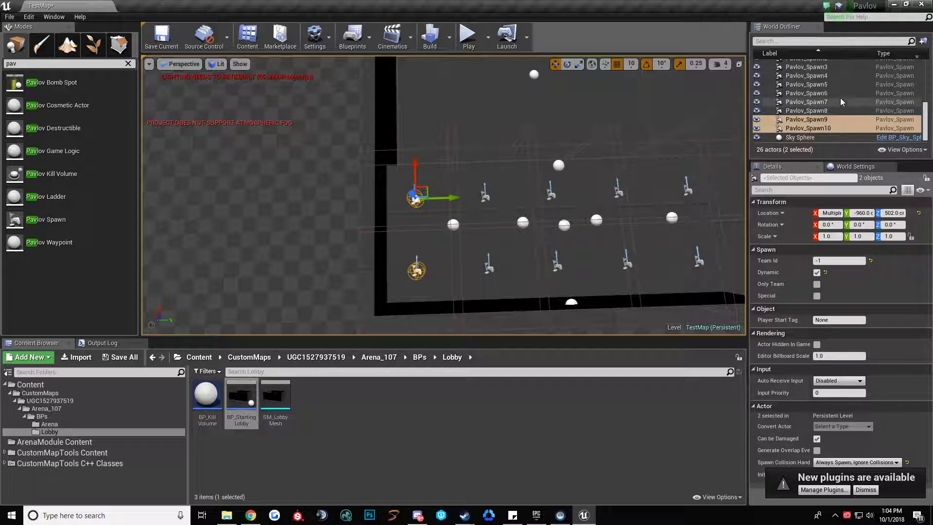
Step: Select all ten Pavlov spawns together with BP_StartingLobby and group them
left_click(837, 128)
scroll(835, 114, "up", 2)
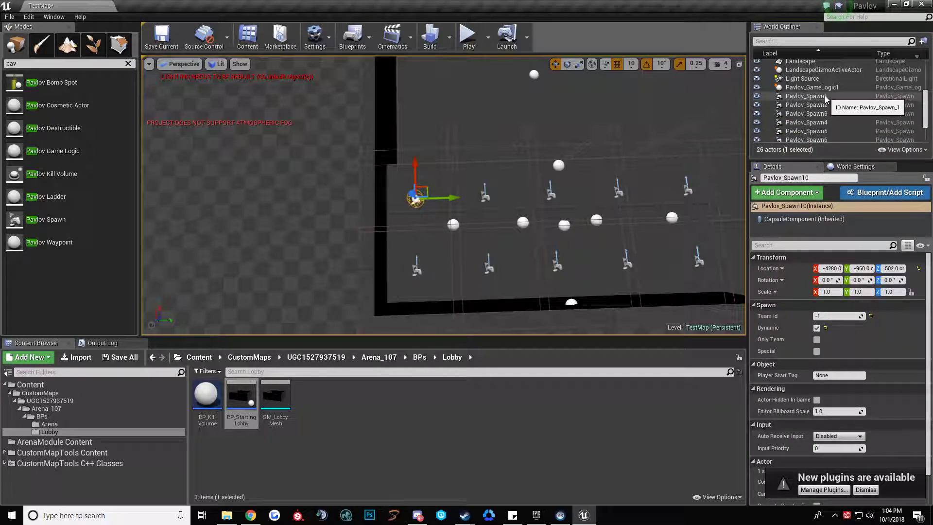
left_click(824, 96, "shift")
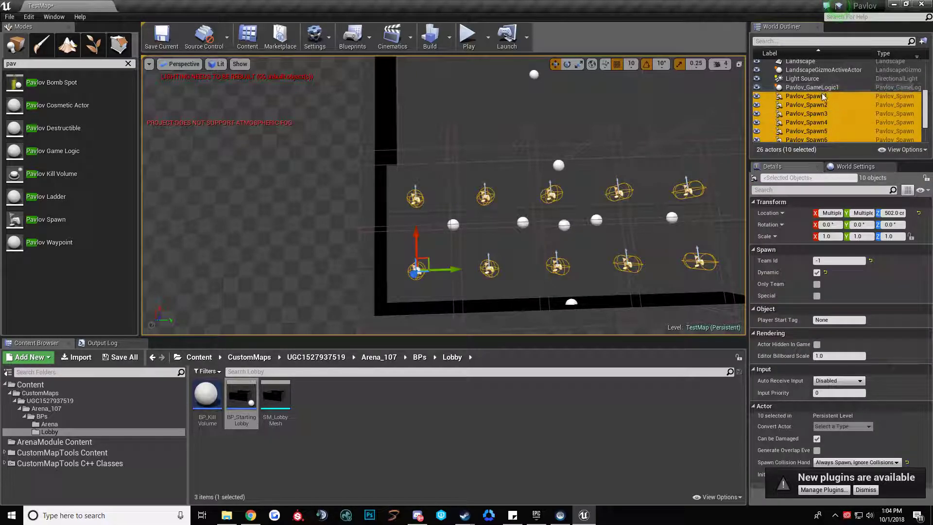
right_click_drag(616, 196, 401, 118)
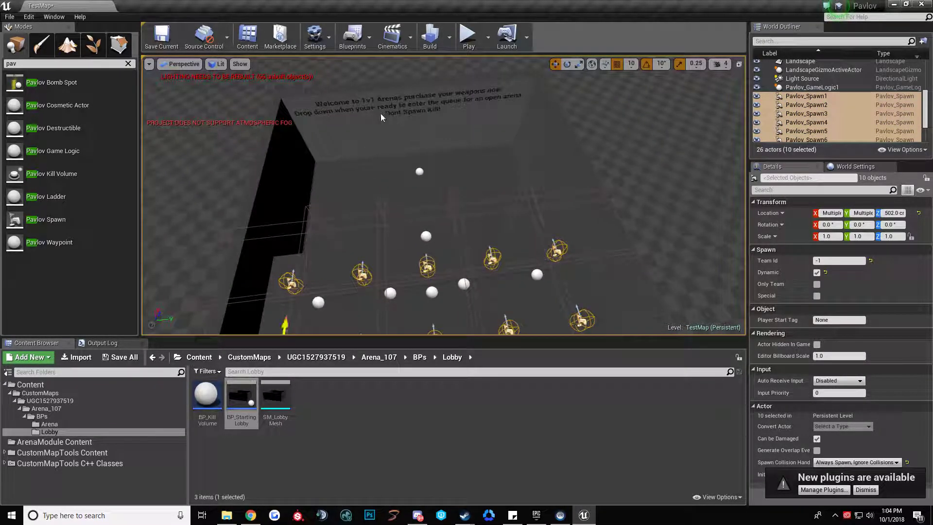
left_click(381, 116, "shift")
left_click_drag(429, 139, 457, 151)
left_click_drag(462, 191, 559, 214)
key("ctrl+g")
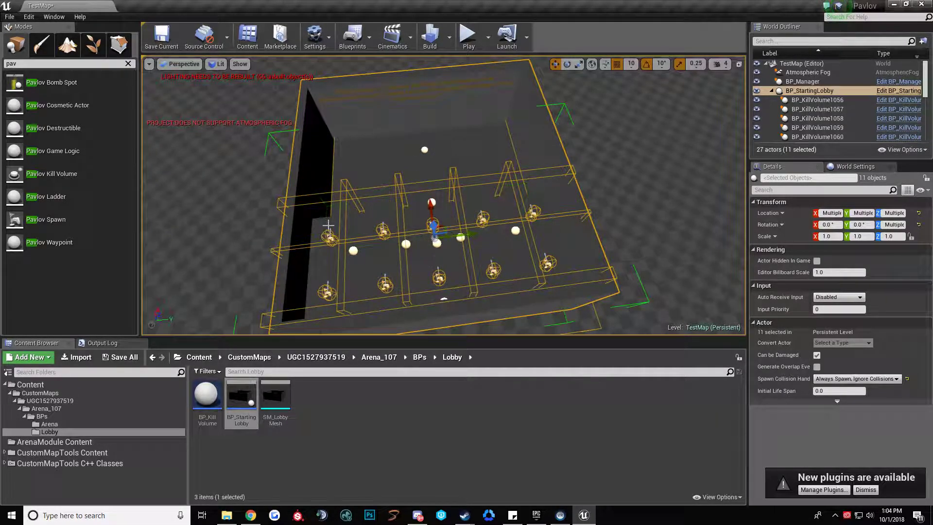
Step: Examine the grouped starting lobby with its spawns from several angles, and the open landscape around the manager and game logic actors
left_click_drag(494, 230, 368, 236, "alt")
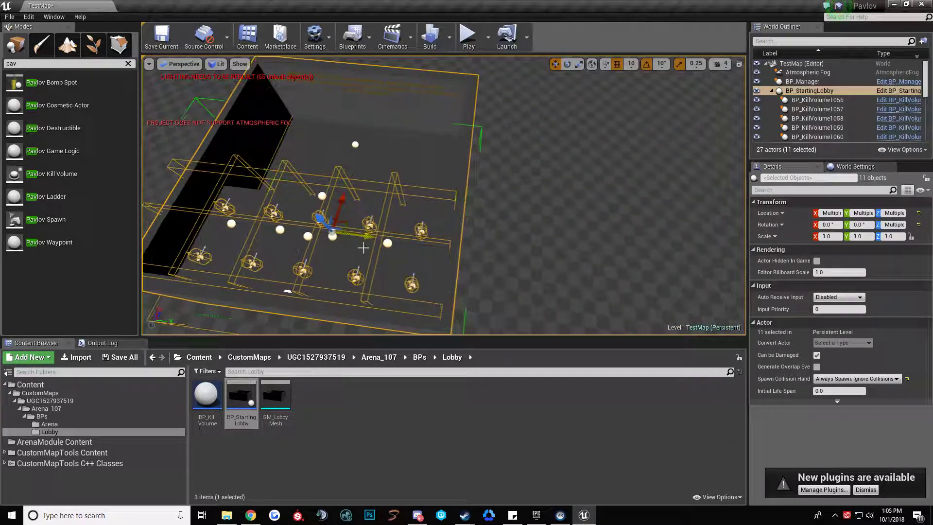
left_click_drag(481, 215, 452, 211, "alt")
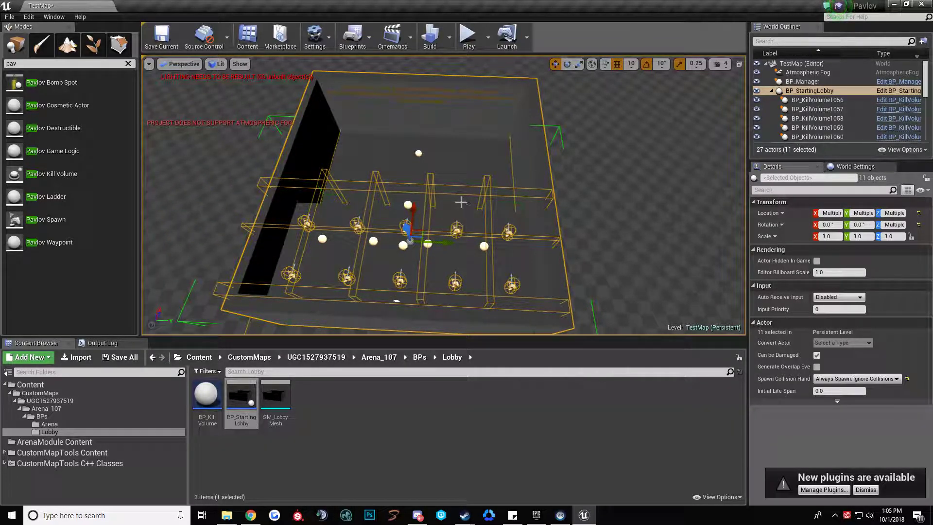
key("shift+g")
left_click(606, 210)
right_click_drag(606, 211, 606, 229)
left_click(525, 263)
key("f")
left_click_drag(525, 263, 145, 178, "alt")
right_click_drag(146, 178, 364, 200)
right_click_drag(391, 239, 403, 232)
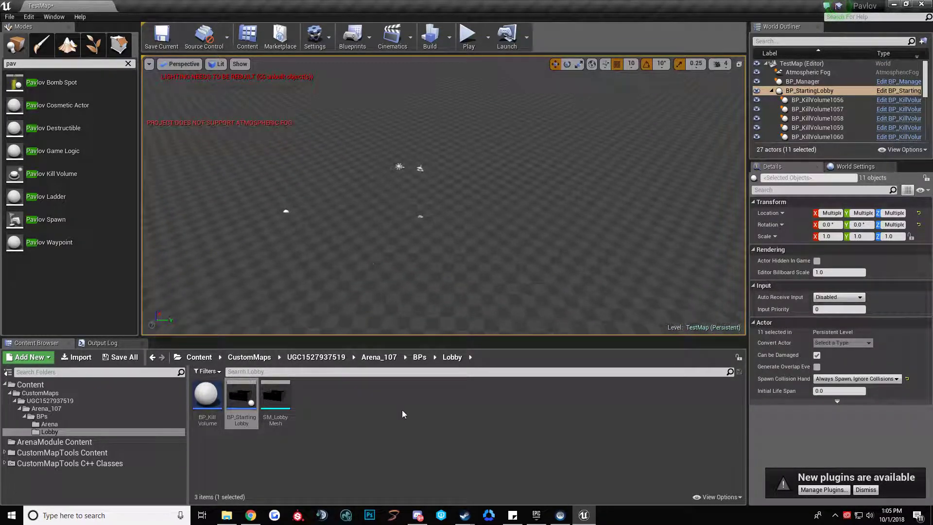
Step: Place BP_ArenaManager from the Arena folder on the landscape and set its X and Y location to 0
left_click(404, 413)
left_click(421, 359)
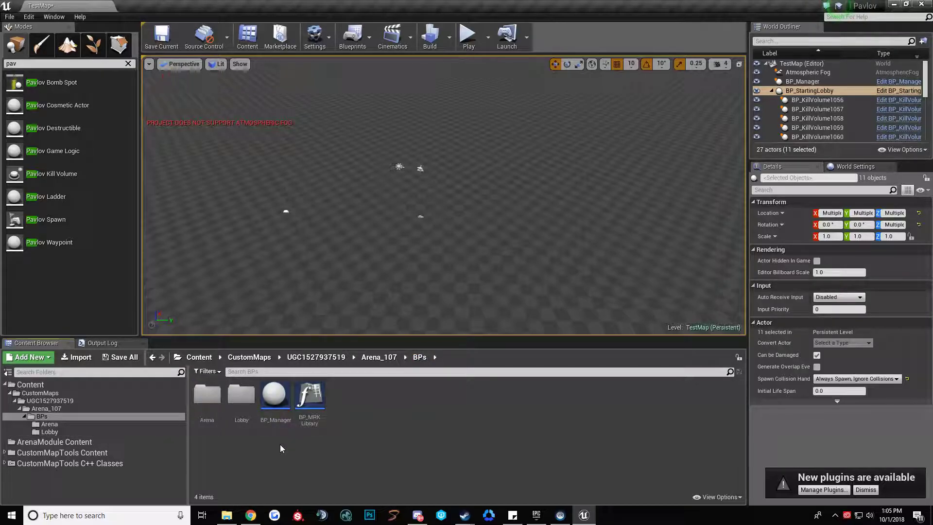
double_click(207, 413)
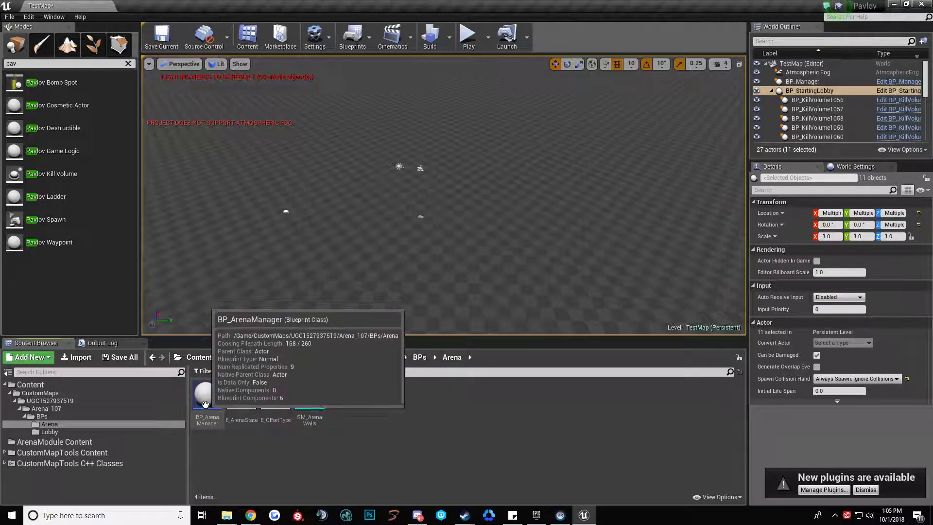
left_click_drag(206, 411, 420, 219)
left_click(832, 269)
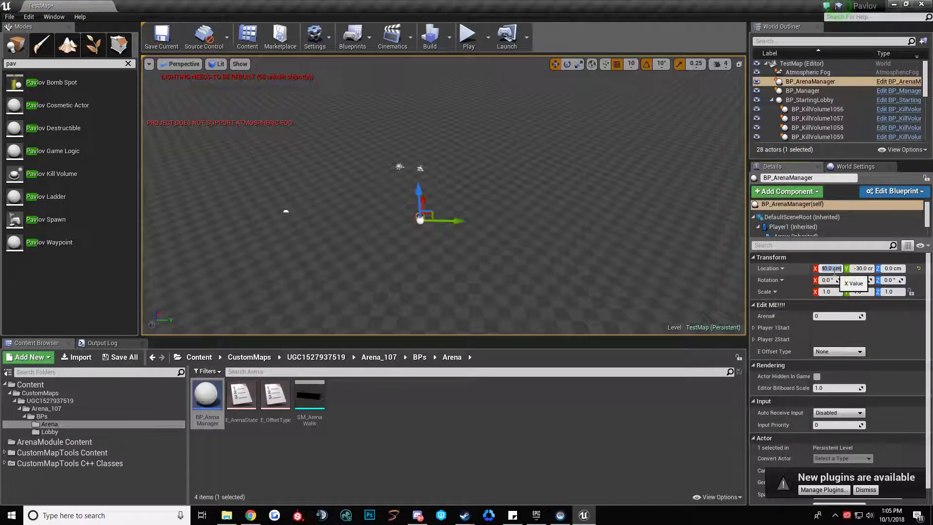
key("Tab")
type("0")
key("Return")
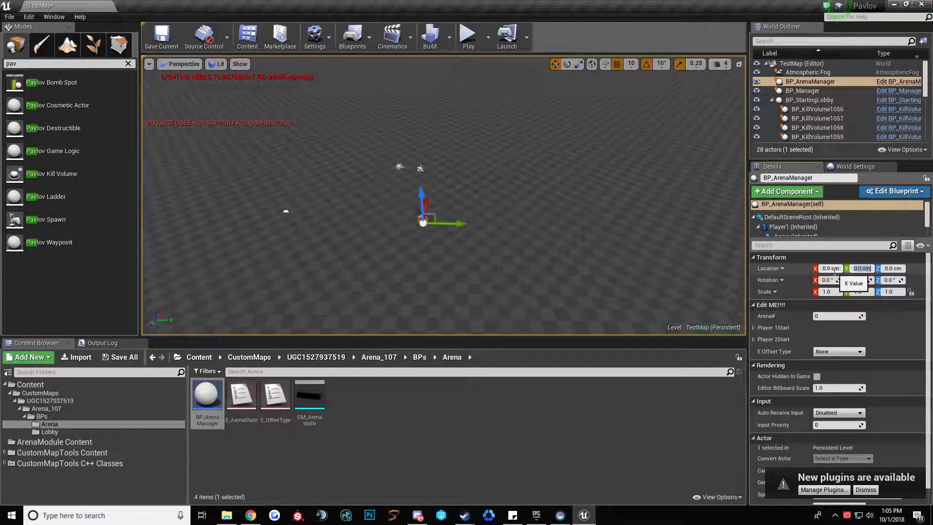
Step: Raise the arena manager above the landscape to about Z 110 cm
right_click_drag(559, 238, 589, 240)
key("w")
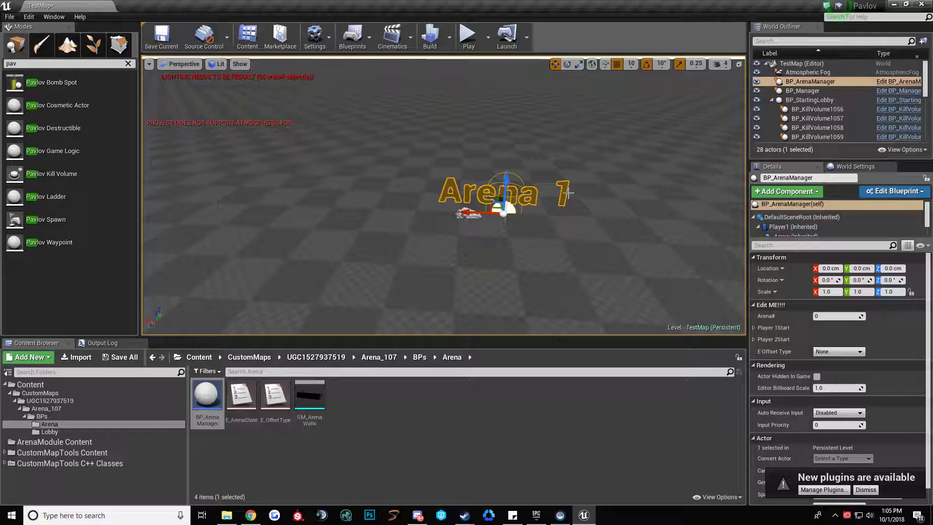
right_click_drag(438, 183, 467, 184)
scroll(427, 182, "down", 3)
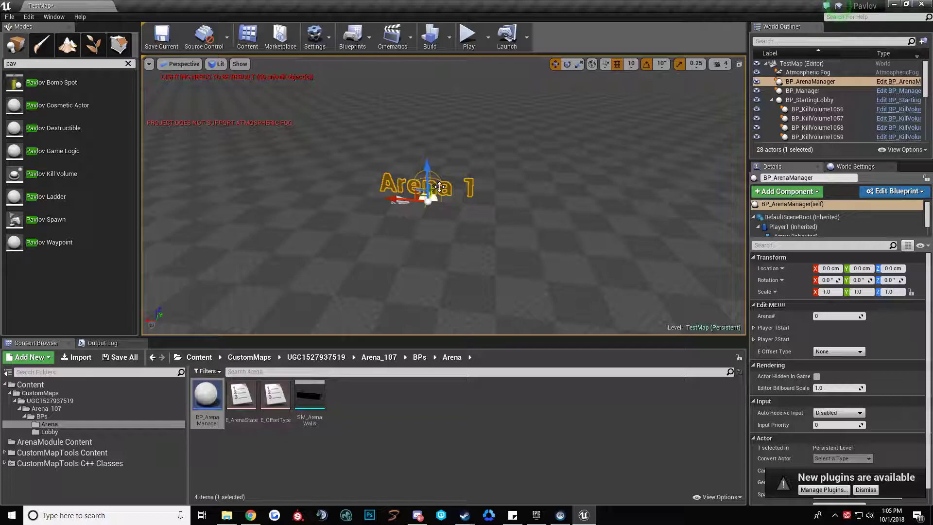
mouse_move(439, 187)
left_mouse_down("alt")
mouse_move(446, 181)
mouse_move(424, 183)
mouse_move(445, 187)
left_mouse_up("alt")
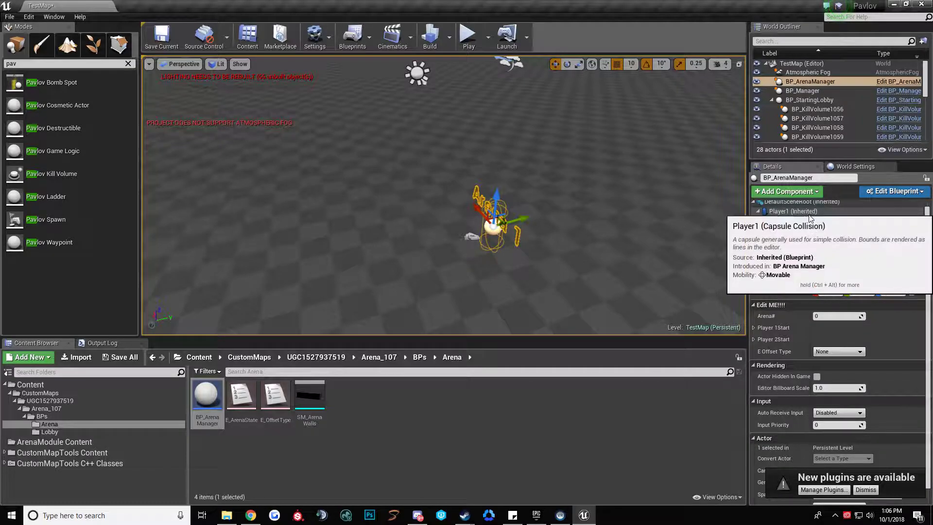
Step: Enlarge the arena manager's component list and move its Player1 capsule along X to about -670 cm
left_click_drag(810, 240, 810, 285)
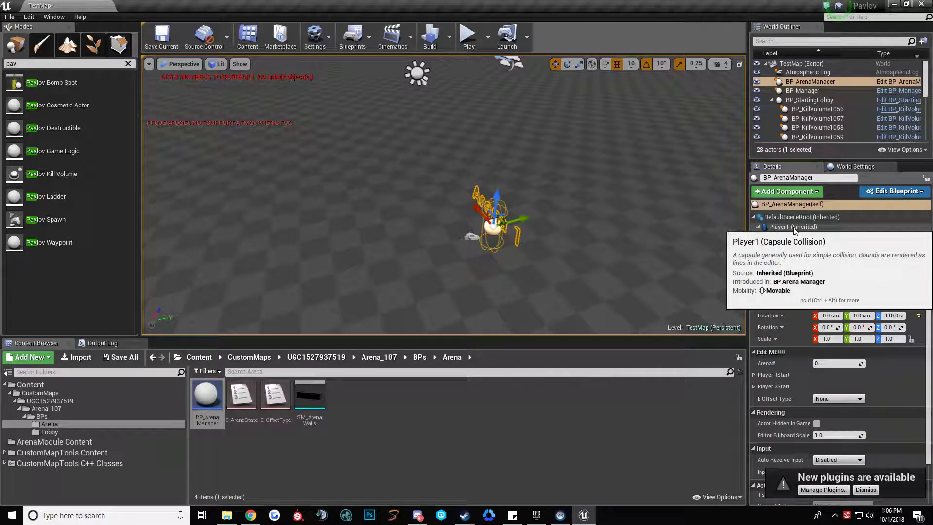
left_click(792, 226)
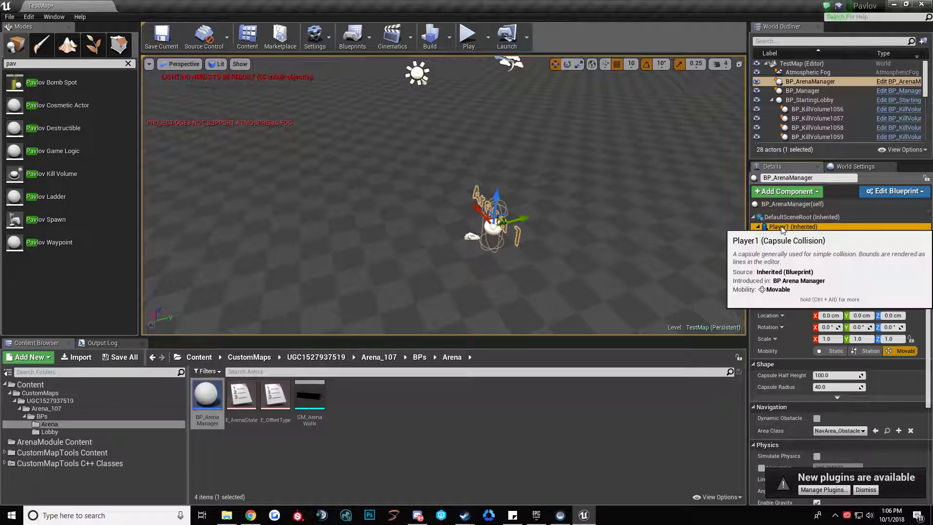
left_click(782, 258)
left_click(793, 226)
right_click_drag(562, 215, 661, 218)
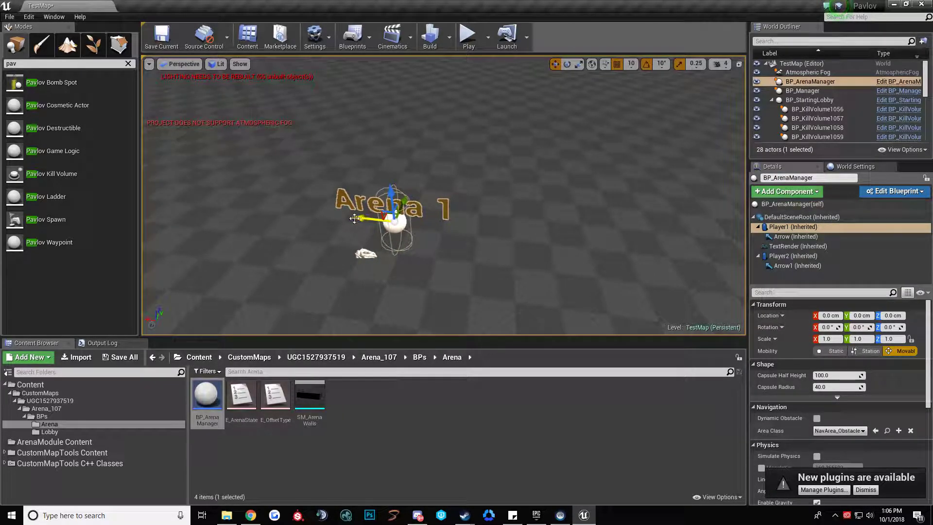
left_click_drag(370, 217, 690, 255)
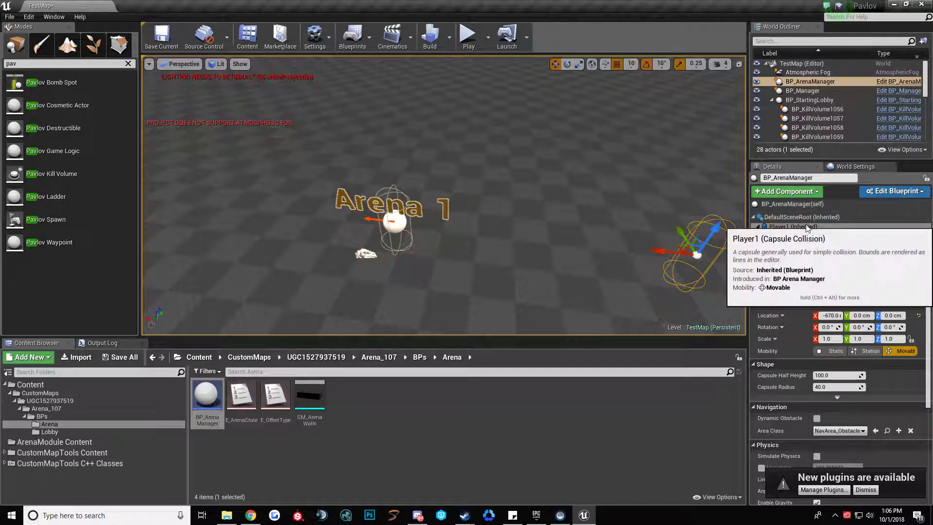
Step: Select the whole arena manager actor and set its E Offset Type to MirrorX
scroll(678, 259, "down", 5)
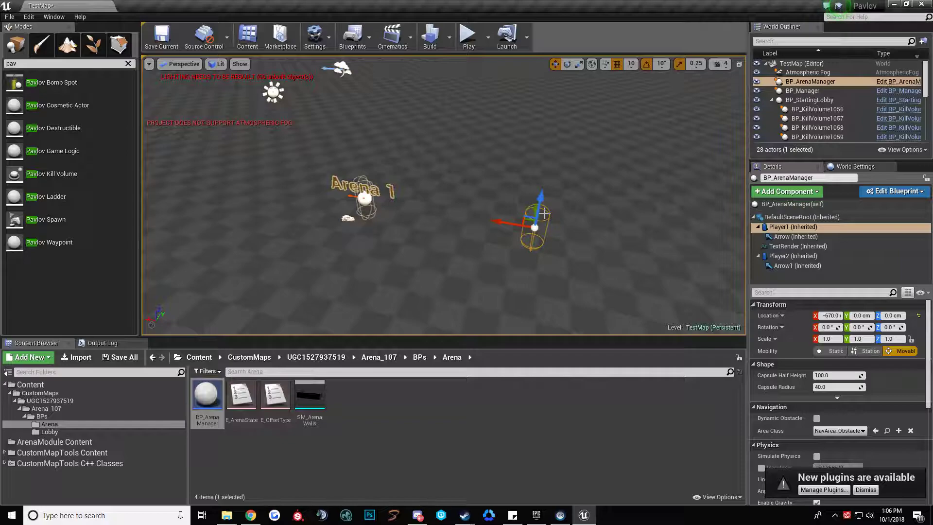
key("s")
right_click_drag(509, 206, 465, 217)
left_click(792, 204)
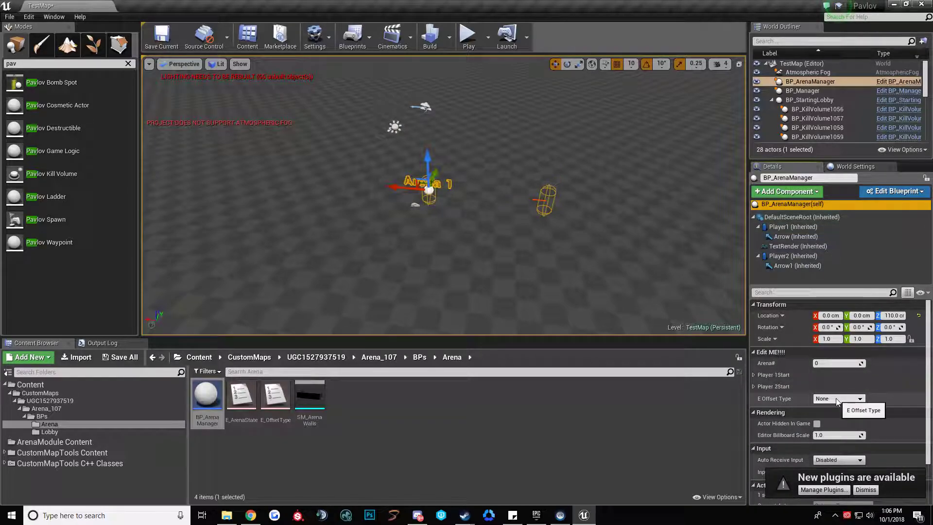
left_click(836, 398)
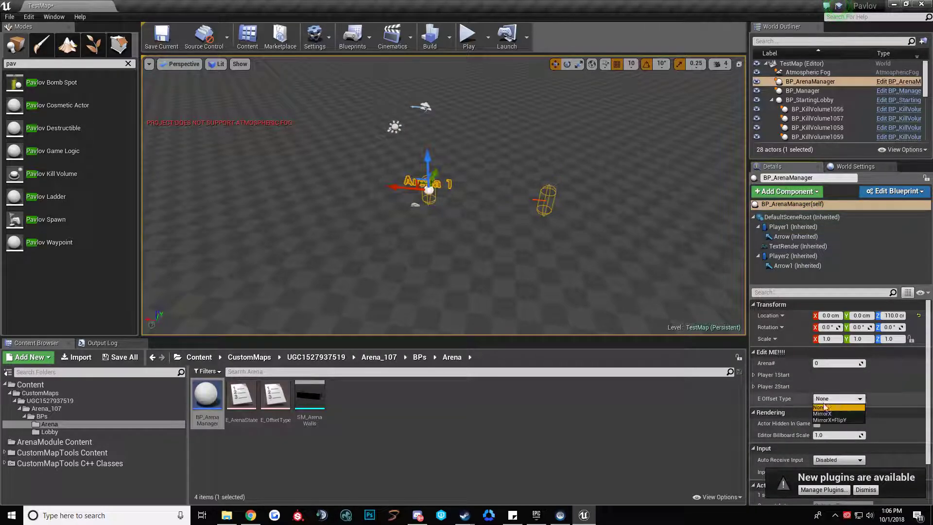
left_click(832, 414)
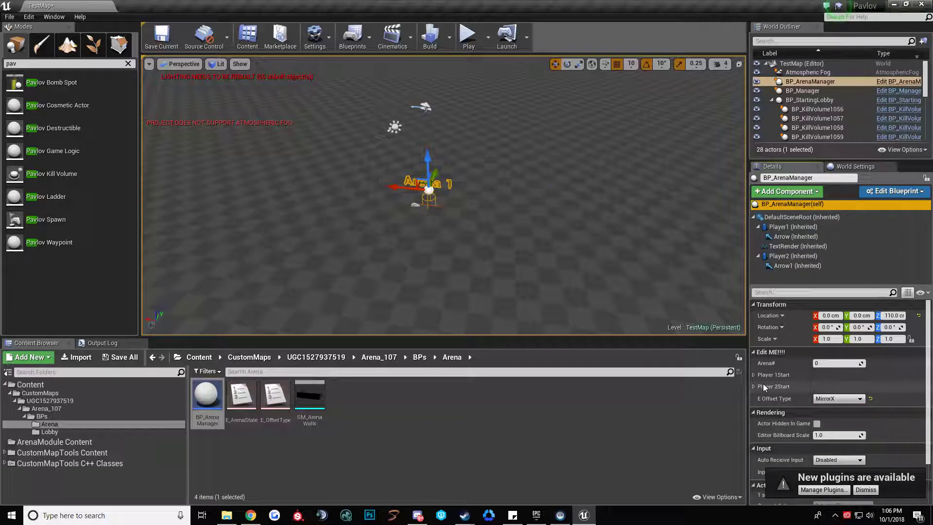
Step: Set the arena manager's Player 1 Start location to X 100, Y 100 and Z 115
left_click(754, 375)
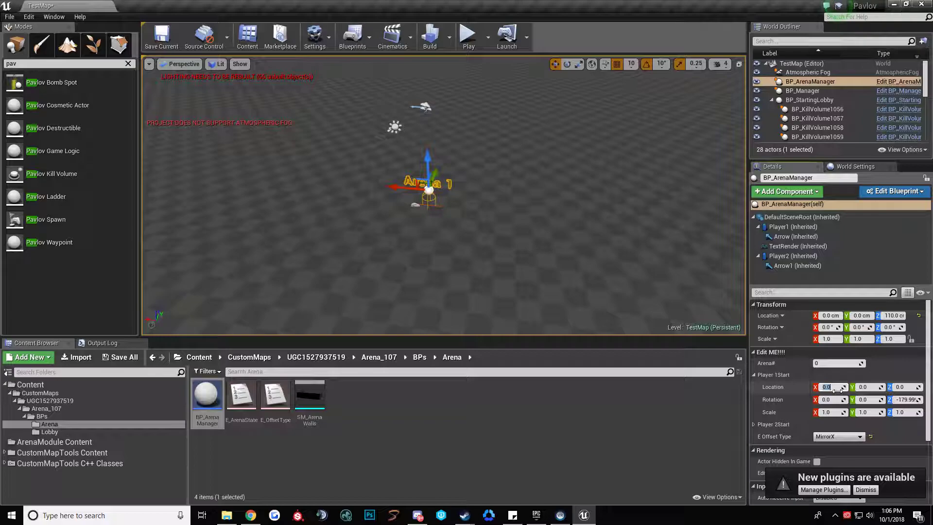
key("Return")
key("w")
right_click_drag(484, 196, 347, 197)
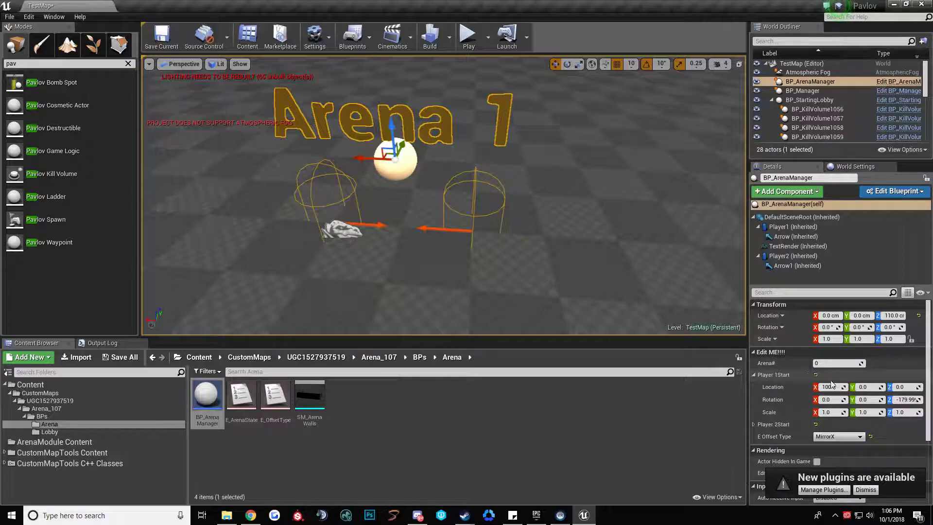
type("15")
key("Return")
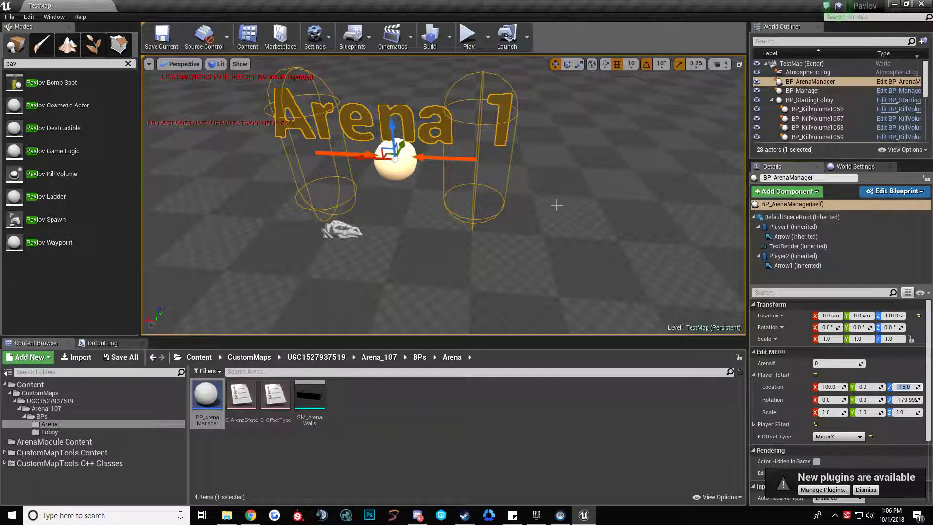
key("f")
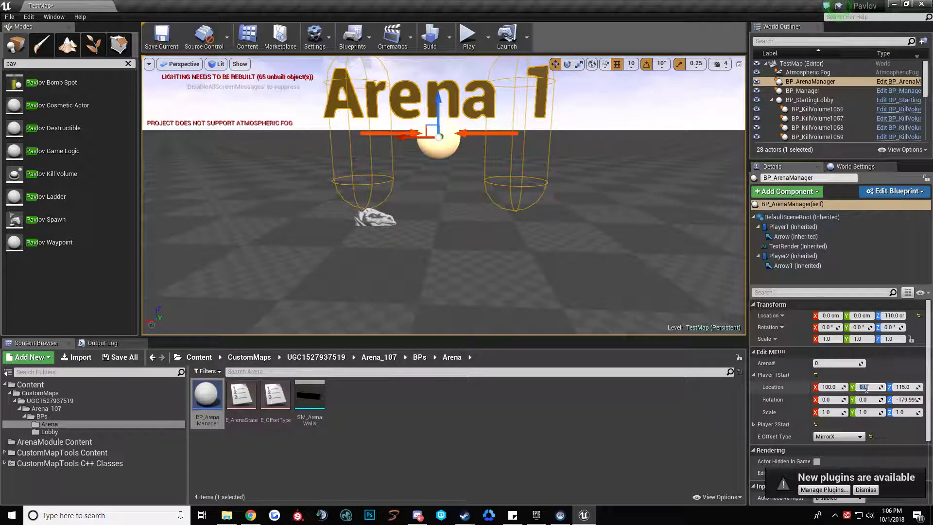
key("Return")
right_click_drag(583, 291, 635, 244)
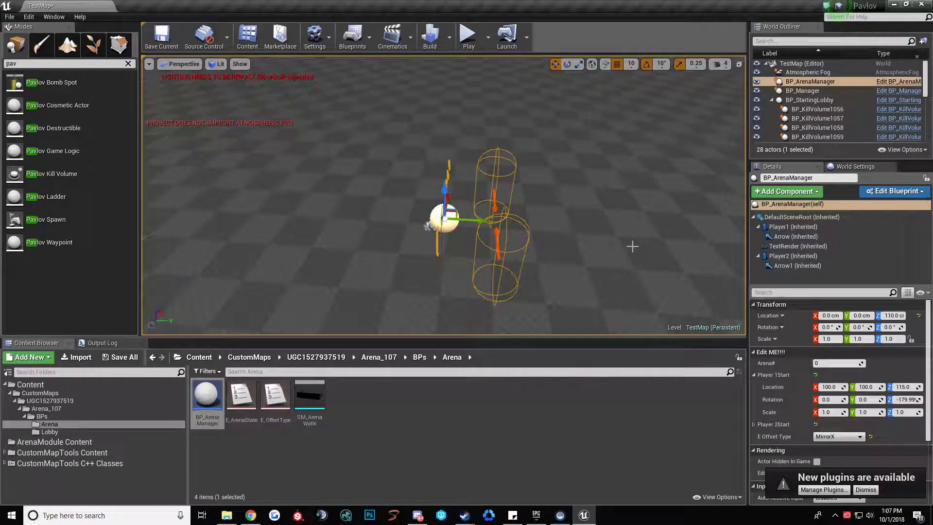
Step: Change the arena manager's E Offset Type to MirrorX+FlipY and check both player capsules from several angles
left_click(838, 437)
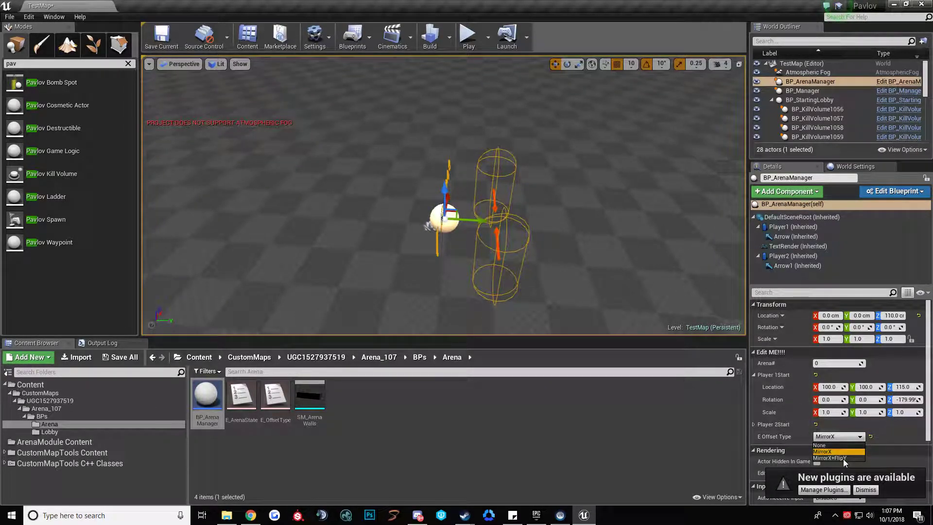
left_click(844, 458)
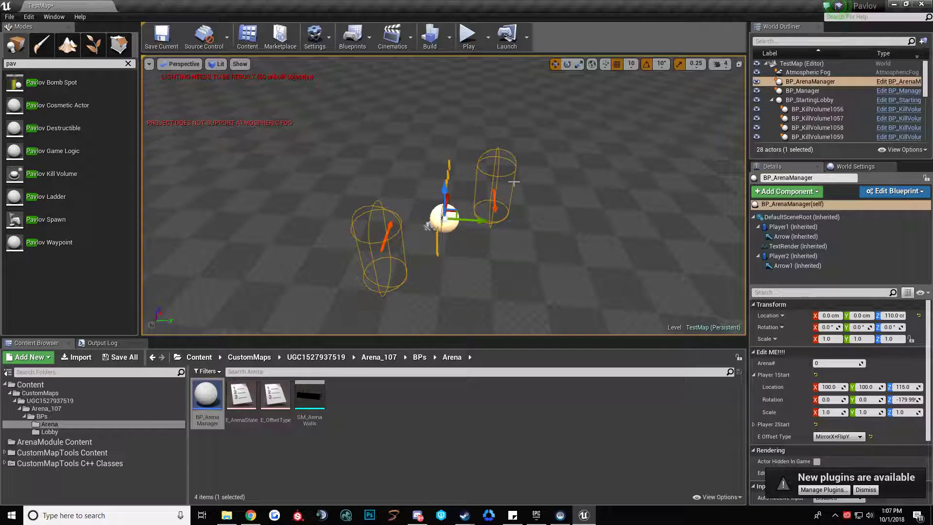
right_click_drag(469, 196, 414, 240)
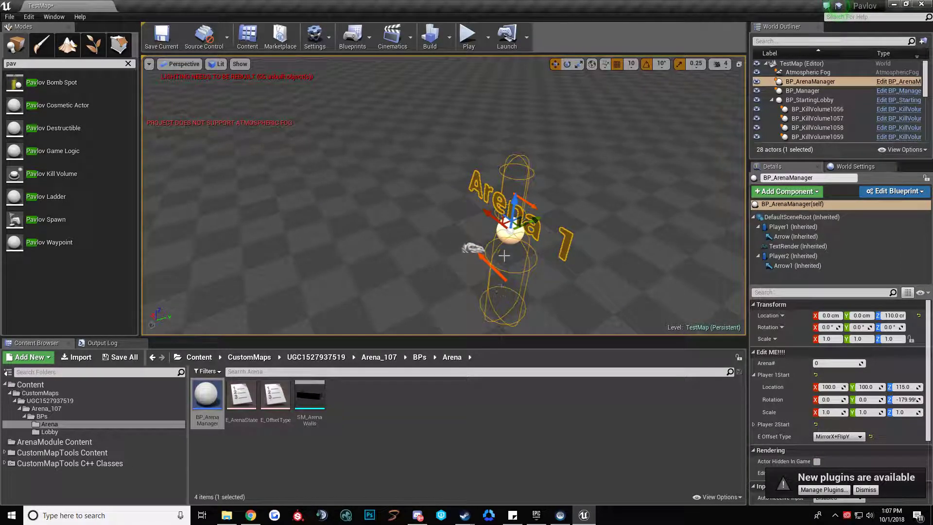
right_click_drag(571, 267, 403, 174)
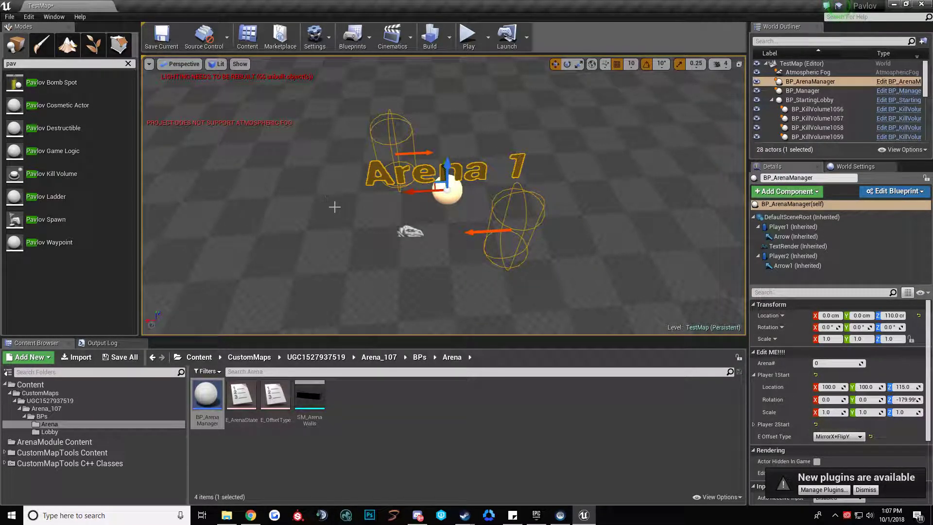
Step: Set the Player 1 Start location's X value to 1000 and check how far apart the two capsules are
left_click(829, 387)
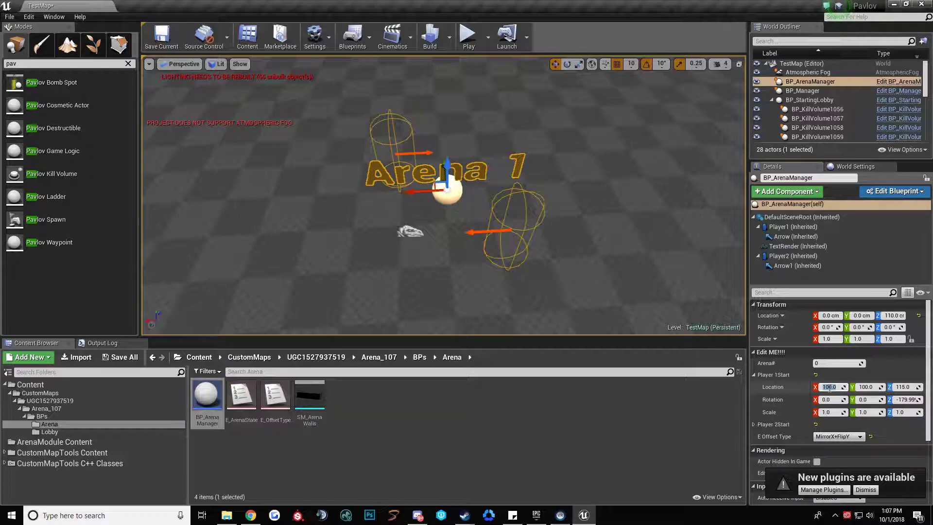
type("1000")
key("Return")
right_click_drag(728, 322, 700, 331)
key("s")
key("d")
right_click_drag(478, 167, 431, 160)
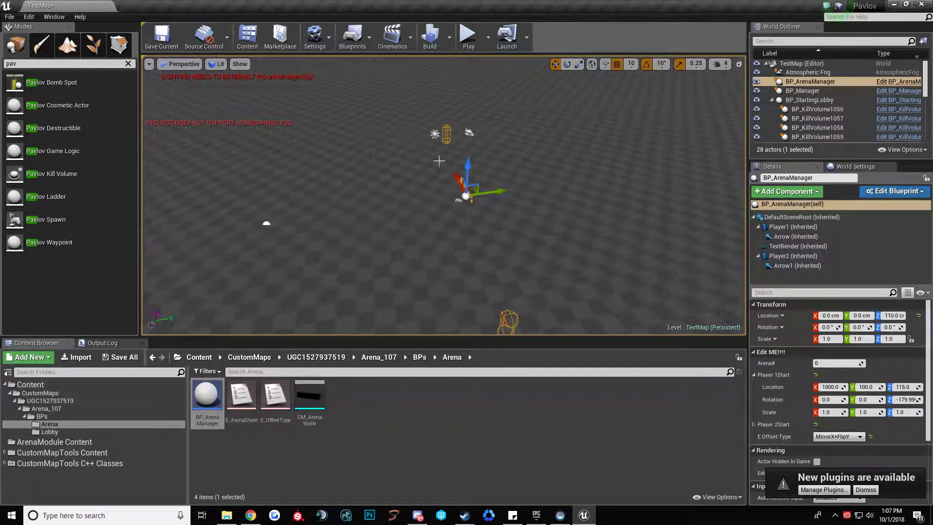
key("a")
right_click_drag(487, 183, 506, 189)
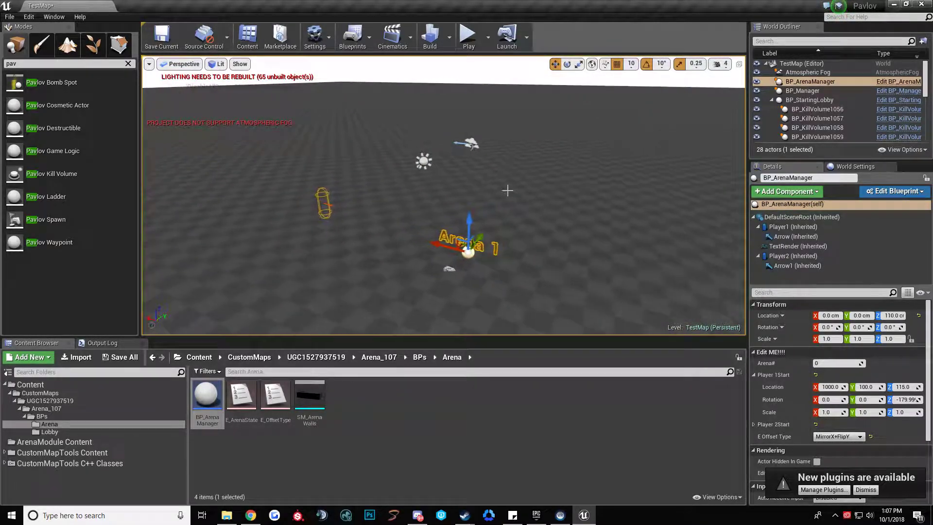
Step: Move the arena manager's TextRender label up and sideways to about Y 720 cm and Z 320 cm
left_click(799, 247)
right_click_drag(524, 235, 496, 225)
key("q")
left_click_drag(531, 197, 672, 95)
right_click_drag(671, 95, 626, 131)
key("s")
left_click_drag(598, 130, 621, 129)
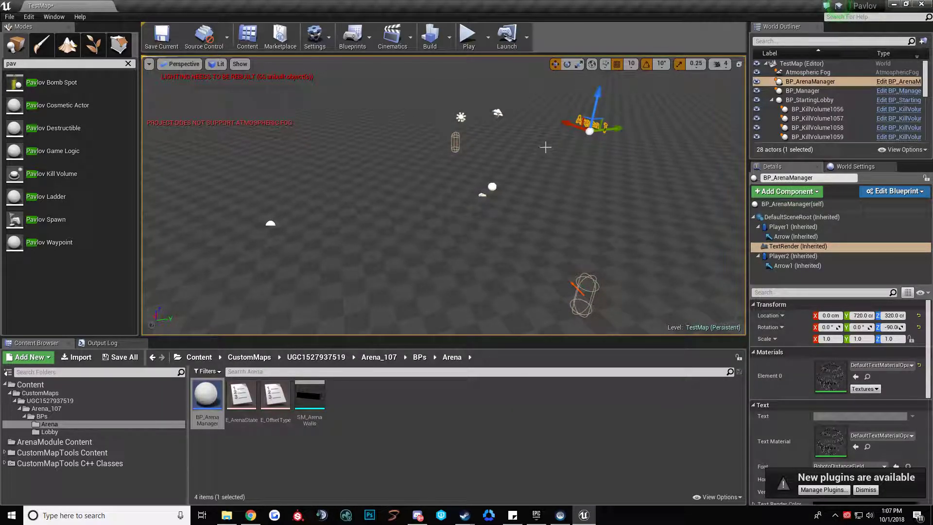
Step: Examine the starting lobby's welcome text and walls, then return to the arena manager and select its root component
mouse_move(566, 126)
right_mouse_down()
mouse_move(680, 98)
mouse_move(734, 102)
mouse_move(741, 146)
mouse_move(758, 165)
mouse_move(564, 107)
mouse_move(563, 125)
right_mouse_up()
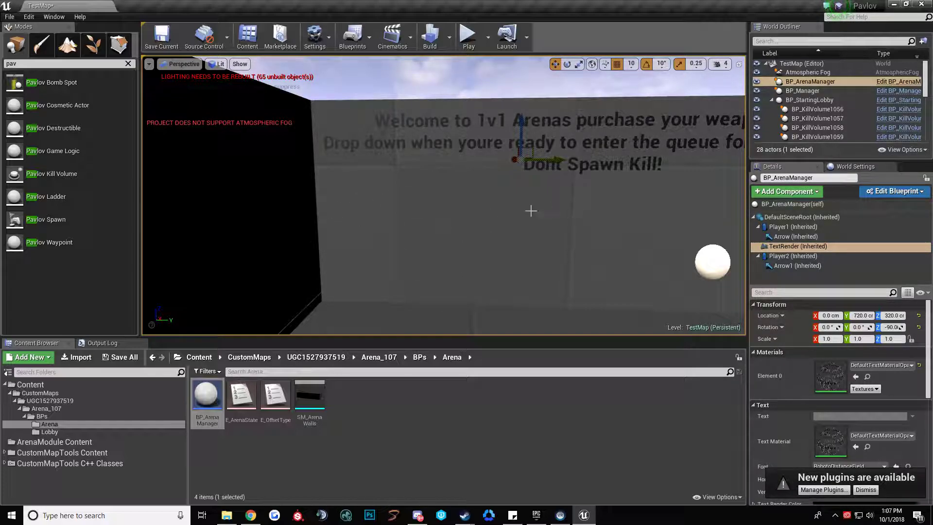
right_click_drag(339, 167, 505, 140)
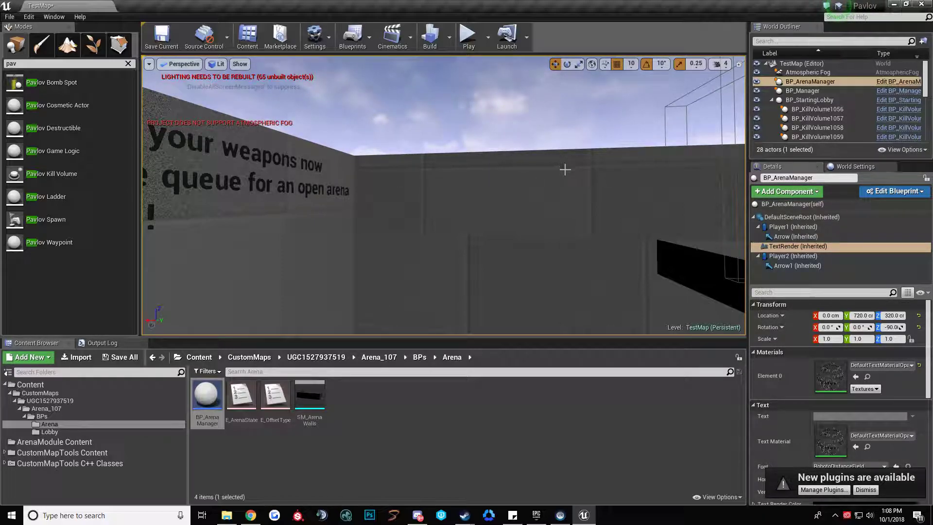
key("f")
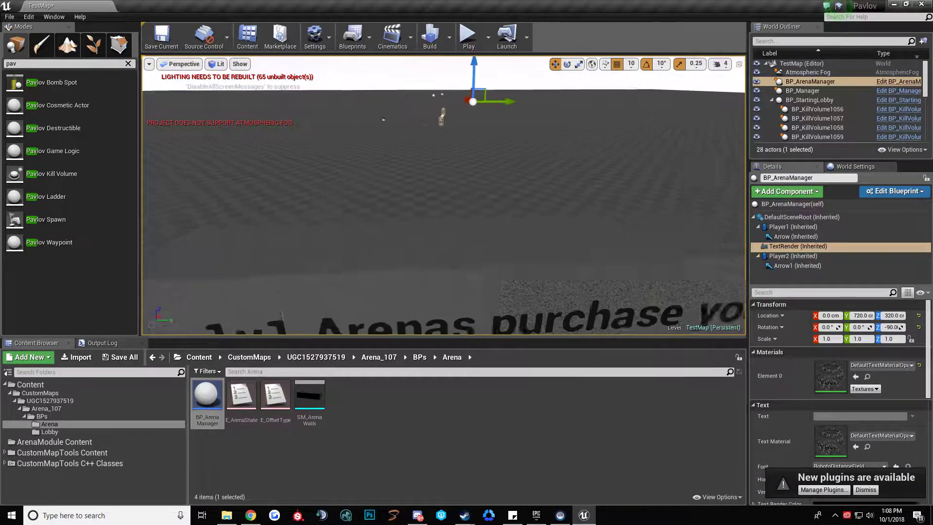
key("w")
right_click_drag(444, 194, 442, 225)
key("d")
left_click(471, 157)
key("w")
mouse_move(493, 139)
right_mouse_down()
mouse_move(515, 127)
mouse_move(498, 139)
right_mouse_up()
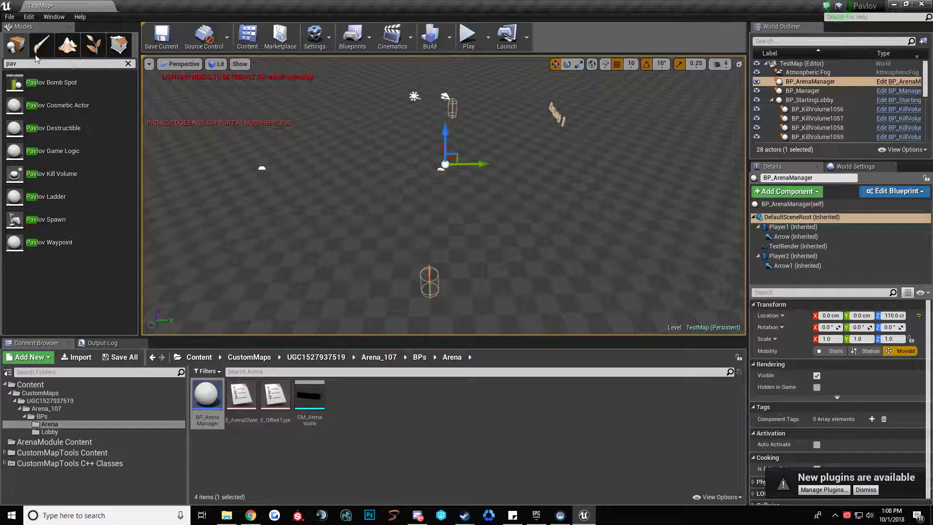
Step: Clear the class search and place a Box geometry brush near the arena manager at about X -770, Y 320, Z 100 cm
left_click(128, 65)
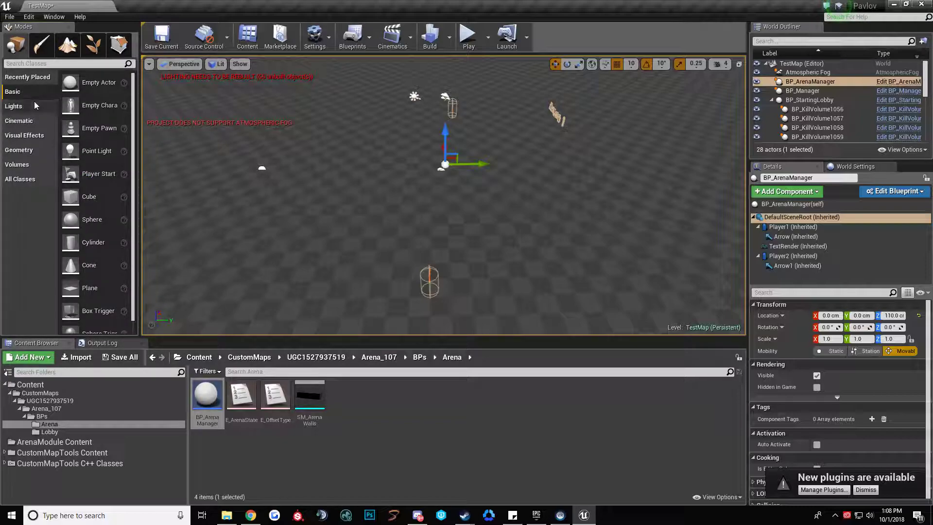
left_click(19, 149)
left_click_drag(85, 82, 404, 229)
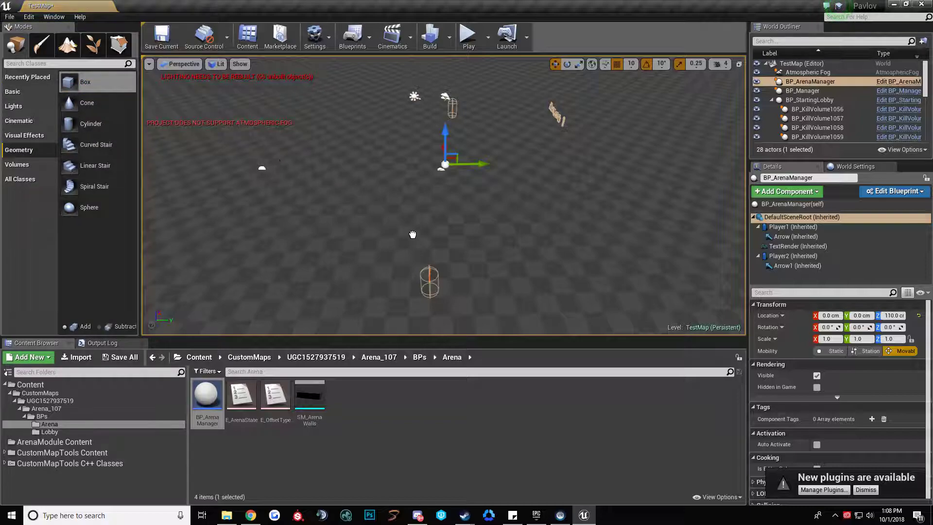
left_click_drag(508, 257, 510, 246)
Step: Try an X size of 2000 on the new box brush, followed by a much smaller value
left_click(837, 286)
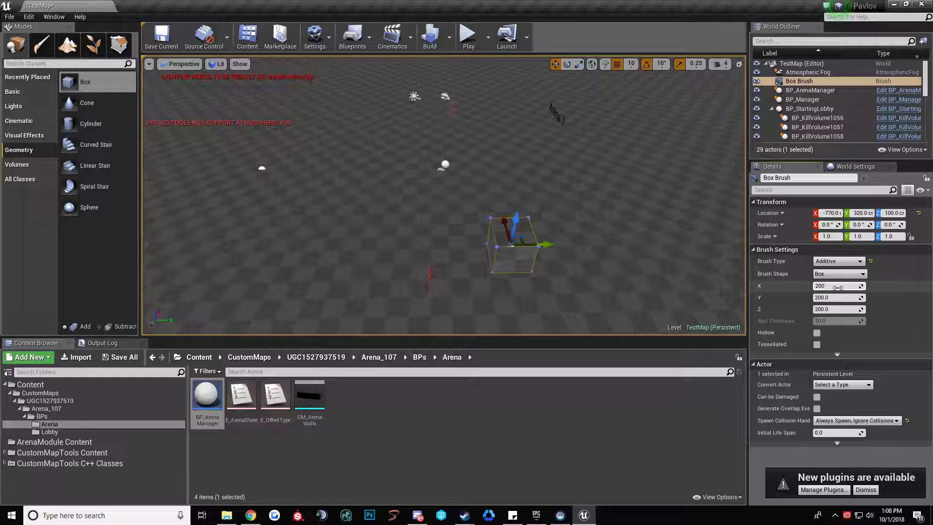
key("Return")
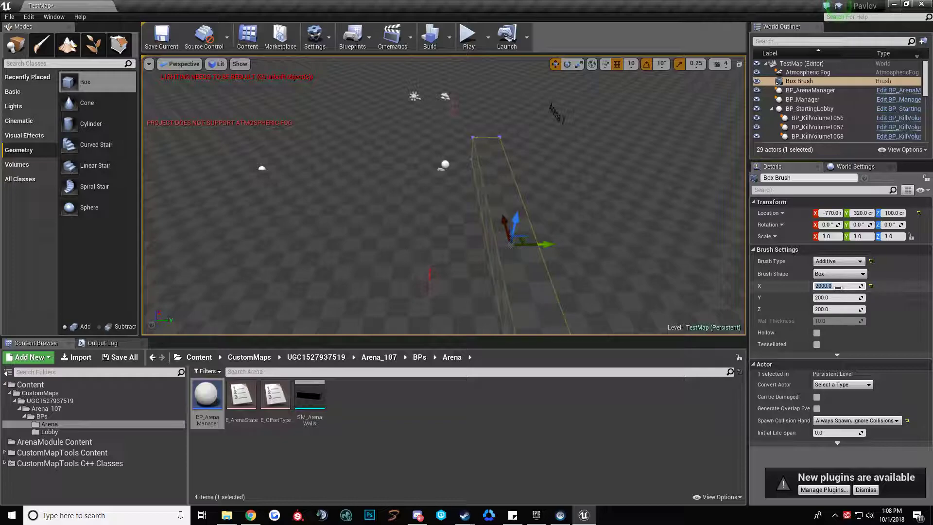
right_click_drag(535, 221, 551, 243)
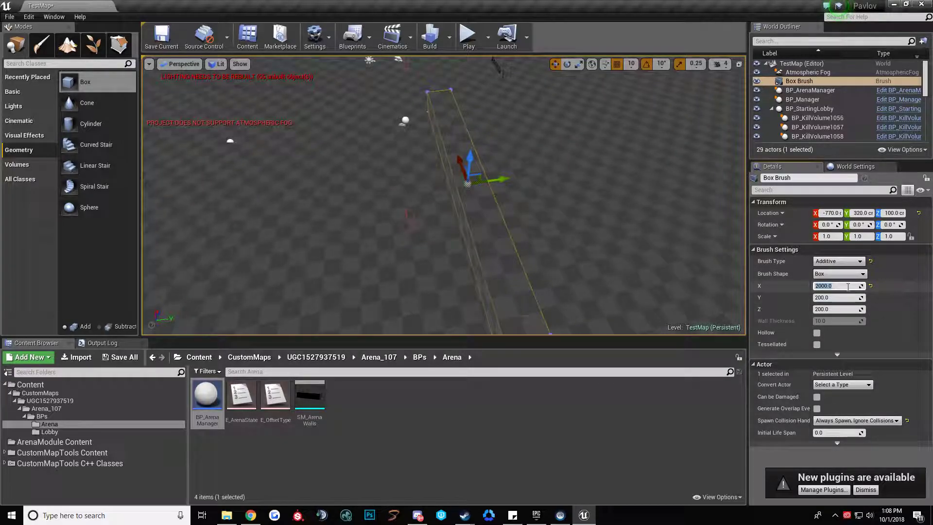
key("Return")
type("5")
key("Tab")
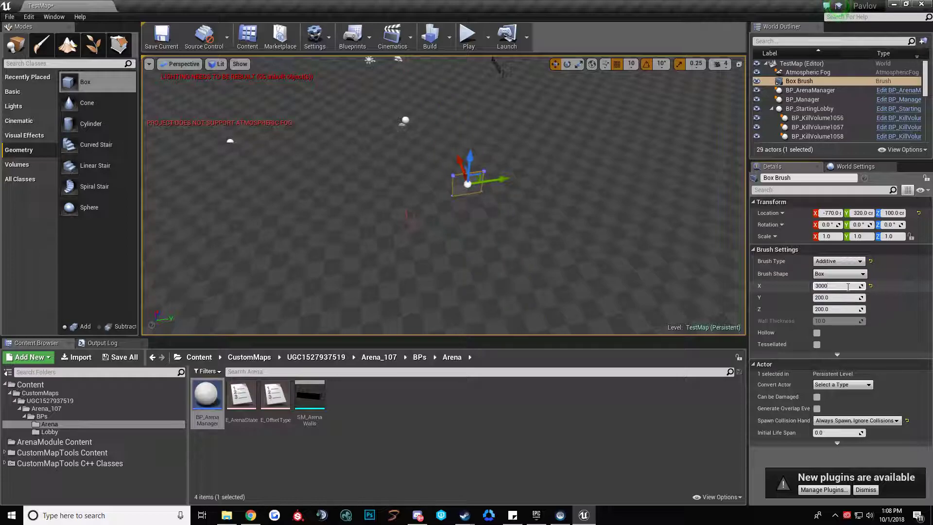
Step: Set the box brush's size to X 3000, Y 1500 and Z 1000
left_click(848, 287)
type("3000")
key("Tab")
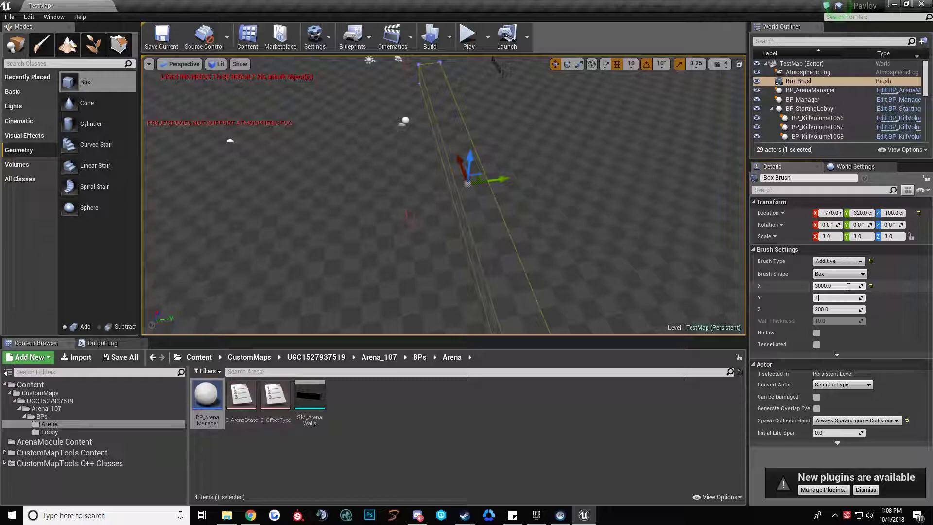
key("Return")
left_click(844, 315)
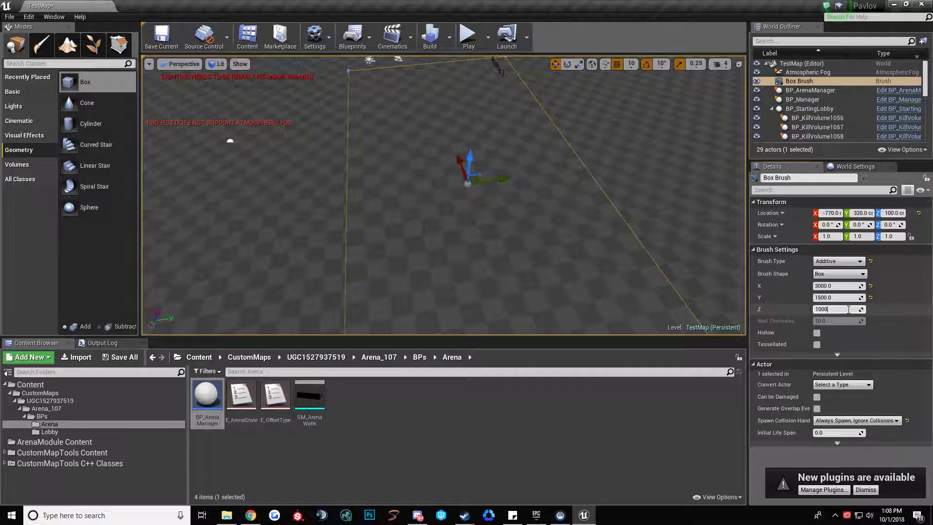
type("1000")
key("Return")
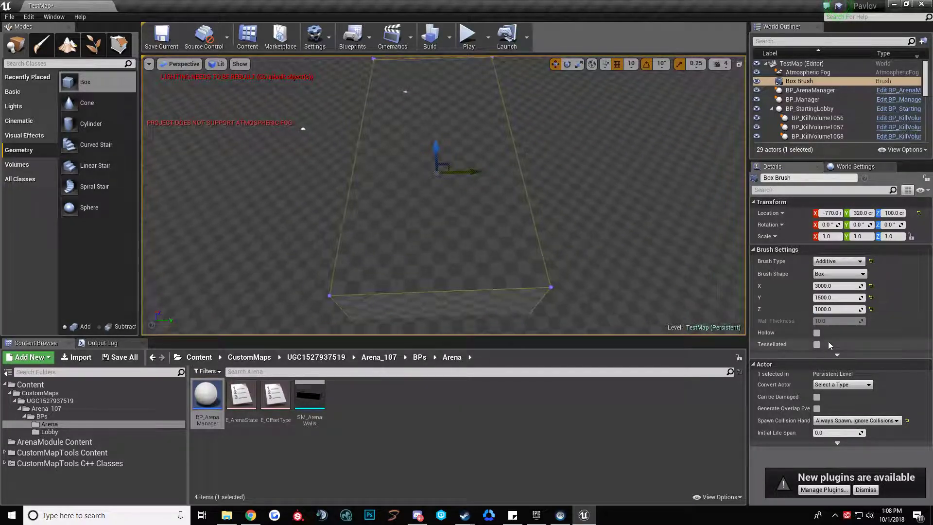
Step: Make the box brush hollow with a wall thickness of 100 and view the room from inside
left_click(816, 333)
right_click_drag(625, 267, 626, 245)
key("w")
key("s")
left_click(840, 321)
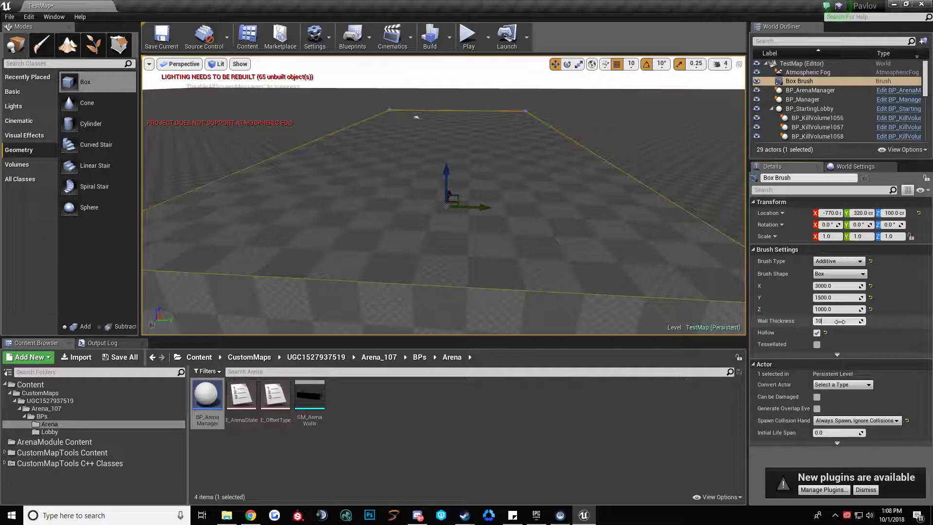
right_click_drag(596, 250, 530, 209)
key("w")
key("s")
key("w")
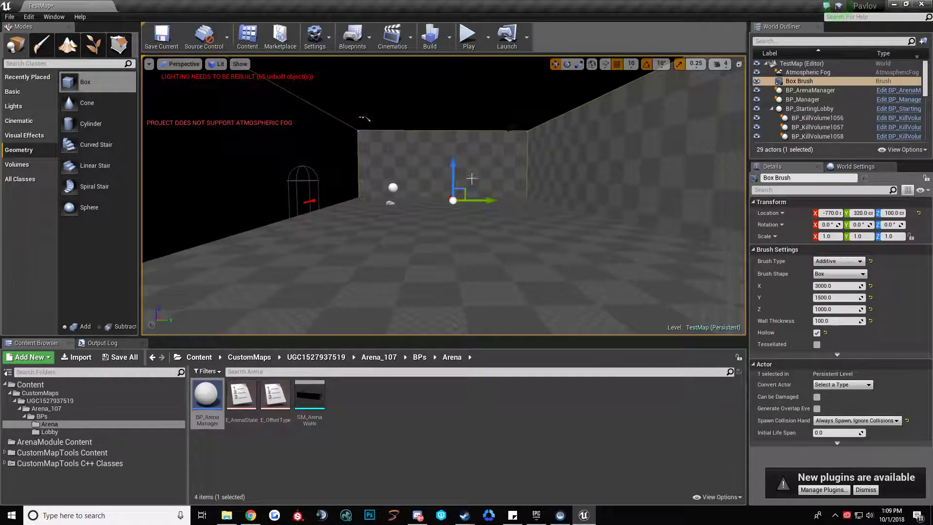
Step: Delete the inner ceiling face of the hollow box brush in geometry editing mode
left_click(468, 162)
mouse_move(464, 147)
right_mouse_down()
mouse_move(437, 144)
mouse_move(458, 128)
mouse_move(454, 142)
mouse_move(439, 122)
mouse_move(453, 149)
right_mouse_up()
key("s")
key("e")
key("q")
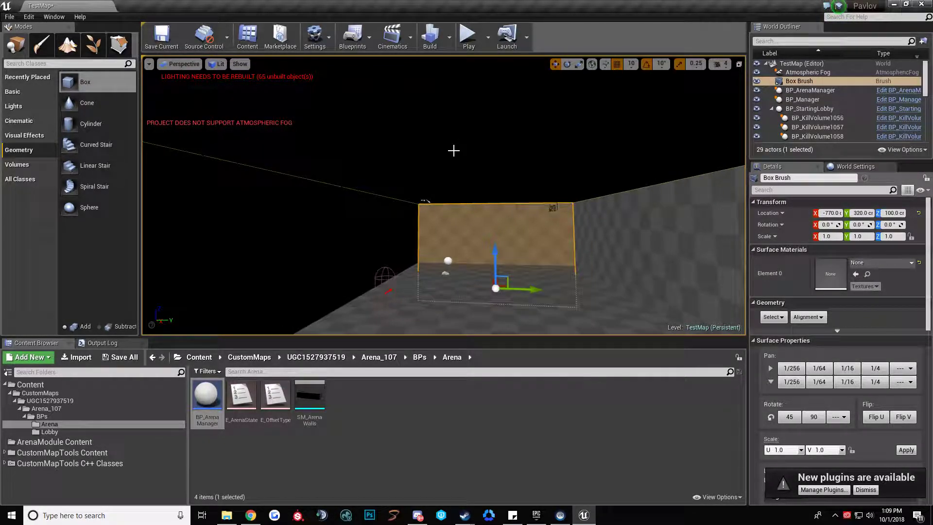
left_click(123, 46)
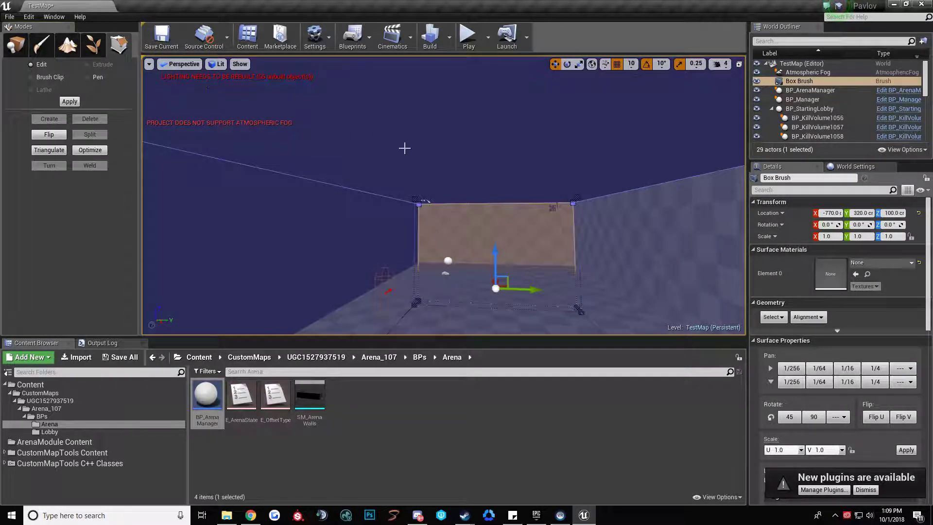
left_click(461, 160)
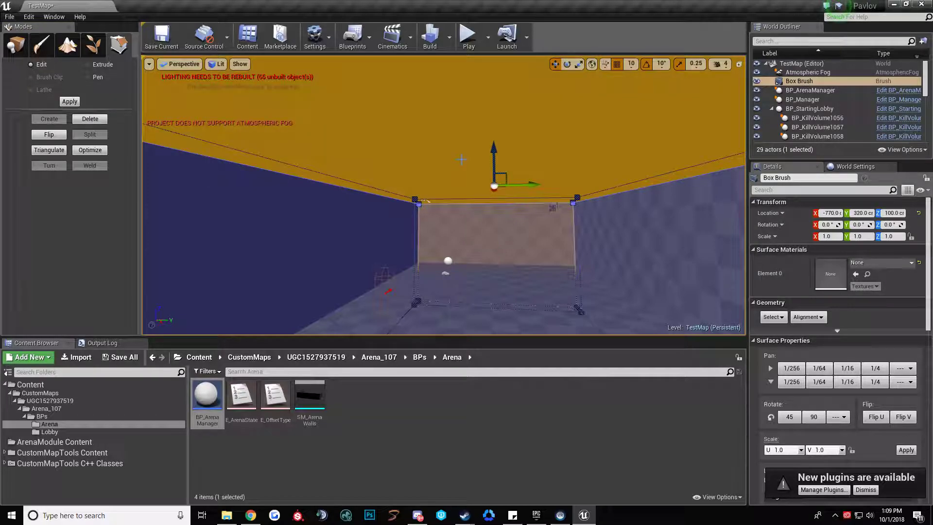
left_click(90, 124)
Step: Delete the outer roof face of the box brush so the room is open from above
right_click_drag(485, 151, 496, 223)
left_click(485, 151)
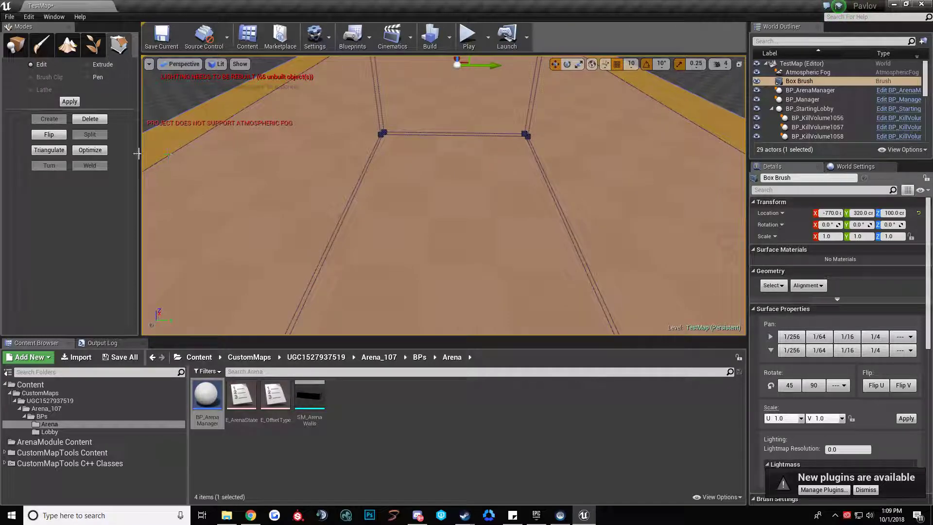
left_click(88, 119)
right_click_drag(311, 175, 277, 151)
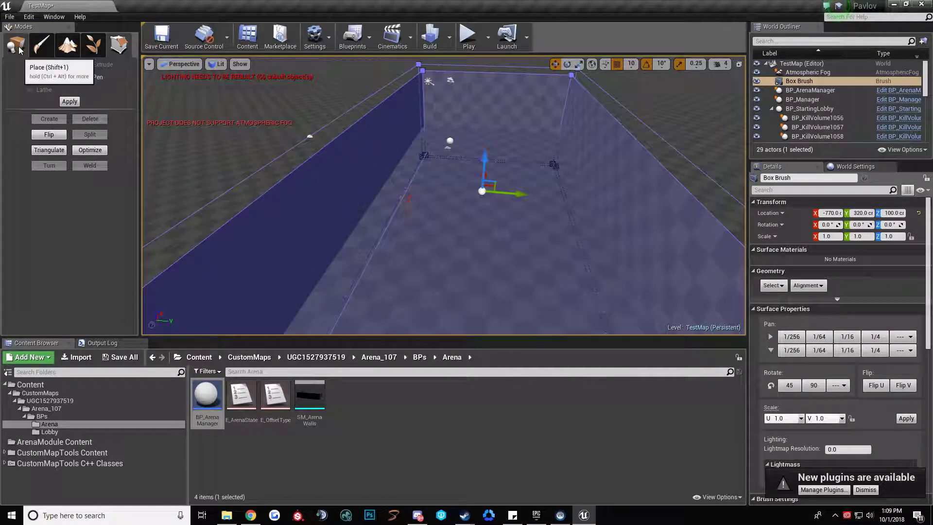
Step: Return to placement mode and raise the box brush to Z 990 cm, well above the landscape
left_click(16, 44)
left_click_drag(486, 154, 487, 99)
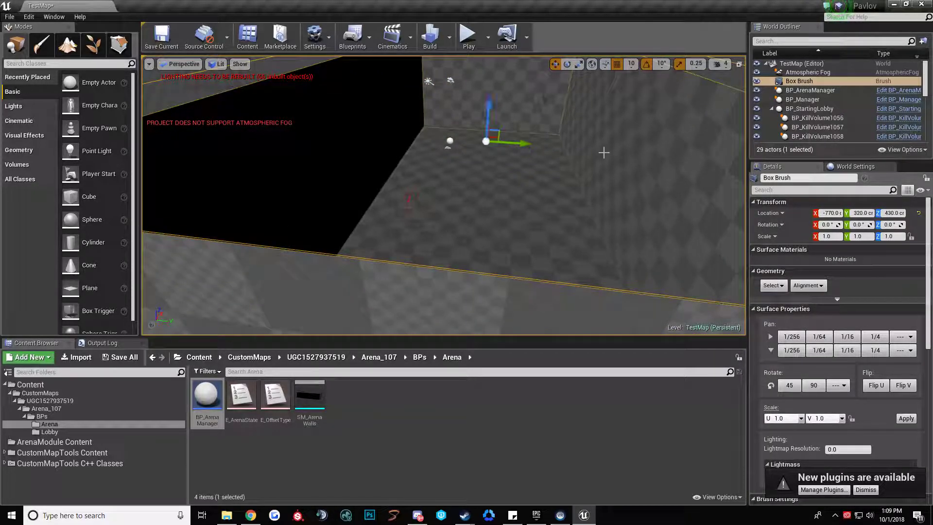
key("f")
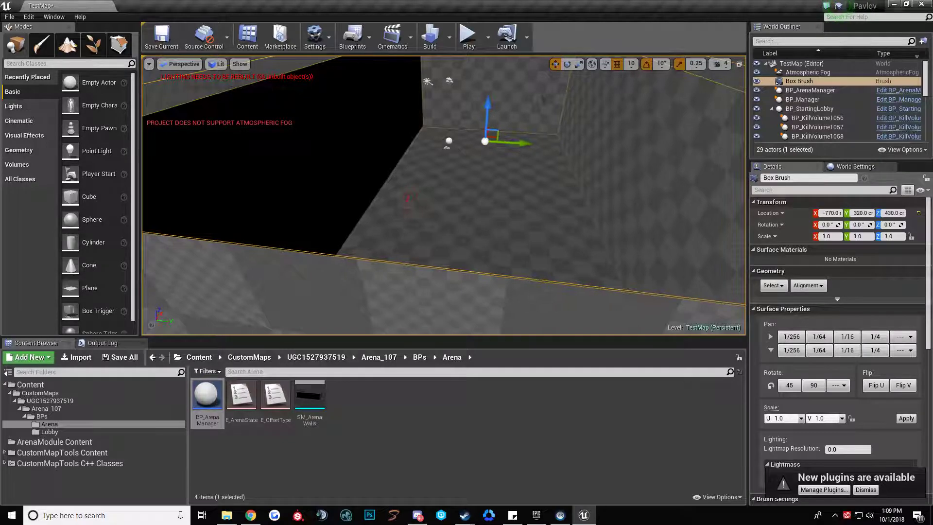
left_click_drag(447, 144, 447, 142)
right_click_drag(446, 145, 451, 135)
left_click_drag(458, 64, 459, 57)
mouse_move(406, 228)
right_mouse_down()
mouse_move(406, 194)
mouse_move(406, 229)
right_mouse_up()
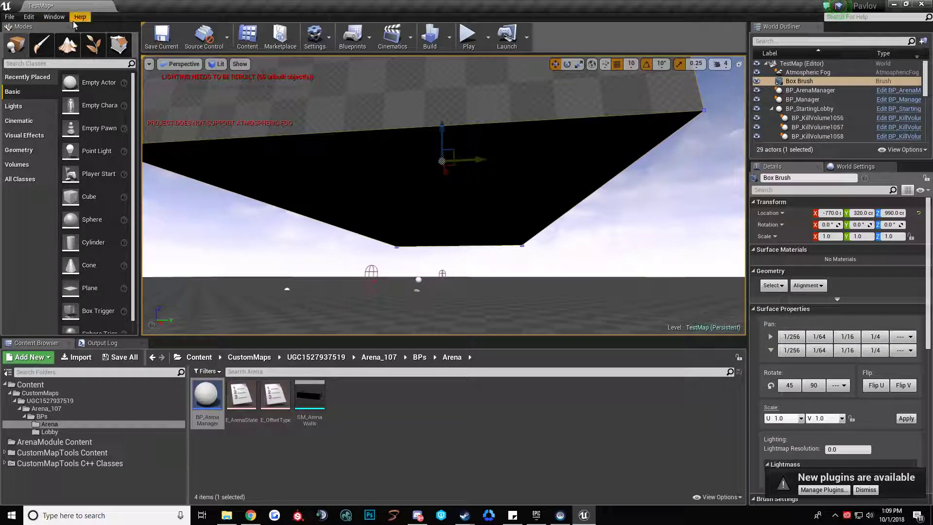
Step: Delete the floor of the raised box brush in geometry editing mode
left_click(118, 45)
left_click(370, 187)
mouse_move(370, 187)
right_mouse_down()
mouse_move(370, 146)
mouse_move(412, 182)
right_mouse_up()
left_click(399, 194)
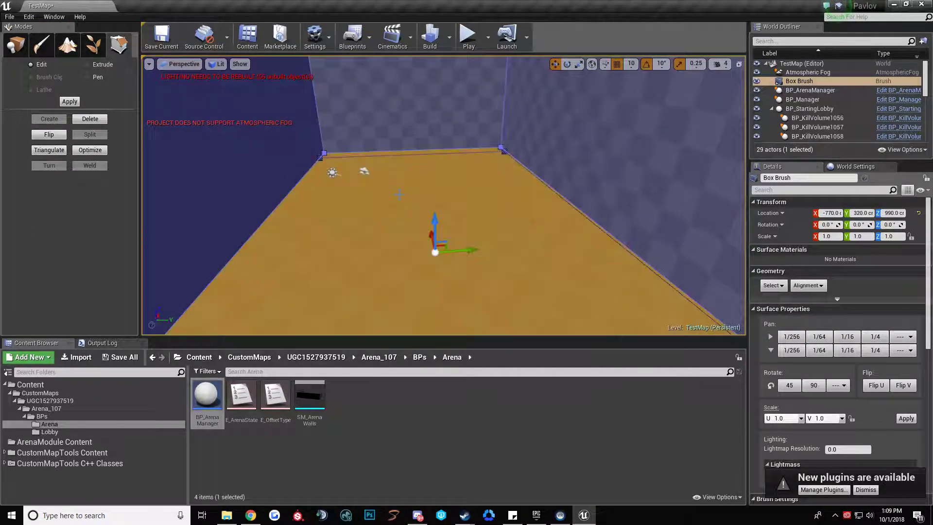
left_click(97, 119)
Step: Return to placement mode and lower the box brush to Z 370 cm so its walls stand around the arena
left_click(12, 45)
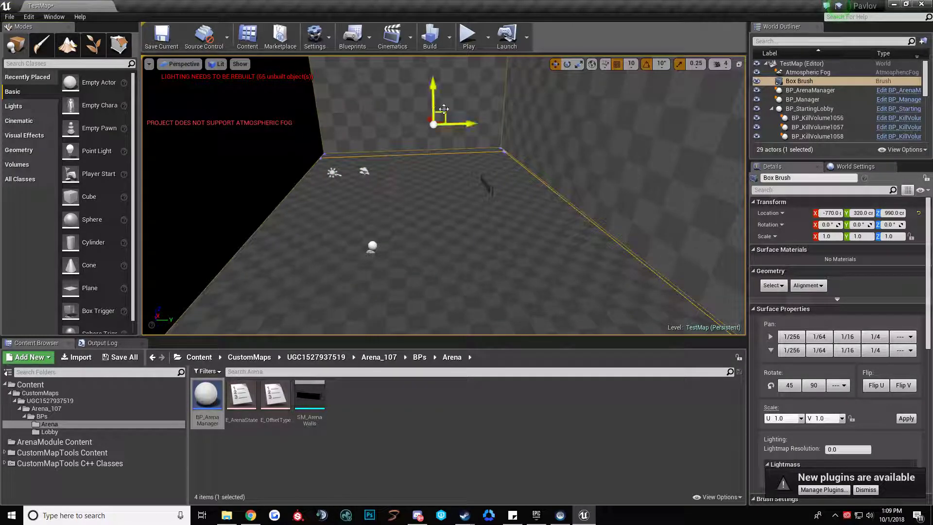
mouse_move(432, 100)
left_mouse_down()
mouse_move(429, 263)
mouse_move(427, 252)
left_mouse_up()
mouse_move(427, 252)
right_mouse_down()
mouse_move(394, 286)
mouse_move(387, 323)
right_mouse_up()
left_click_drag(477, 149, 478, 160)
mouse_move(477, 159)
right_mouse_down()
mouse_move(473, 166)
mouse_move(533, 182)
mouse_move(521, 148)
right_mouse_up()
Step: Set the room brush's location to X 0 and Y 0
left_click(830, 214)
type("0")
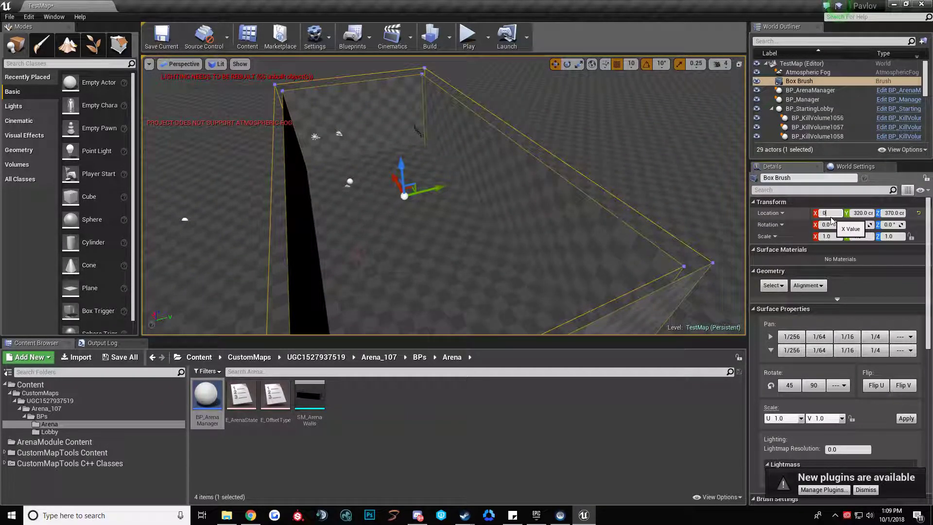
key("Tab")
type("0")
key("Return")
Step: Move the arena manager's TextRender component slightly along Y, out from the side wall
mouse_move(422, 112)
right_mouse_down()
mouse_move(389, 92)
mouse_move(458, 316)
mouse_move(511, 325)
mouse_move(488, 328)
mouse_move(447, 306)
mouse_move(469, 311)
mouse_move(459, 345)
mouse_move(475, 296)
right_mouse_up()
left_click(458, 277)
key("s")
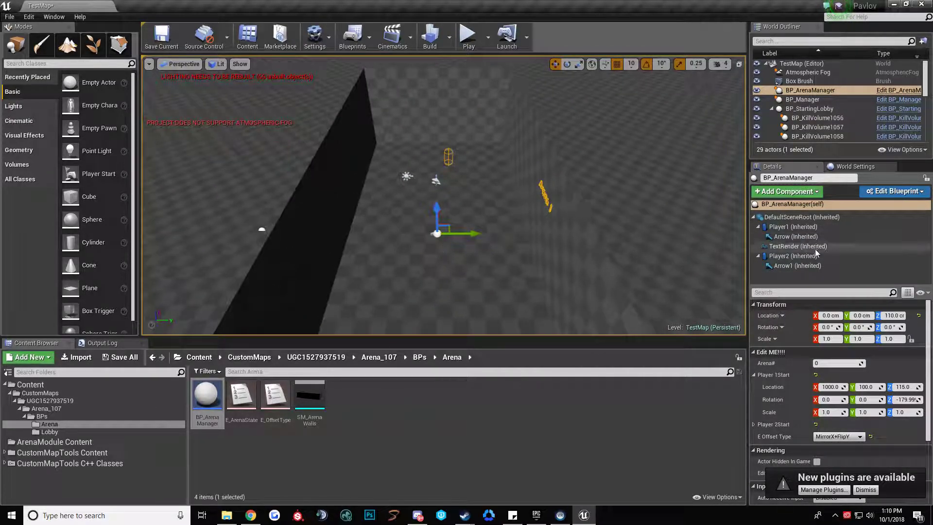
left_click(792, 248)
mouse_move(686, 247)
right_mouse_down()
mouse_move(729, 262)
mouse_move(699, 243)
mouse_move(685, 247)
right_mouse_up()
key("w")
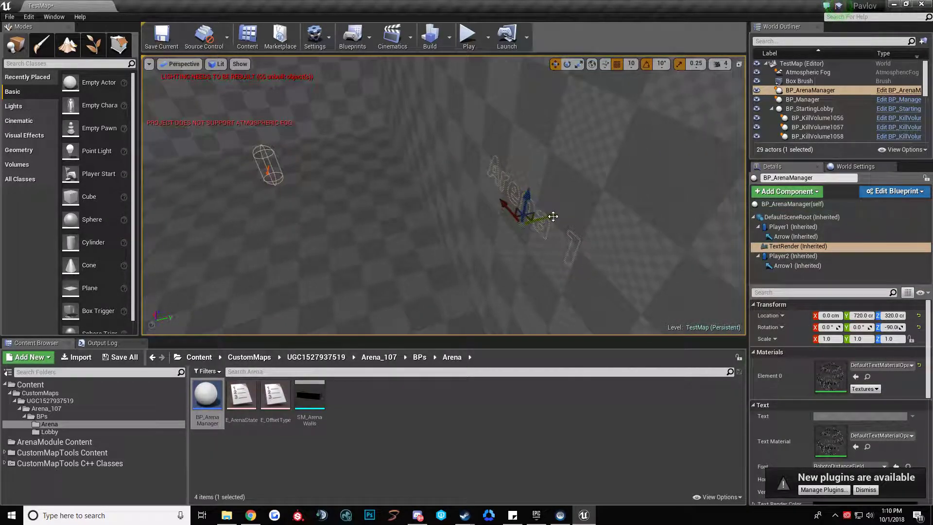
left_click_drag(553, 216, 539, 219)
Step: Place a new Box geometry brush inside the arena at about X -100, Y -160, Z 100 cm
left_click(460, 237)
right_click_drag(460, 237, 391, 250)
key("s")
key("s")
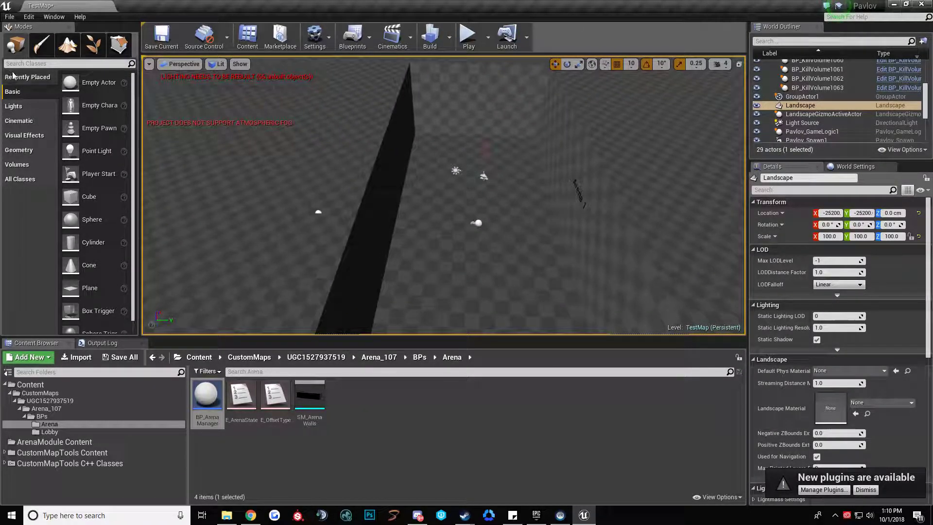
left_click(18, 150)
mouse_move(88, 81)
left_mouse_down()
mouse_move(129, 121)
mouse_move(459, 233)
left_mouse_up()
mouse_move(459, 232)
right_mouse_down()
mouse_move(438, 238)
mouse_move(413, 277)
right_mouse_up()
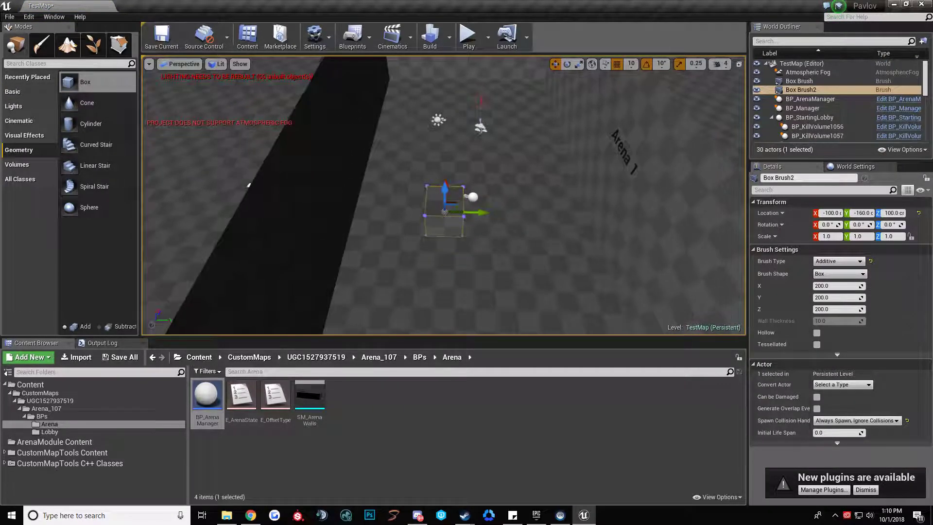
Step: Set the new box brush's X, Y and Z sizes to 100
left_click(833, 282)
type("100")
key("Tab")
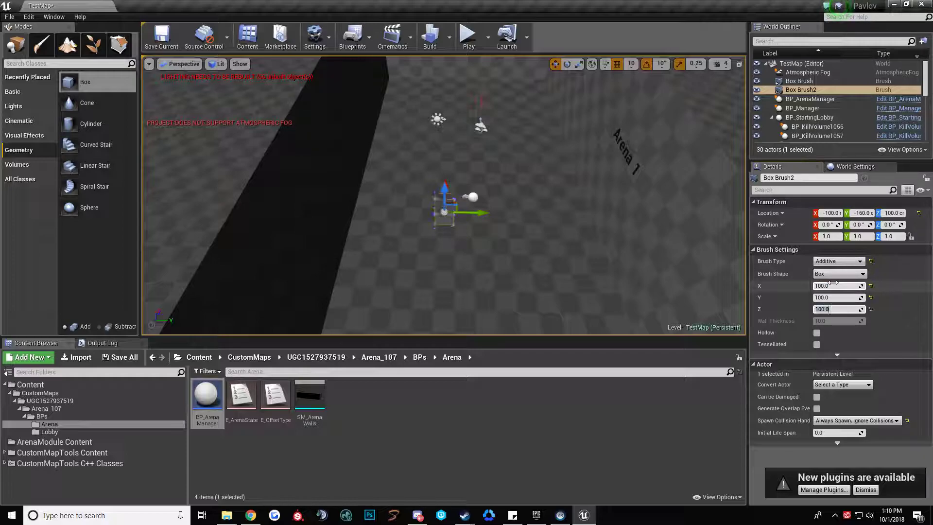
Step: Lower the small box brush to Z 50 cm and move it along X to about -670 cm
right_click_drag(558, 196, 439, 129)
left_click_drag(439, 128, 440, 175)
right_click_drag(441, 175, 505, 221)
left_click_drag(416, 194, 595, 331)
mouse_move(595, 331)
right_mouse_down()
mouse_move(681, 333)
mouse_move(612, 291)
right_mouse_up()
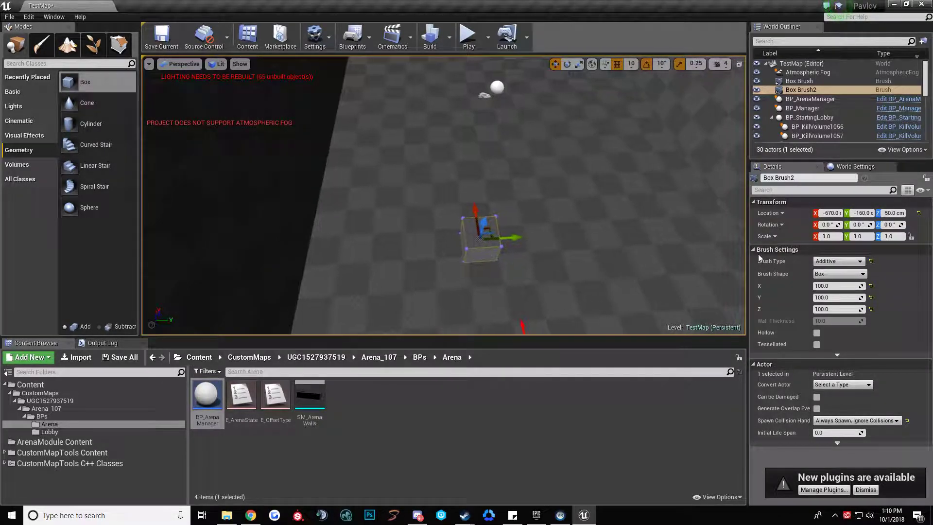
Step: Set the small box brush's location to X 0 and Y 0
left_click(837, 214)
type("0")
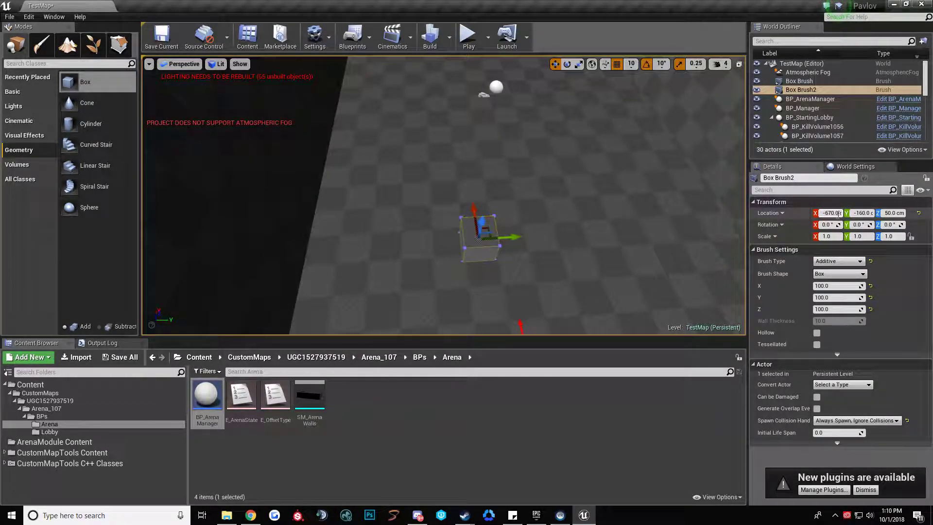
key("Tab")
type("0")
key("Return")
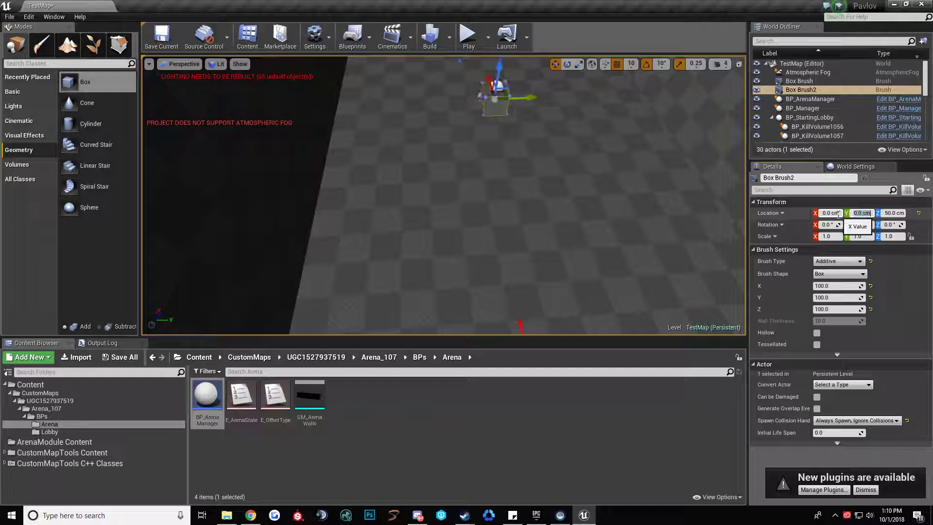
Step: Set the grid snap size to 100 and move the small box brush along X to -800 cm
left_click(631, 64)
left_click(642, 130)
right_click_drag(408, 150, 583, 138)
left_click_drag(427, 161, 645, 170)
mouse_move(654, 194)
right_mouse_down()
mouse_move(690, 177)
mouse_move(664, 192)
mouse_move(673, 175)
right_mouse_up()
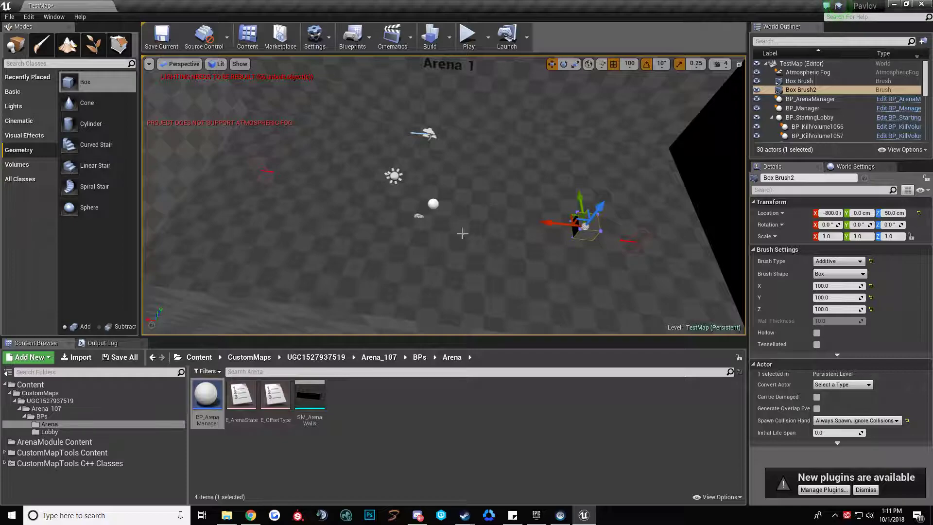
Step: Duplicate the 100-unit box brush twice and spread the copies near the player start
right_click_drag(428, 204, 429, 202)
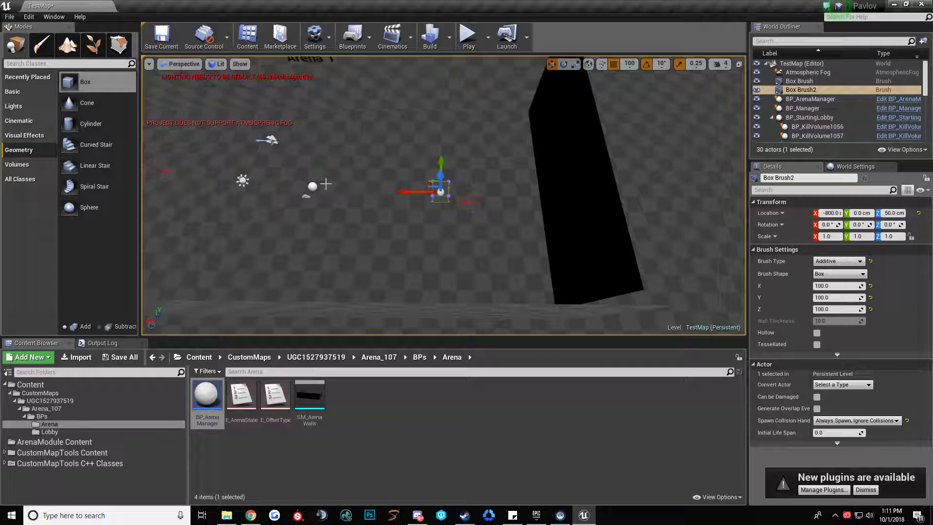
right_click_drag(167, 138, 166, 138)
mouse_move(439, 238)
left_mouse_down()
mouse_move(605, 241)
mouse_move(306, 238)
left_mouse_up()
right_click_drag(305, 238, 305, 238)
Step: Place another Box brush at X 0, Y 0, Z 100 cm and set its size to X 1000 and Y 500
mouse_move(69, 93)
left_mouse_down()
mouse_move(323, 169)
mouse_move(482, 165)
left_mouse_up()
left_click(837, 285)
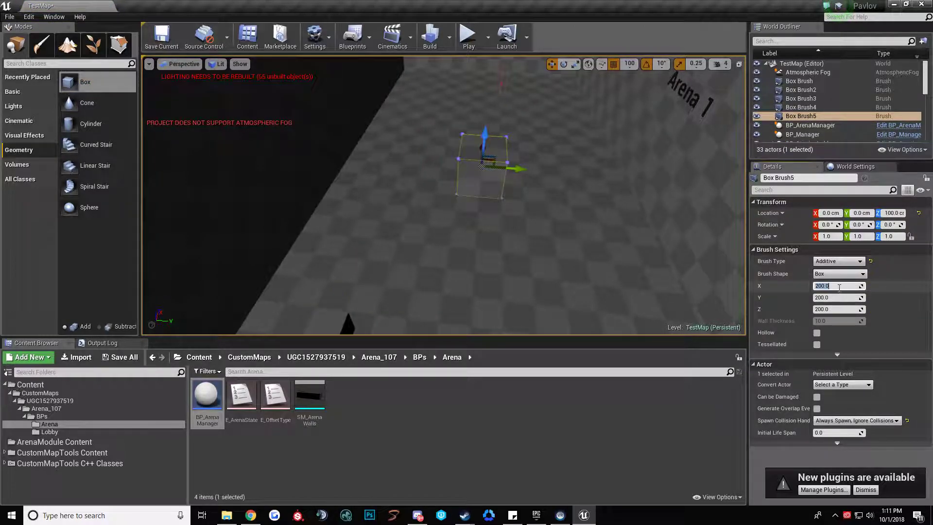
right_click_drag(512, 165, 512, 165)
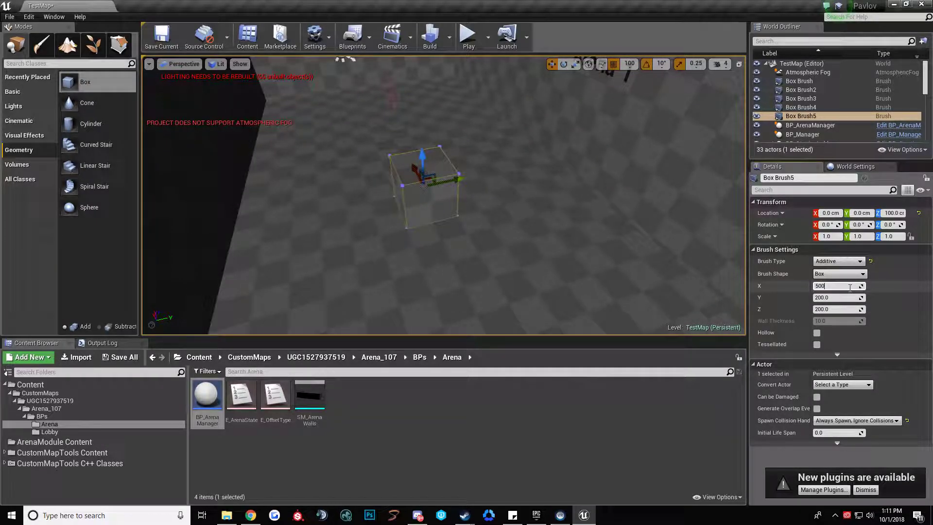
key("Return")
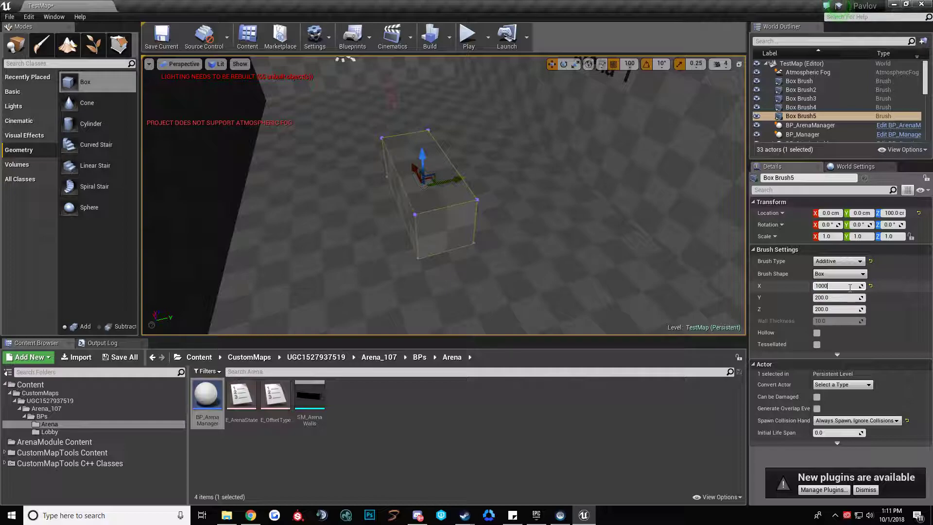
type("1000")
key("Return")
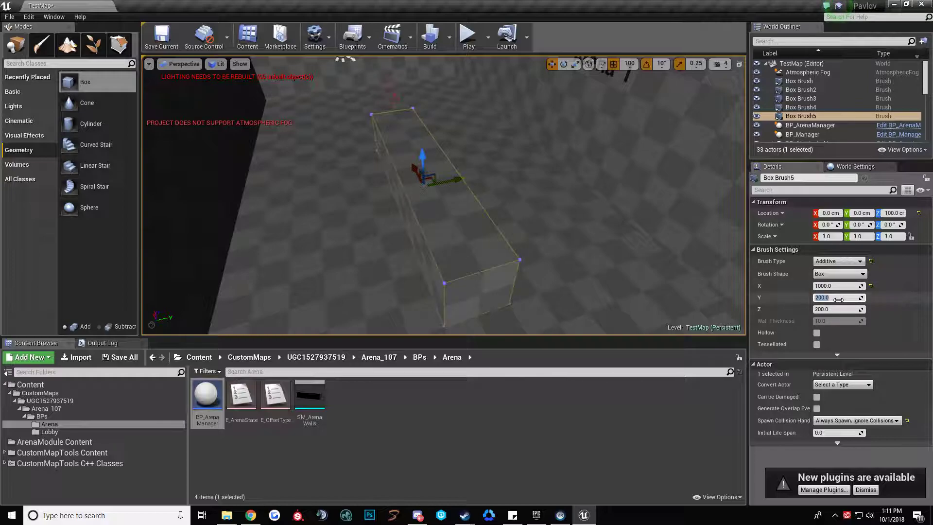
left_click(839, 300)
type("500")
key("Return")
right_click_drag(582, 216, 473, 203)
left_click(452, 249)
right_click_drag(451, 248, 578, 224)
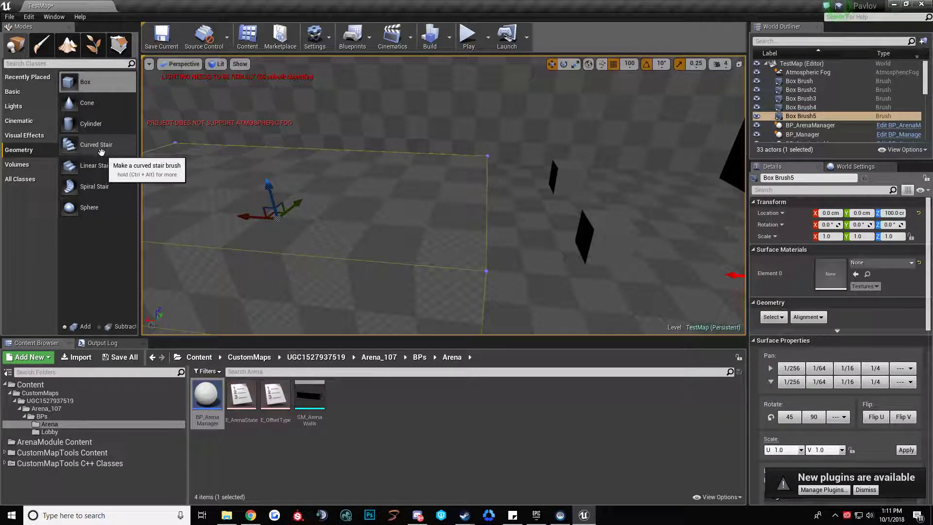
right_click_drag(362, 197, 362, 197)
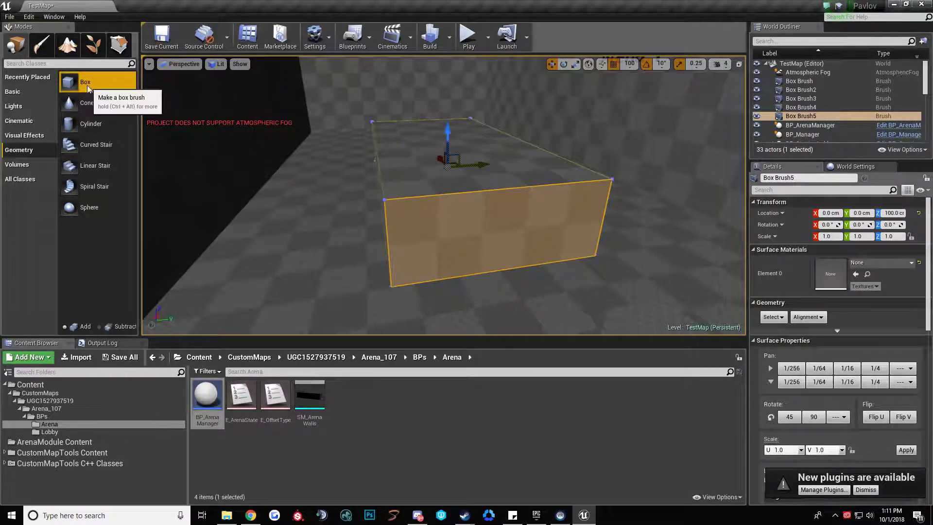
mouse_move(86, 84)
left_mouse_down()
mouse_move(575, 287)
mouse_move(551, 287)
mouse_move(561, 291)
mouse_move(568, 277)
left_mouse_up()
right_click_drag(567, 277, 568, 277)
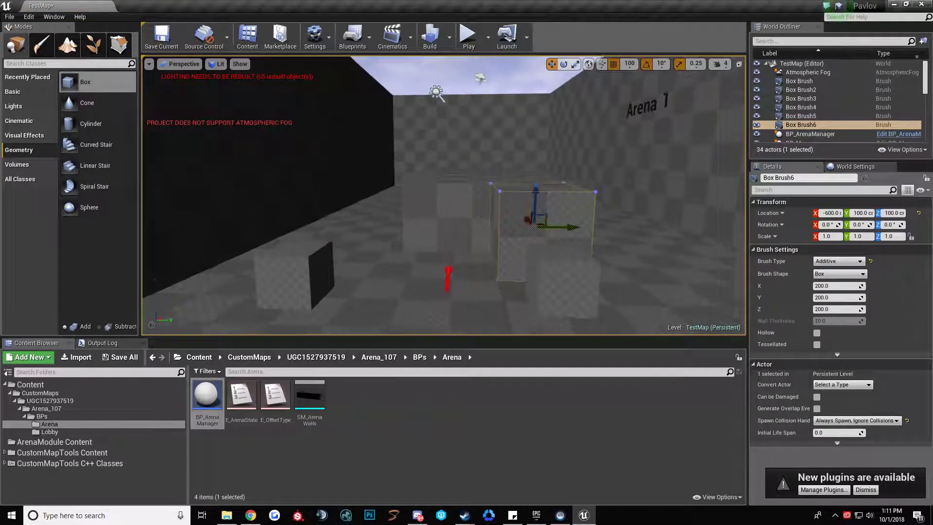
key("Delete")
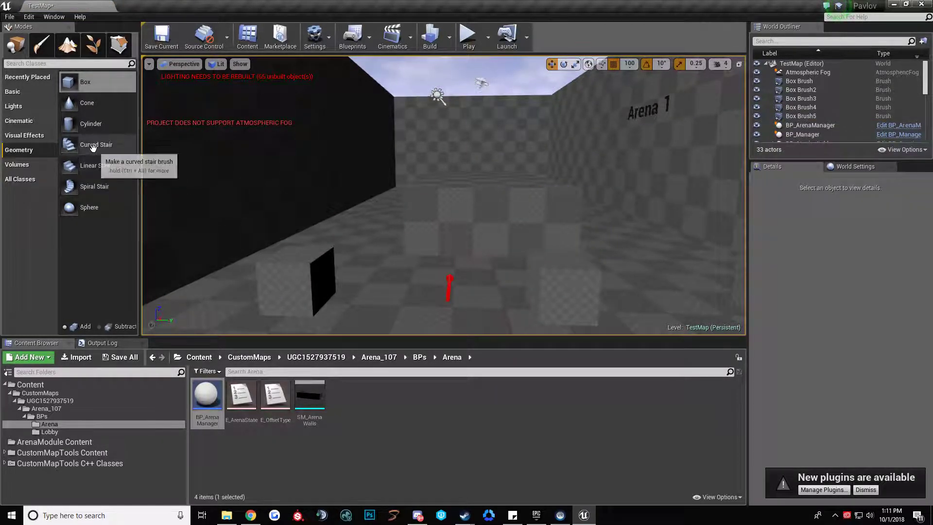
Step: Place a Linear Stair brush at X -800, Y -100, Z 0 cm and set its step width to 500
mouse_move(94, 165)
left_mouse_down()
mouse_move(466, 256)
mouse_move(469, 308)
left_mouse_up()
right_click_drag(582, 267, 574, 243)
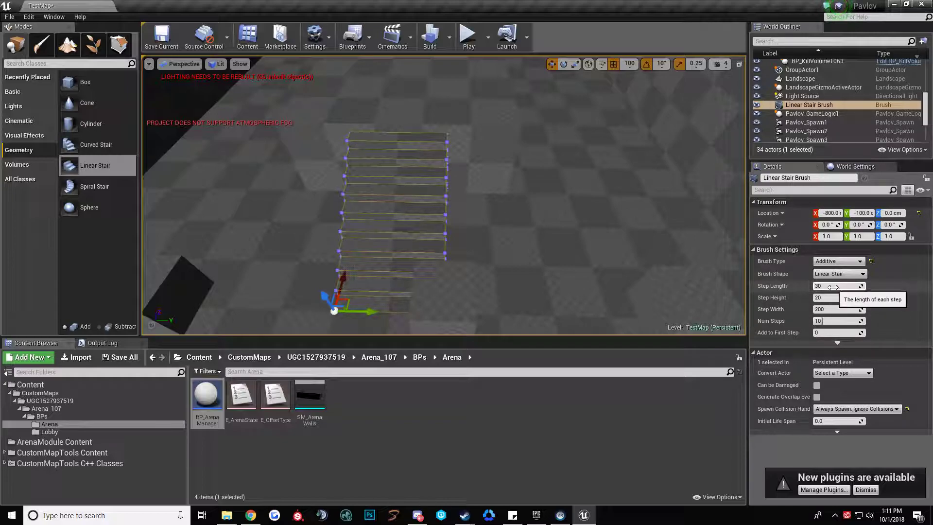
left_click_drag(826, 309, 867, 309)
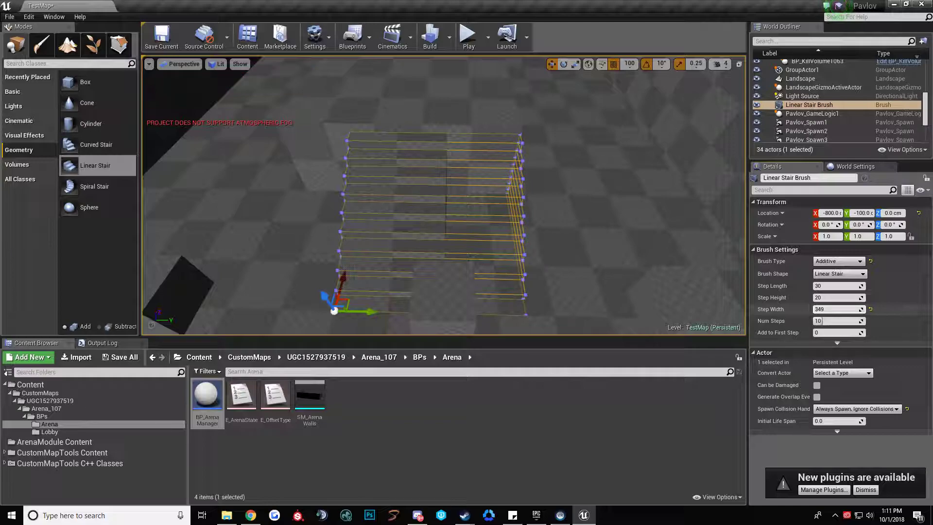
type("0")
key("Return")
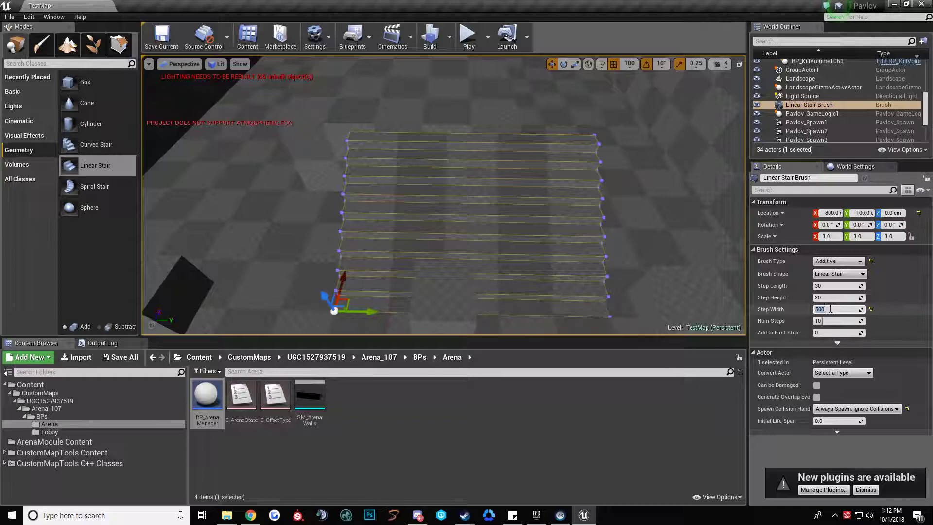
Step: Move the stairs to Y -250 cm with a grid snap of 50 to line up with the platform, then set the snap size to 100
left_click_drag(370, 313, 288, 306)
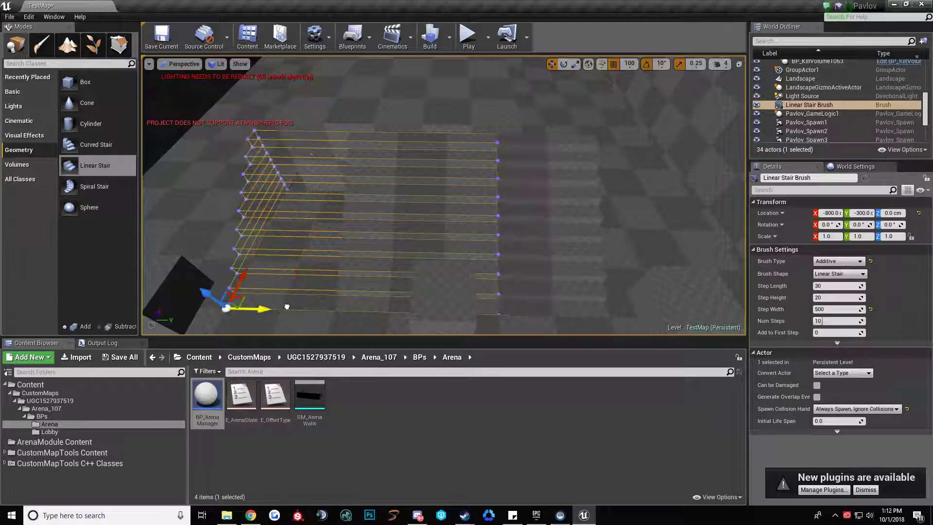
right_click_drag(281, 306, 255, 278)
left_click(629, 63)
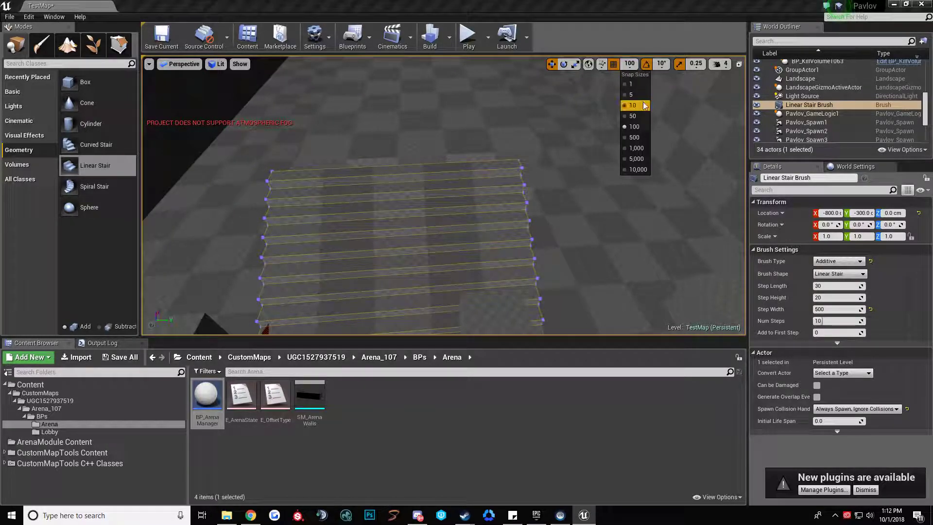
left_click(642, 119)
right_click_drag(308, 264, 346, 237)
left_click_drag(335, 254, 360, 253)
left_click(630, 64)
left_click(635, 82)
left_click(631, 63)
left_click(637, 127)
mouse_move(500, 165)
right_mouse_down()
mouse_move(559, 180)
mouse_move(500, 165)
right_mouse_up()
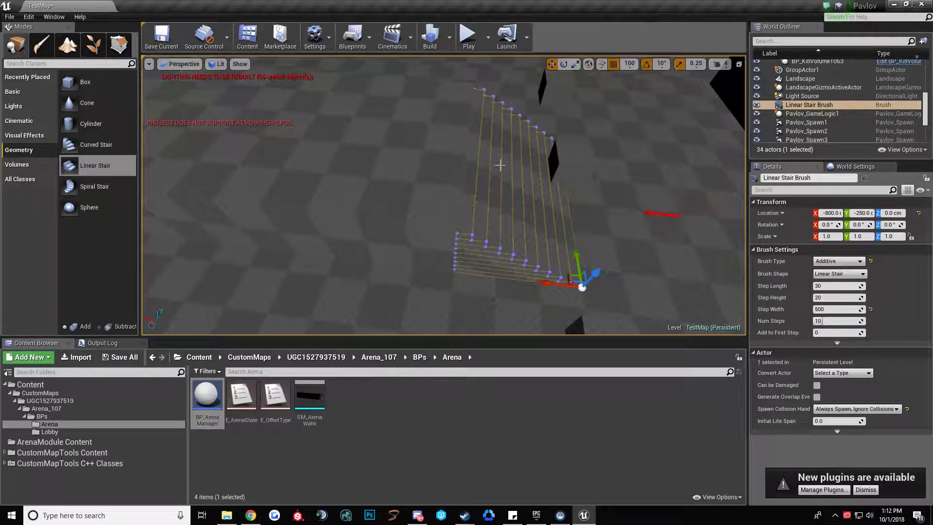
Step: Duplicate the linear stairs for the platform's opposite end, rotate the copy 180° about Z and place it at X 800, Y 250 cm
left_click_drag(548, 285, 211, 209, "alt")
mouse_move(456, 232)
right_mouse_down()
mouse_move(398, 231)
mouse_move(456, 233)
right_mouse_up()
mouse_move(500, 235)
left_mouse_down()
mouse_move(431, 243)
mouse_move(534, 238)
mouse_move(505, 271)
left_mouse_up()
key("e")
key("w")
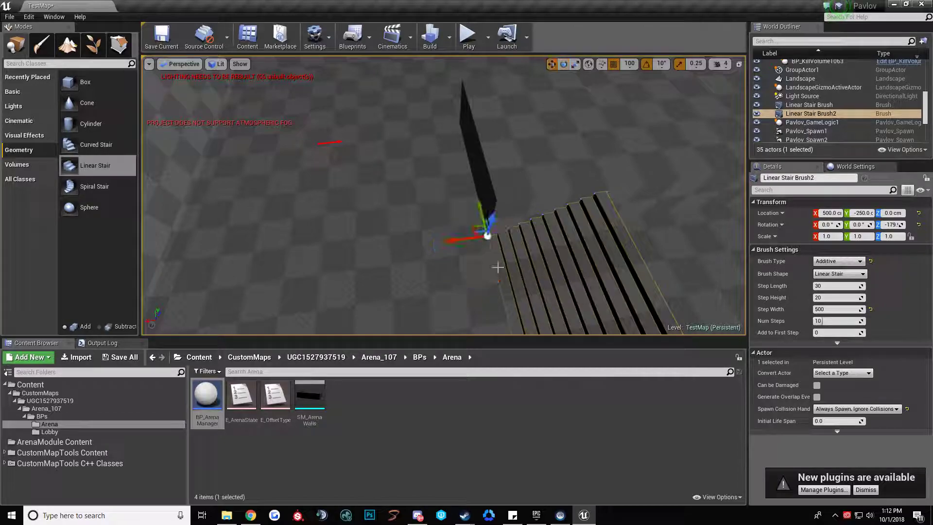
mouse_move(474, 226)
left_mouse_down()
mouse_move(372, 161)
mouse_move(370, 120)
left_mouse_up()
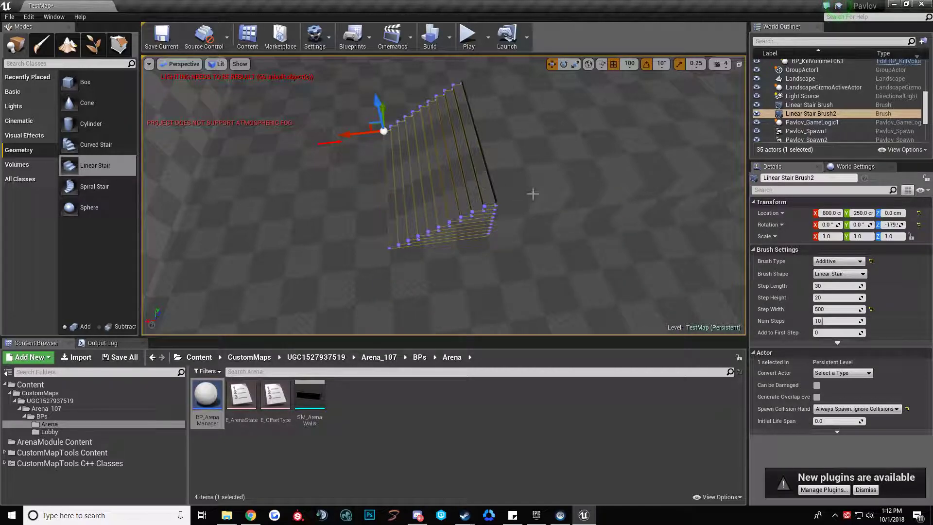
Step: Move the three cover boxes near the first stairs together to X -900 cm
right_click_drag(529, 194, 579, 160)
mouse_move(525, 214)
right_mouse_down()
mouse_move(550, 243)
mouse_move(564, 233)
right_mouse_up()
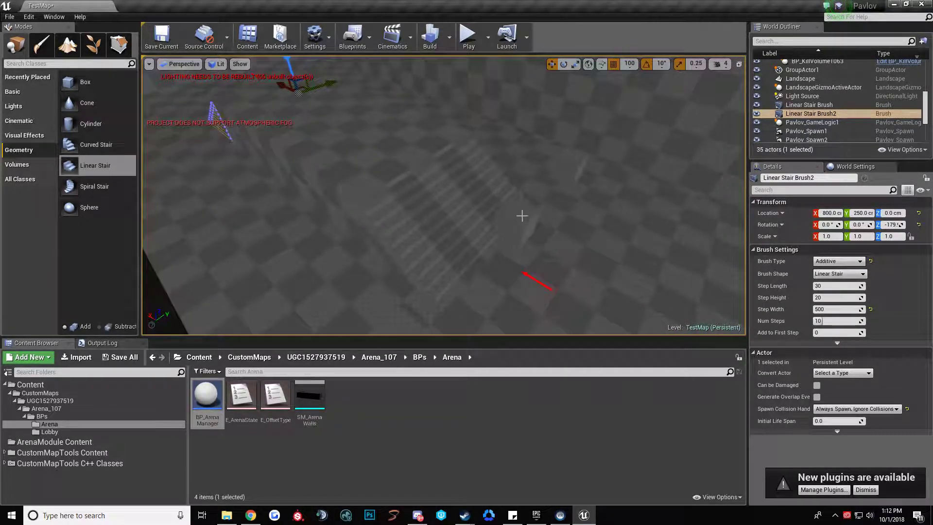
left_click(525, 214)
left_click(568, 168, "ctrl")
right_click_drag(569, 168, 515, 145)
left_click(483, 201, "ctrl")
mouse_move(484, 201)
right_mouse_down()
mouse_move(530, 228)
mouse_move(559, 184)
right_mouse_up()
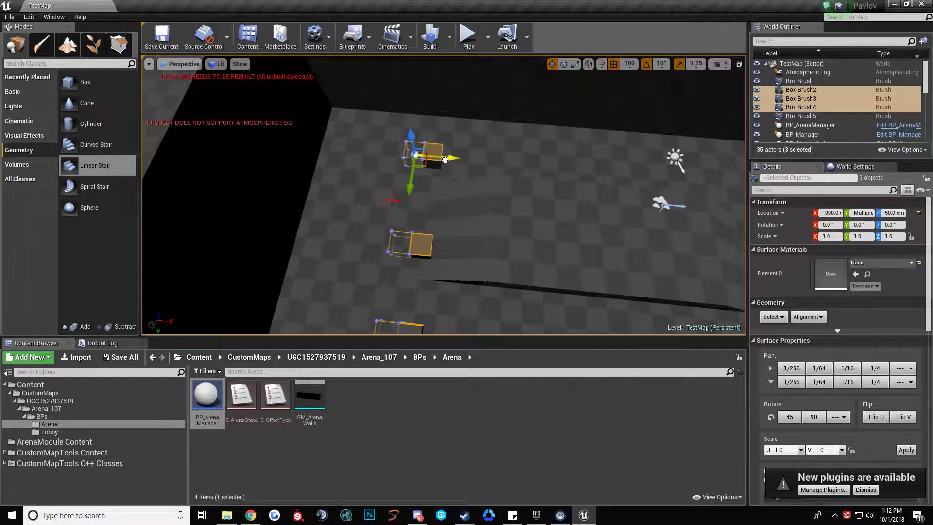
left_click_drag(445, 159, 444, 159)
Step: Shift the middle cover box along Y and move the outer cover box to X -1100, Y 500 cm
mouse_move(496, 171)
right_mouse_down()
mouse_move(524, 146)
mouse_move(506, 170)
right_mouse_up()
left_click(404, 238)
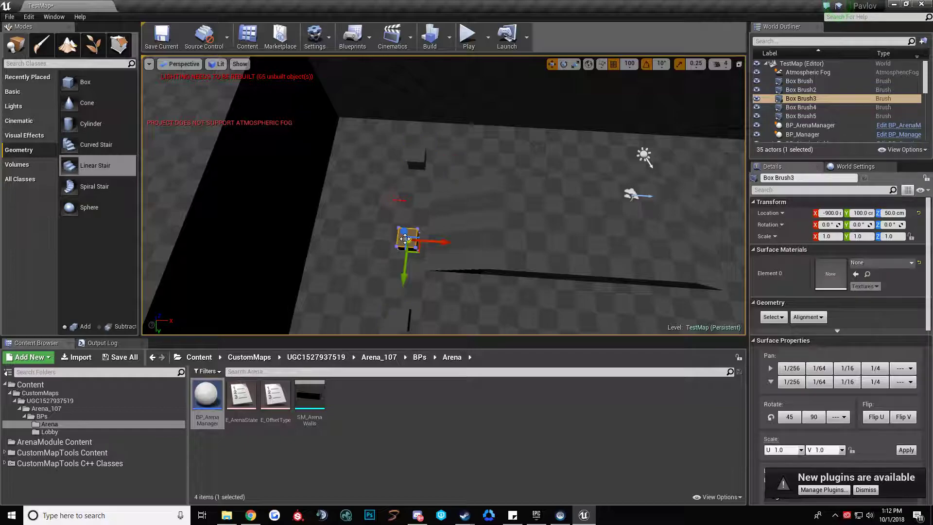
left_click_drag(406, 304, 406, 303)
right_click_drag(433, 296, 484, 276)
left_click(497, 281)
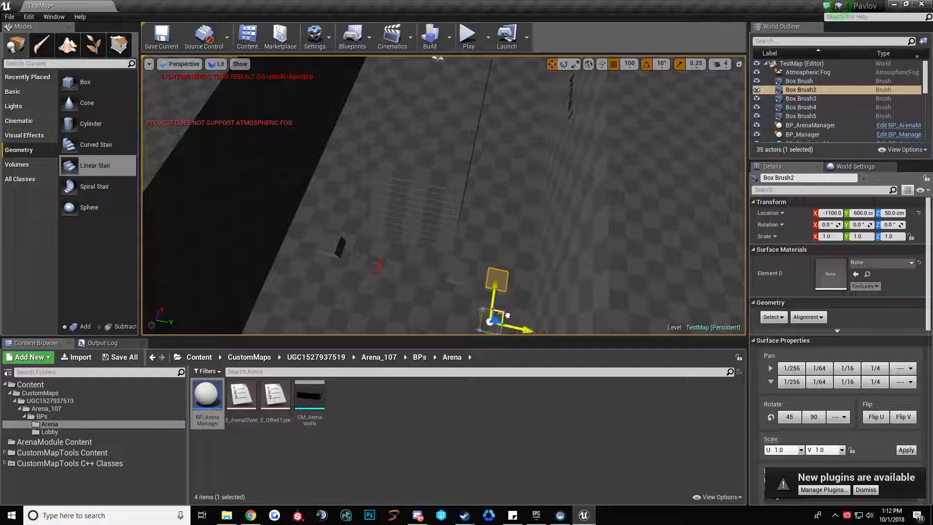
left_click_drag(508, 316, 503, 307)
right_click_drag(503, 307, 485, 258)
mouse_move(423, 211)
right_mouse_down()
mouse_move(451, 161)
mouse_move(486, 194)
mouse_move(389, 204)
mouse_move(398, 233)
mouse_move(437, 214)
mouse_move(404, 180)
mouse_move(436, 241)
right_mouse_up()
left_click(423, 211)
left_click(427, 248)
left_click(436, 241)
right_click_drag(424, 274, 441, 192)
left_click(442, 192, "ctrl")
mouse_move(616, 217)
right_mouse_down()
mouse_move(532, 193)
mouse_move(481, 165)
mouse_move(472, 171)
right_mouse_up()
left_click(499, 169, "ctrl")
mouse_move(566, 168)
right_mouse_down()
mouse_move(578, 127)
mouse_move(580, 146)
right_mouse_up()
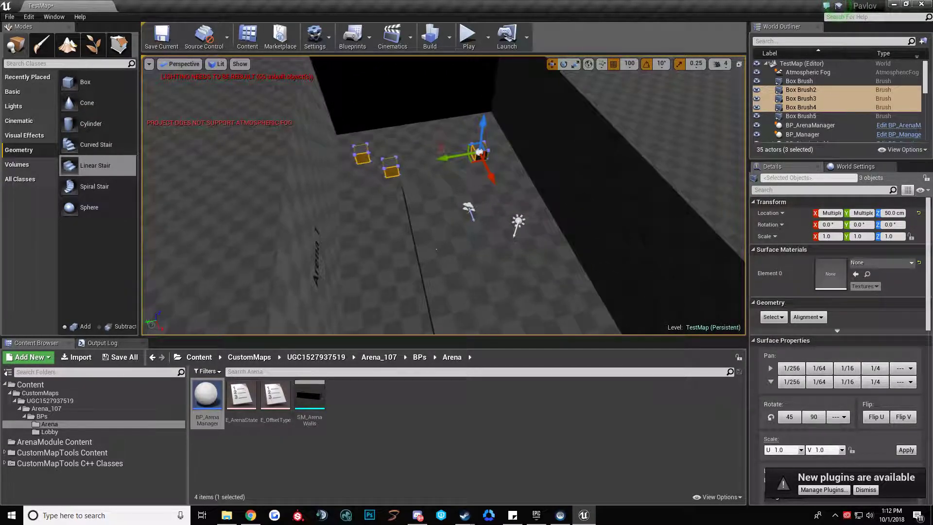
left_click(408, 187)
Step: Duplicate the two cover boxes at X -900 cm and place the copies at X 900 cm
left_click(387, 163)
left_click(483, 149, "ctrl")
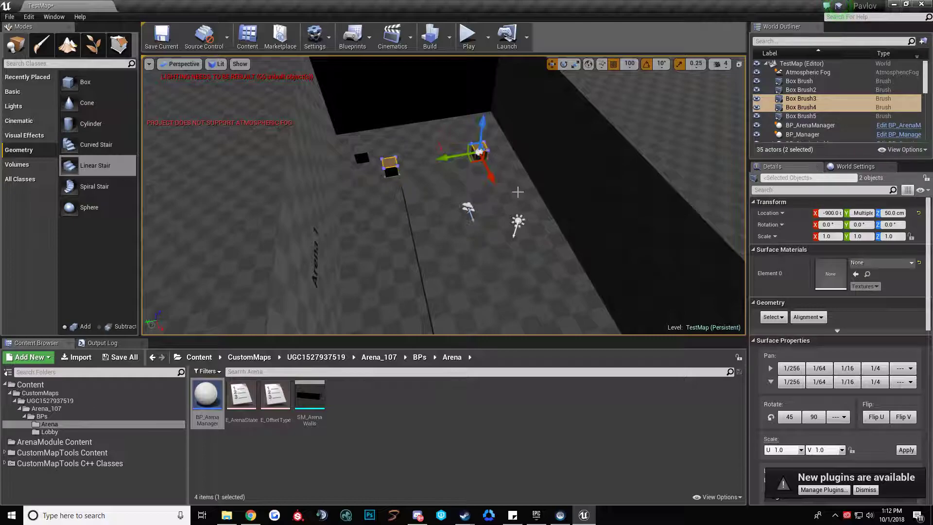
mouse_move(449, 139)
right_mouse_down()
mouse_move(500, 150)
mouse_move(449, 139)
right_mouse_up()
left_click_drag(447, 139, 618, 267, "alt")
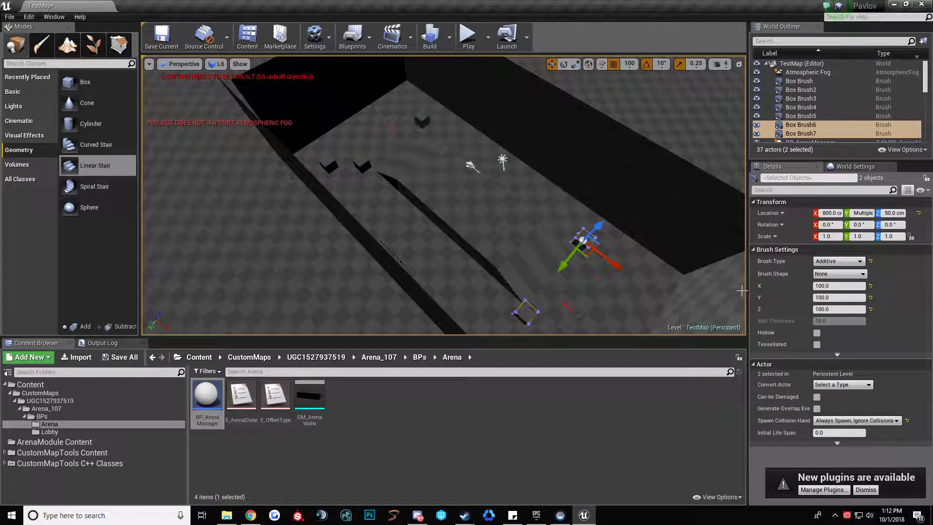
left_click(834, 214)
type("-900")
key("Return")
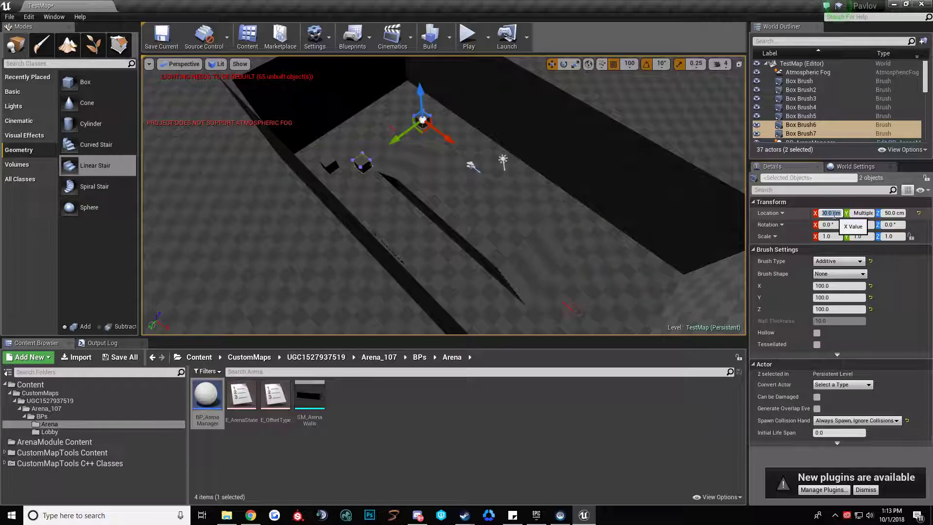
type("900")
key("Return")
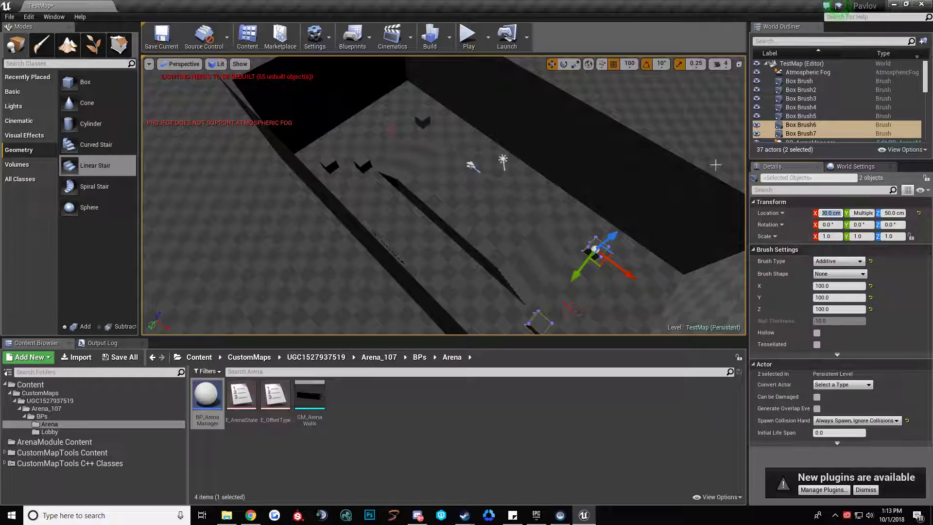
Step: Move the outer cover box diagonally across the arena to X 1100, Y -500 cm
left_click(496, 182)
left_click(318, 167)
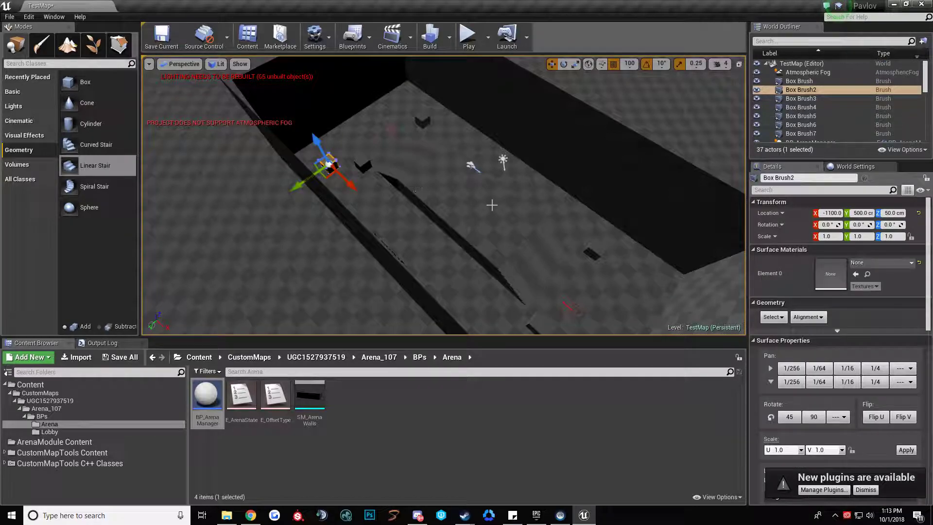
left_click(833, 213)
type("1100")
key("Return")
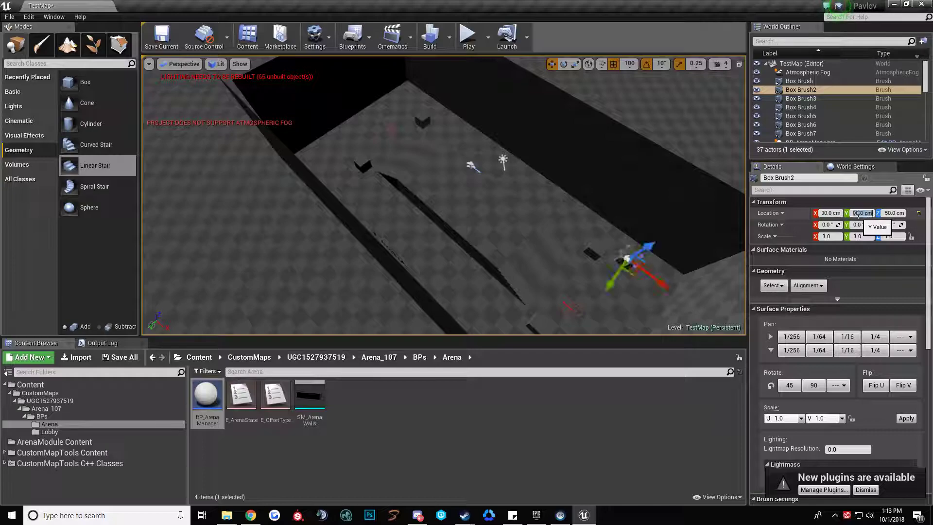
right_click_drag(552, 214, 592, 228)
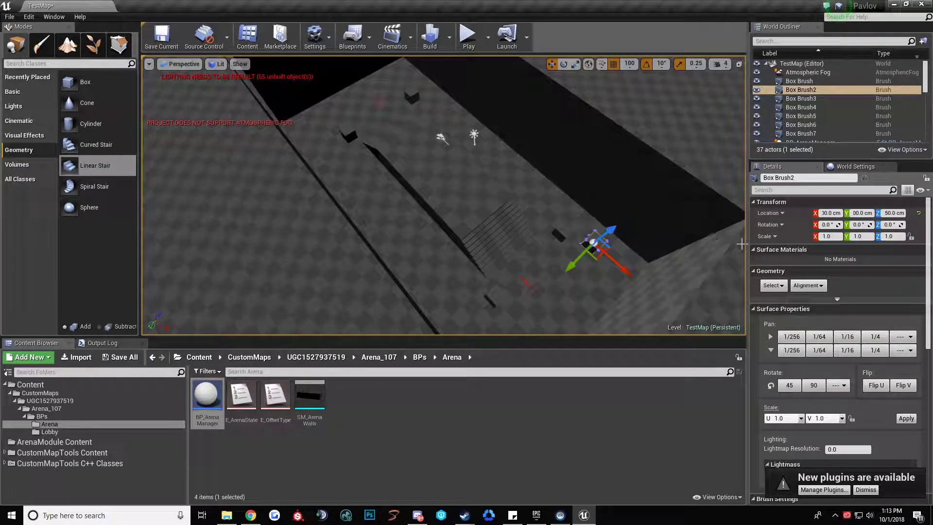
Step: Duplicate the outer cover box and place the copy at X -1100, Y 500 cm
left_click_drag(630, 270, 598, 239, "alt")
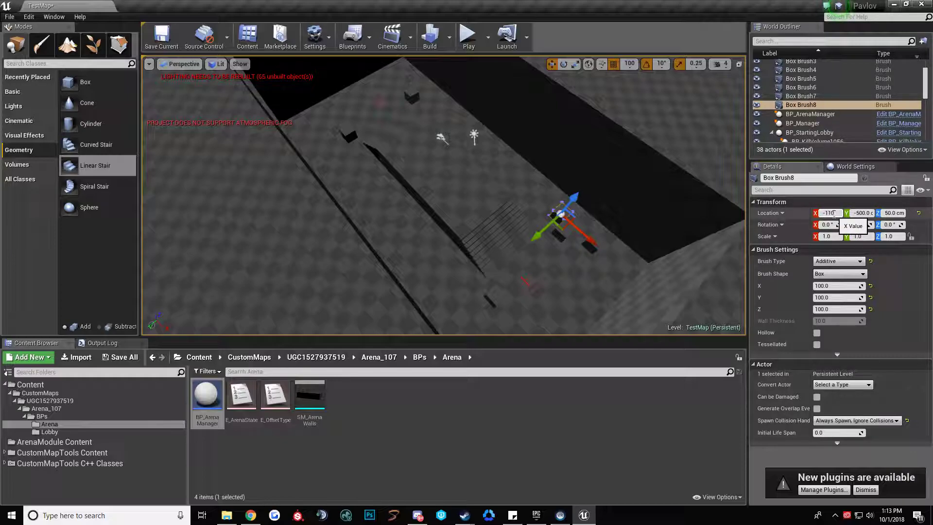
left_click(834, 214)
type("-1100")
key("Tab")
type("500")
key("Return")
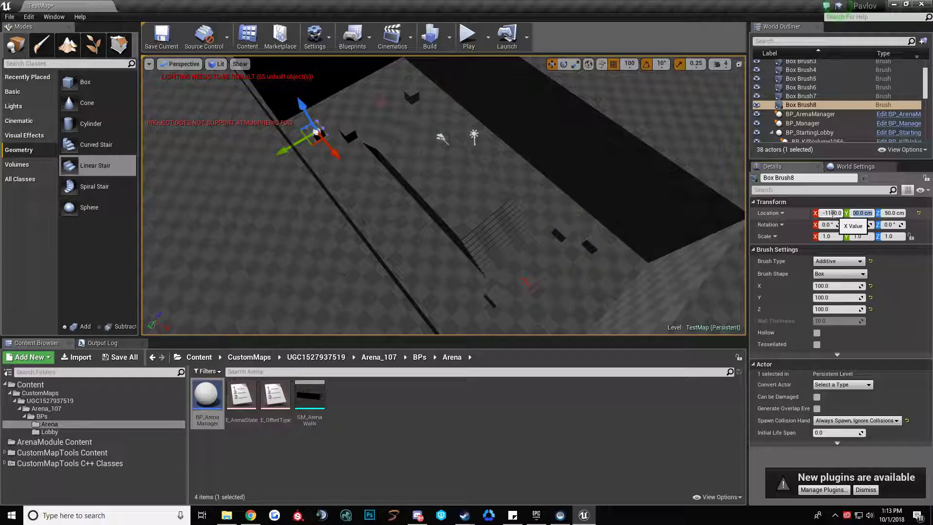
Step: Set the arena manager's E Offset Type to MirrorX
left_click(438, 181)
mouse_move(437, 181)
right_mouse_down()
mouse_move(510, 185)
mouse_move(437, 199)
right_mouse_up()
left_click(536, 276)
mouse_move(536, 276)
right_mouse_down()
mouse_move(437, 272)
mouse_move(525, 262)
mouse_move(525, 243)
mouse_move(530, 272)
right_mouse_up()
mouse_move(490, 242)
right_mouse_down()
mouse_move(505, 243)
mouse_move(489, 241)
right_mouse_up()
left_click(485, 242)
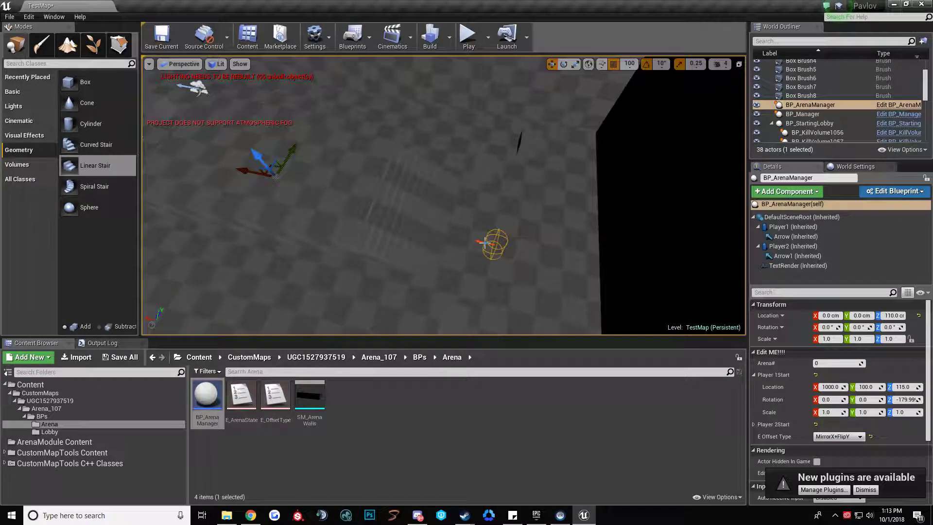
key("f")
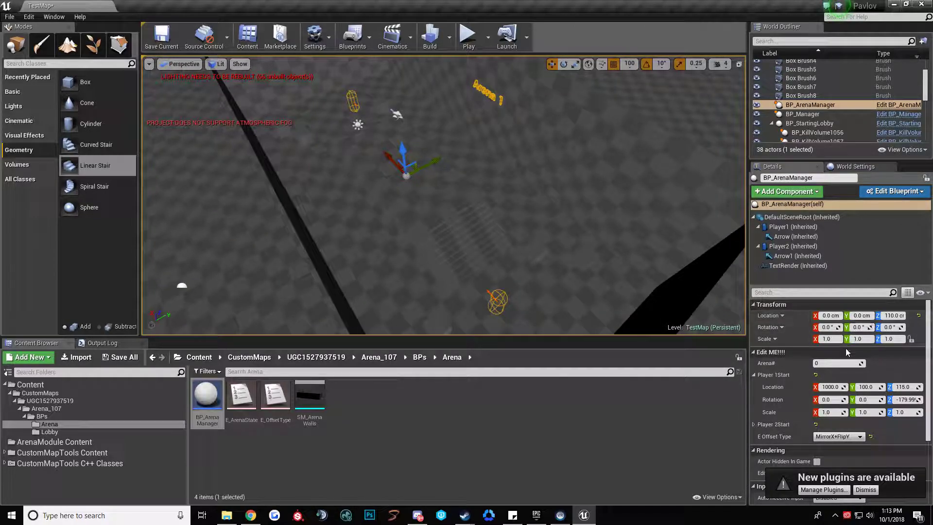
left_click(848, 437)
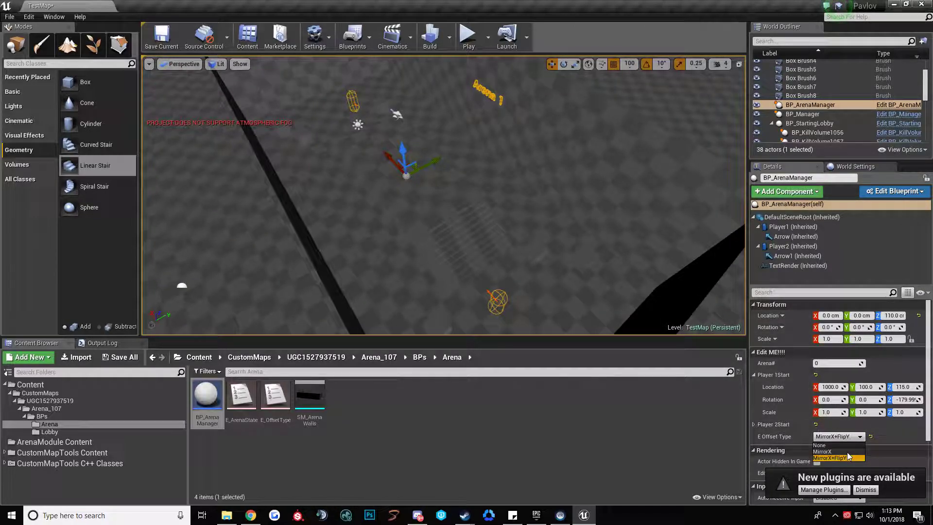
left_click(847, 452)
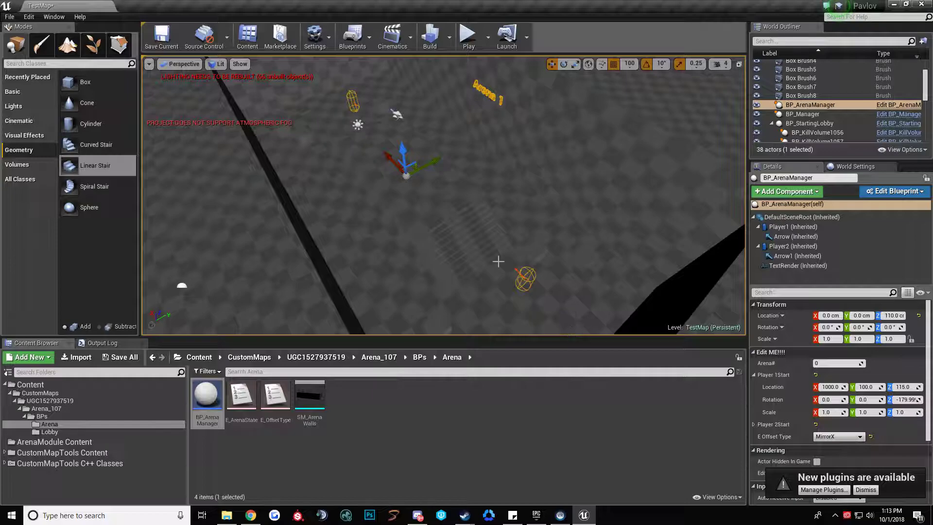
Step: Set the Y location of the arena manager's Player 1 Start to 0
left_click(870, 388)
type("0")
key("Return")
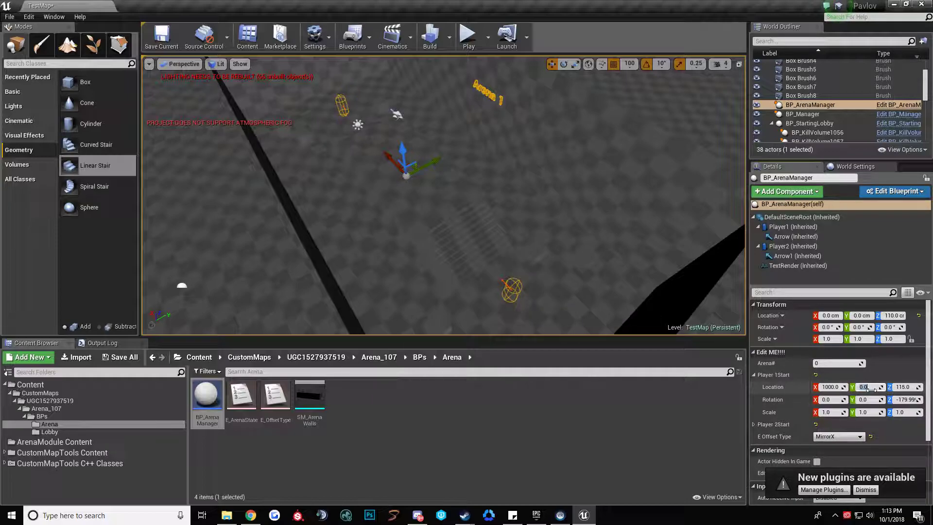
Step: Inspect the arena layout from above and the starting lobby with its spawn points and welcome sign
left_click(545, 201)
right_click_drag(546, 201, 437, 202)
key("s")
mouse_move(509, 241)
right_mouse_down()
mouse_move(538, 241)
mouse_move(509, 241)
right_mouse_up()
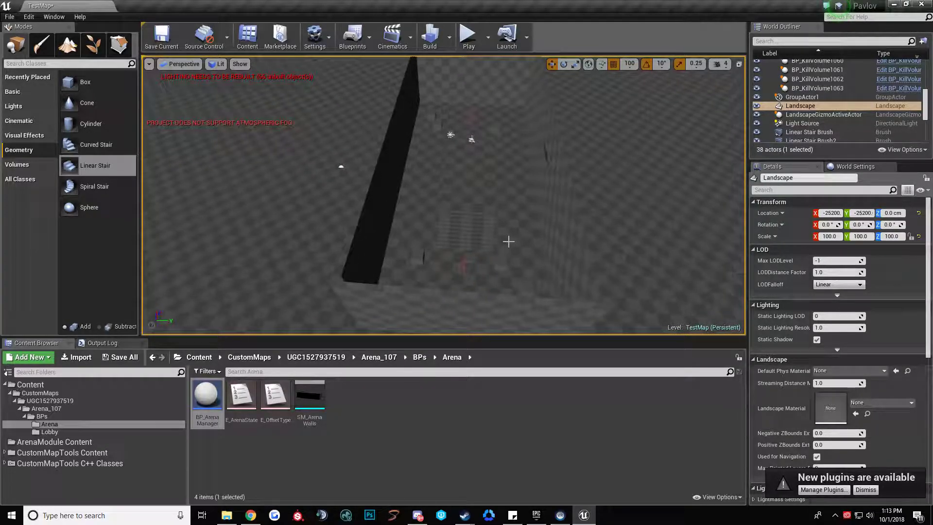
right_click_drag(419, 197, 497, 212)
key("w")
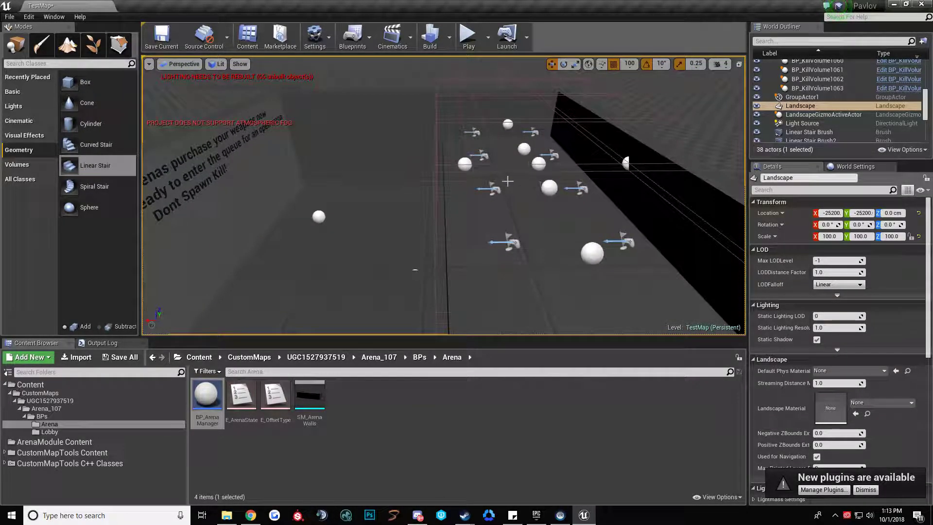
right_click_drag(518, 213, 500, 187)
key("s")
key("w")
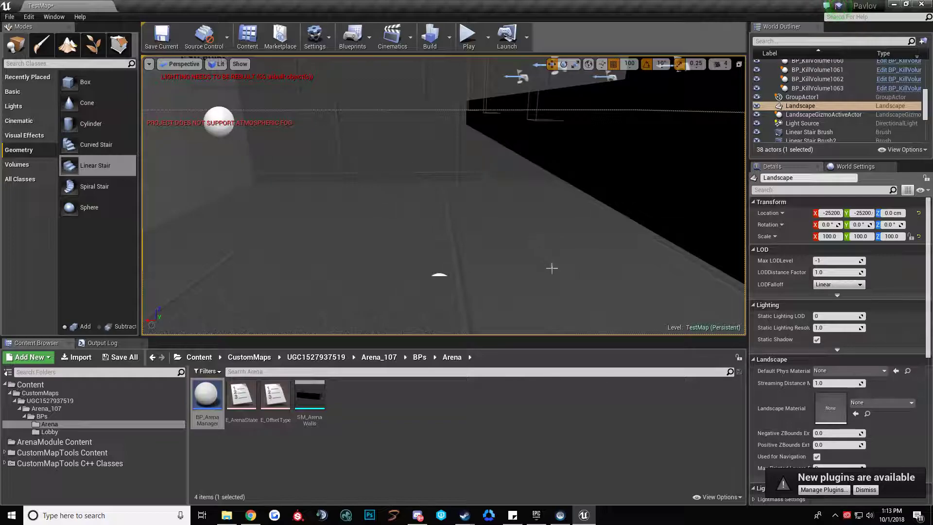
right_click_drag(267, 171, 185, 153)
key("w")
key("w")
right_click_drag(382, 137, 388, 176)
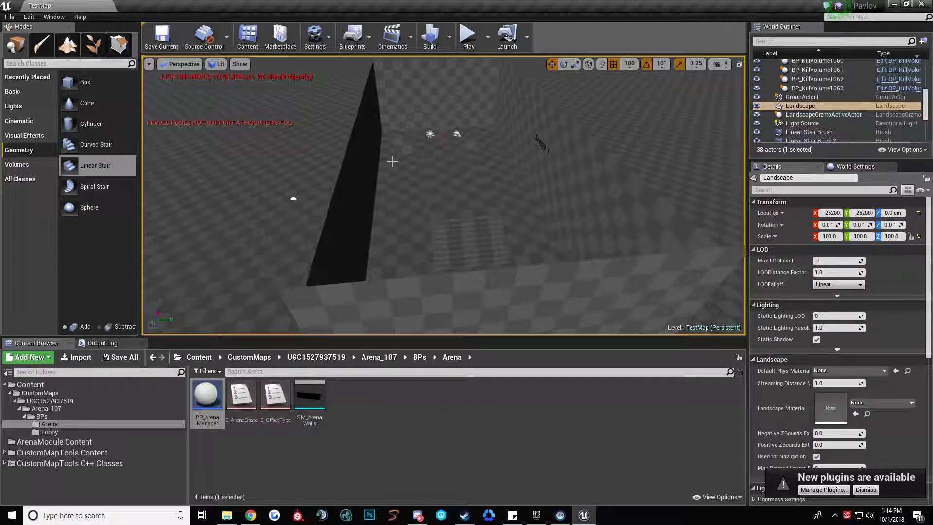
key("s")
right_click_drag(454, 186, 432, 284)
key("w")
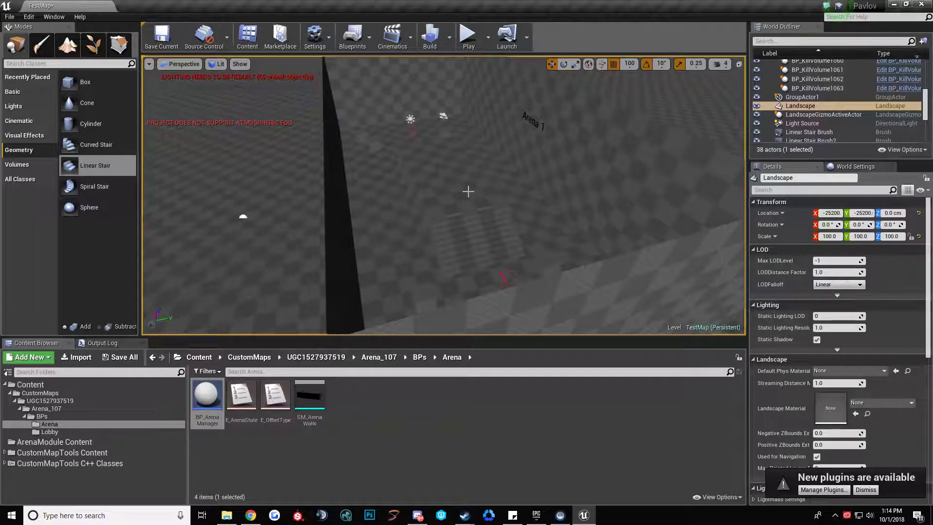
right_click_drag(468, 192, 468, 160)
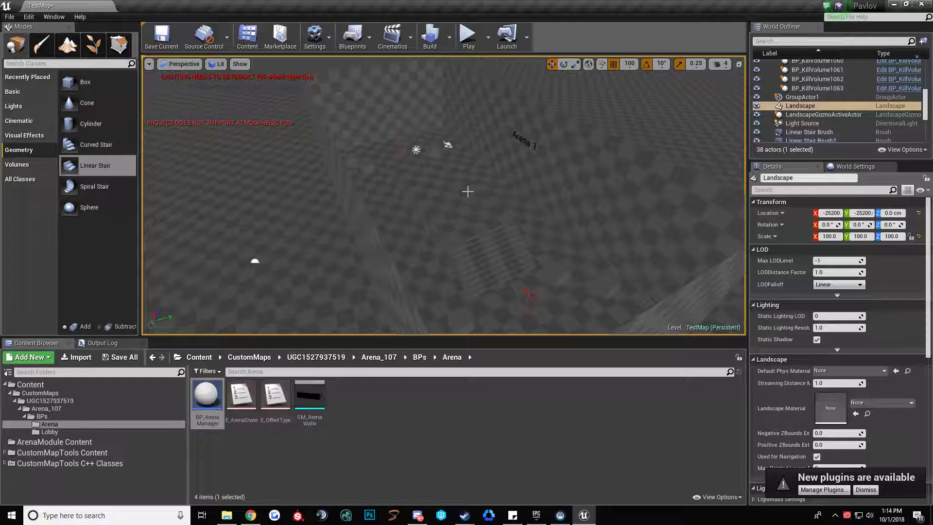
right_click_drag(468, 192, 422, 206)
key("w")
key("s")
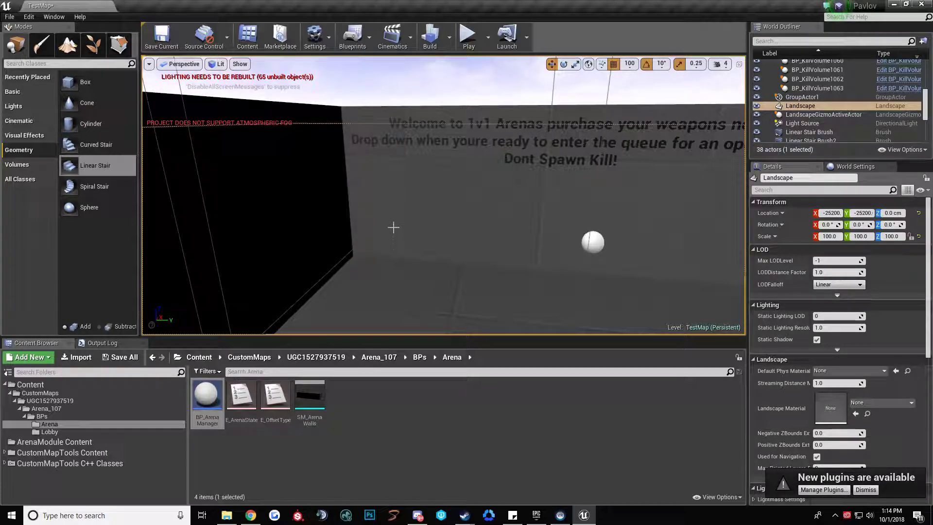
key("e")
right_click_drag(386, 219, 416, 210)
key("w")
Step: Select the arena's wall shell, six cover boxes, platform, both stairs and the arena manager, and group them
mouse_move(533, 173)
right_mouse_down()
mouse_move(510, 187)
mouse_move(506, 167)
mouse_move(539, 165)
right_mouse_up()
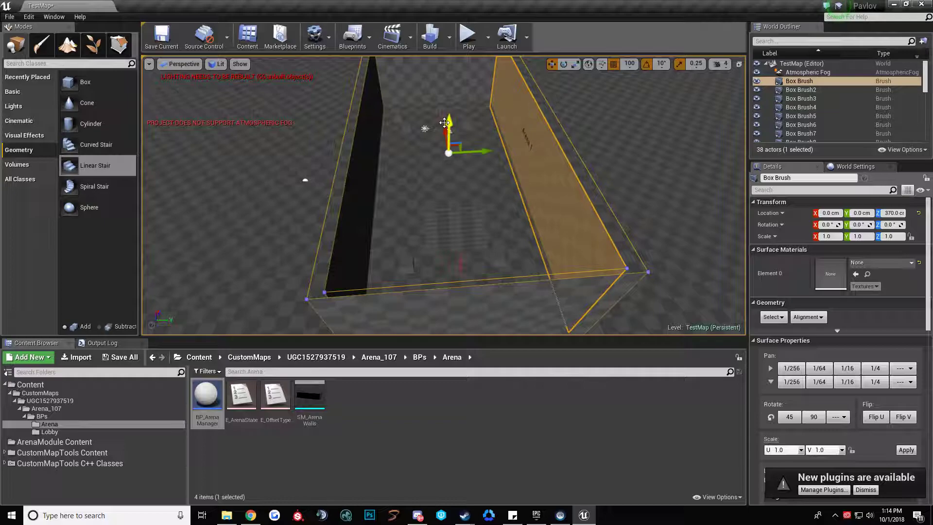
left_click(407, 130, "ctrl")
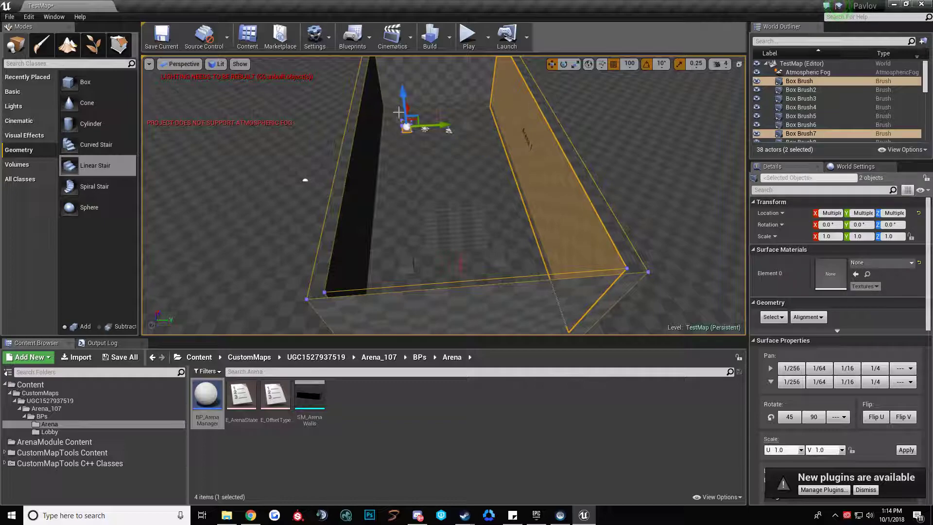
left_click(398, 117, "ctrl")
key("w")
right_click_drag(439, 127, 568, 160)
left_click(576, 209, "ctrl")
key("s")
right_click_drag(577, 210, 695, 226)
left_click(388, 235, "ctrl")
left_click(548, 240, "ctrl")
left_click(666, 252, "ctrl")
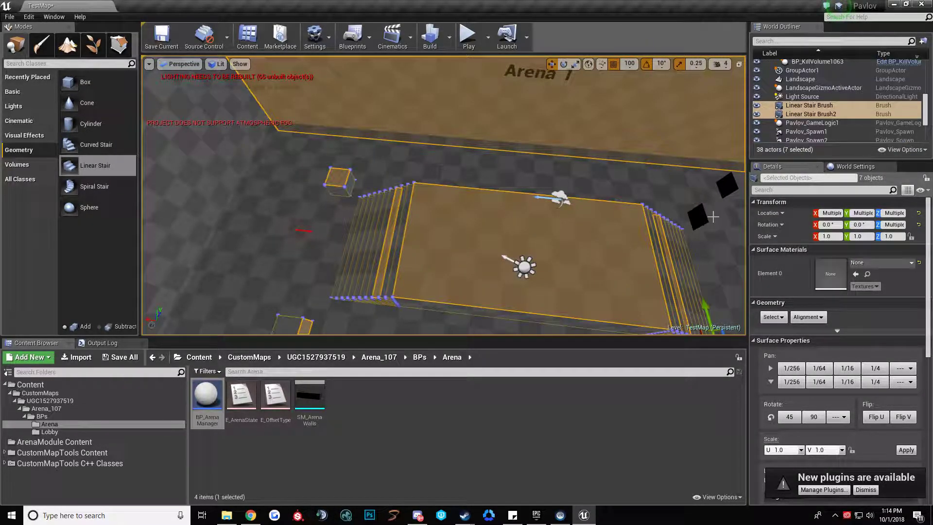
left_click(702, 212, "ctrl")
left_click(724, 187, "ctrl")
right_click_drag(724, 187, 551, 171)
left_click(533, 133, "ctrl")
mouse_move(533, 132)
right_mouse_down()
mouse_move(468, 137)
mouse_move(430, 190)
right_mouse_up()
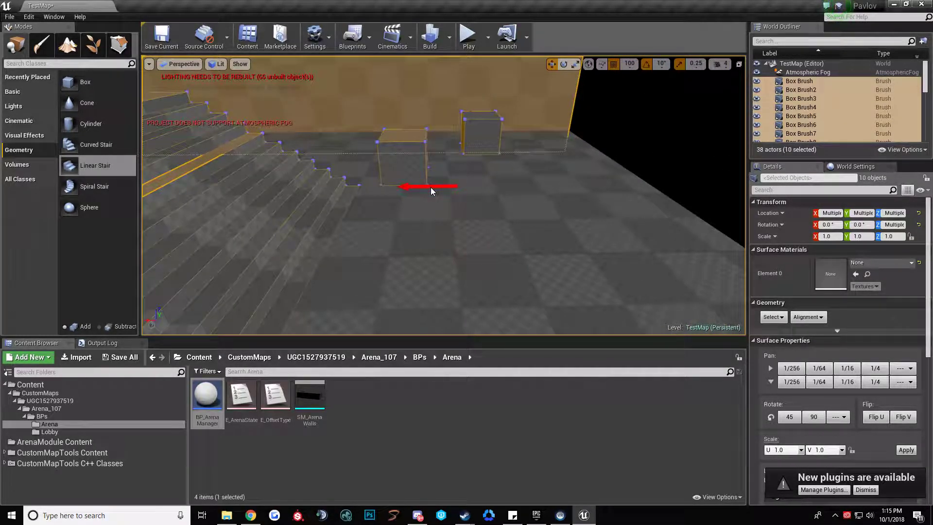
left_click(431, 187, "ctrl")
right_click_drag(447, 199, 389, 219)
right_click_drag(516, 237, 515, 236)
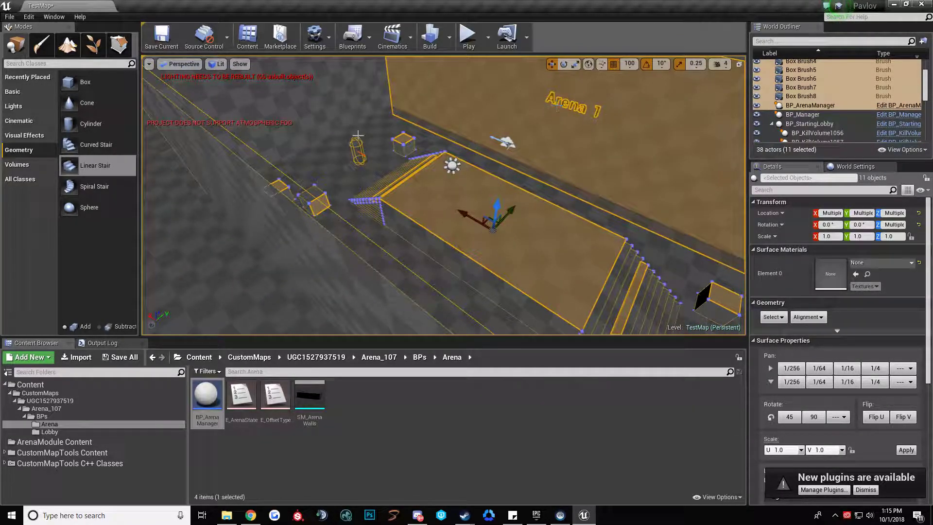
right_click_drag(422, 143, 453, 150)
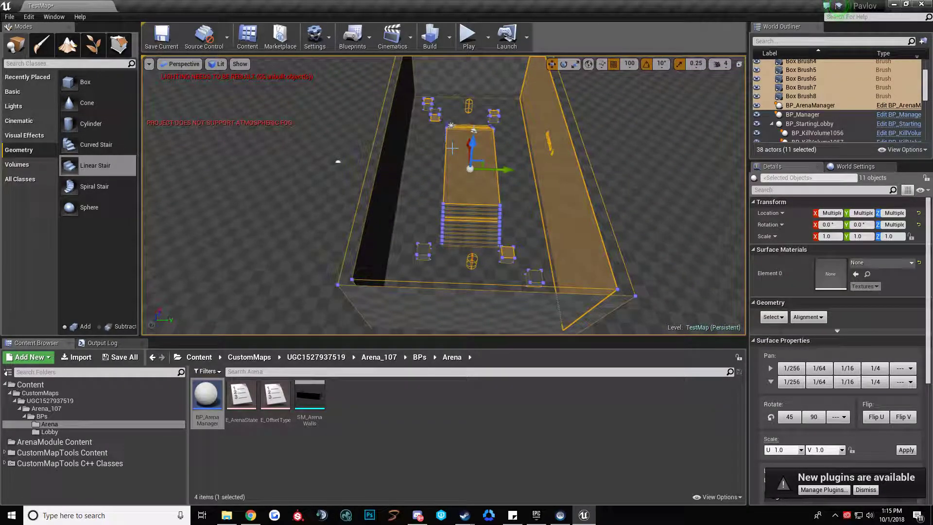
key("f")
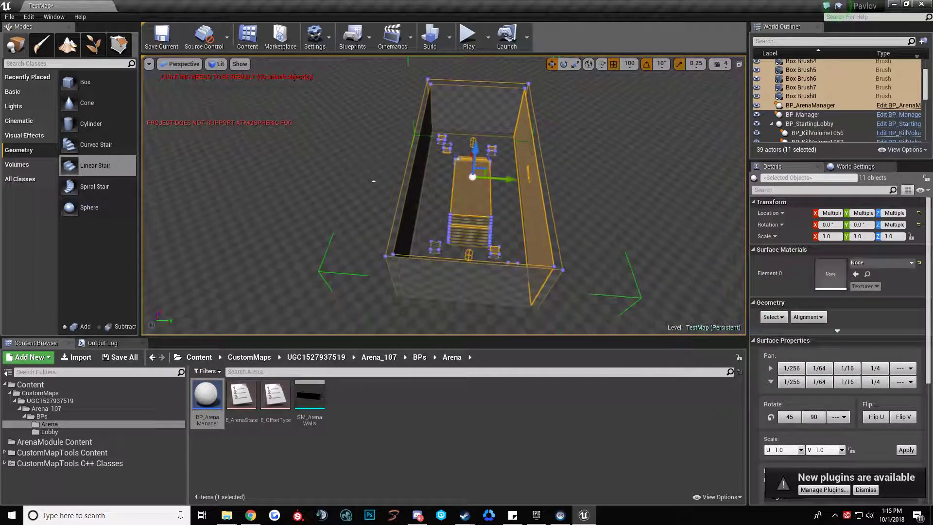
Step: Move the selected arena objects and arena manager into a new outliner folder named Arena1
scroll(835, 93, "up", 3)
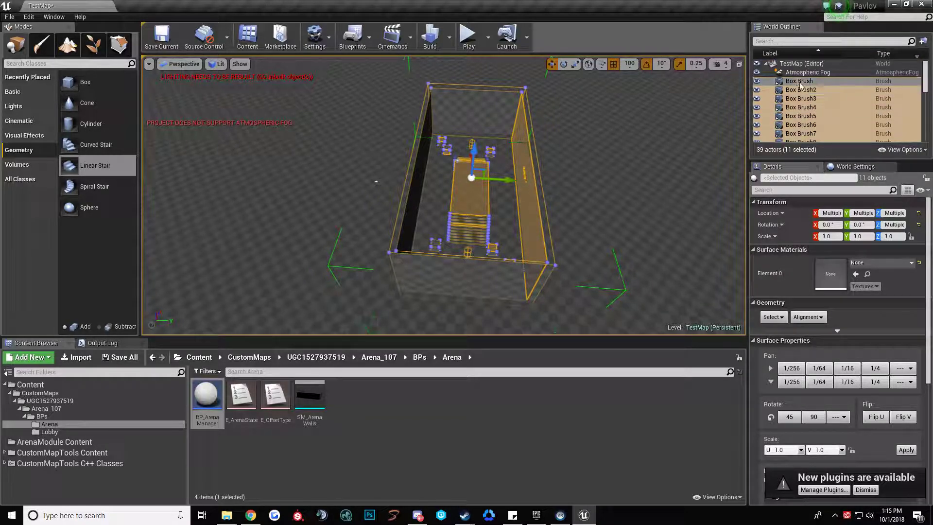
right_click(800, 83)
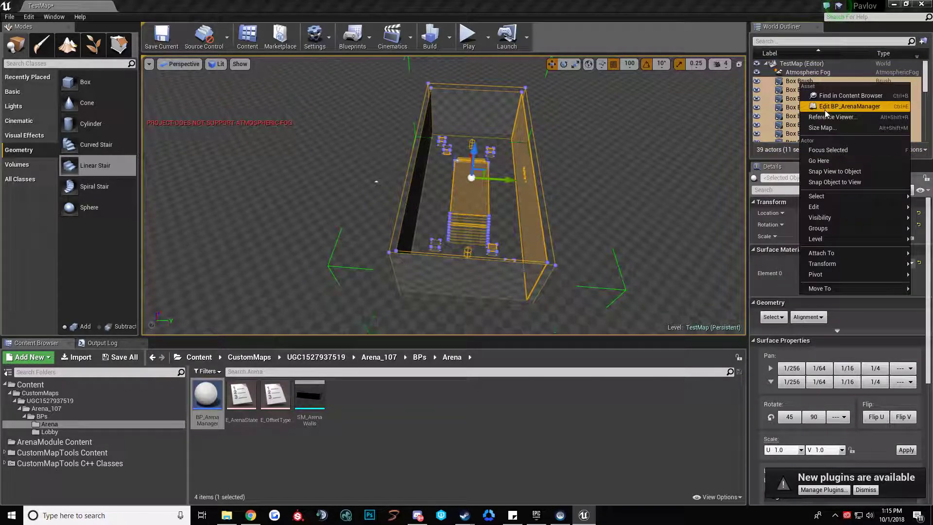
mouse_move(842, 290)
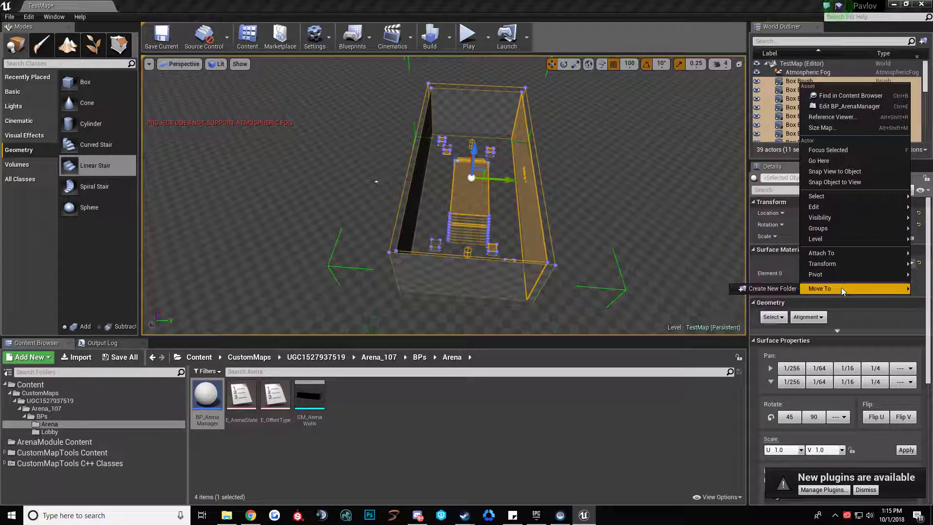
left_click(771, 290)
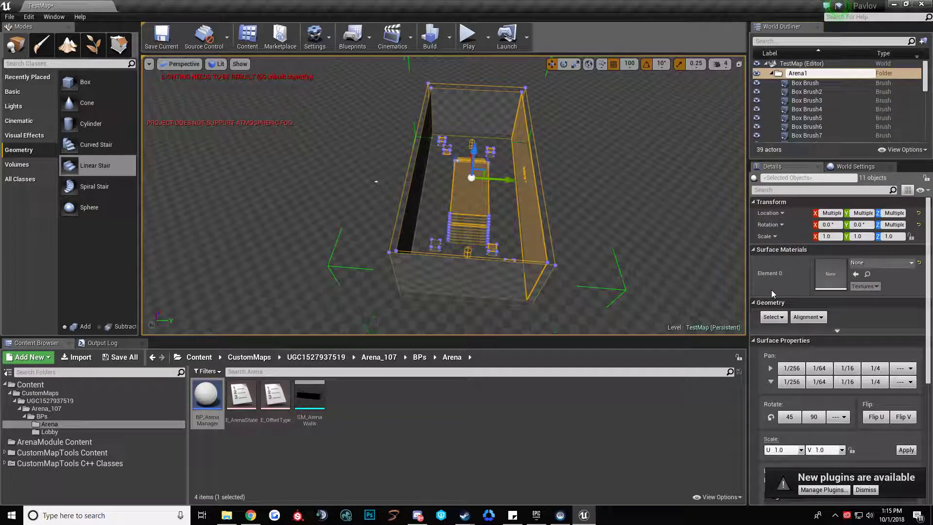
key("Return")
Step: Regroup all actors of the Arena1 folder and duplicate the group beside the original arena, at Y 1900 cm
right_click_drag(555, 177, 582, 196)
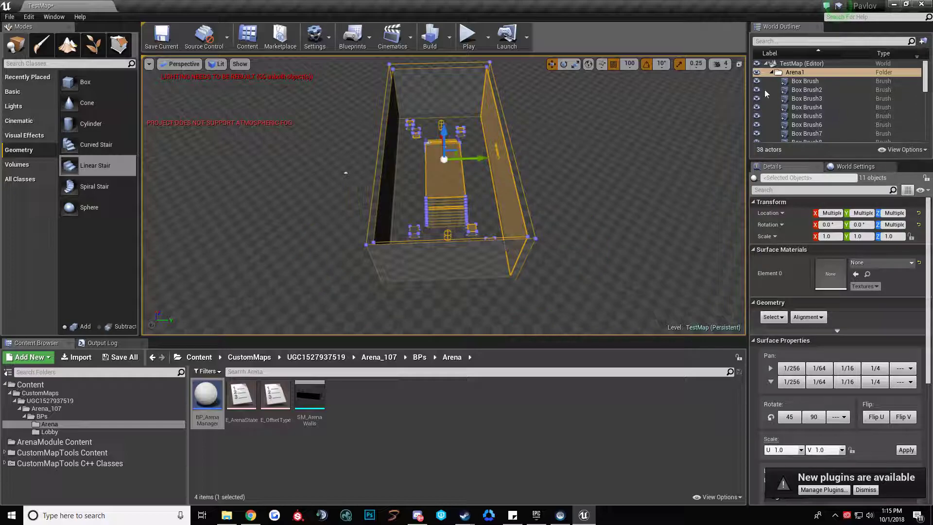
left_click(797, 81)
scroll(822, 96, "down", 3)
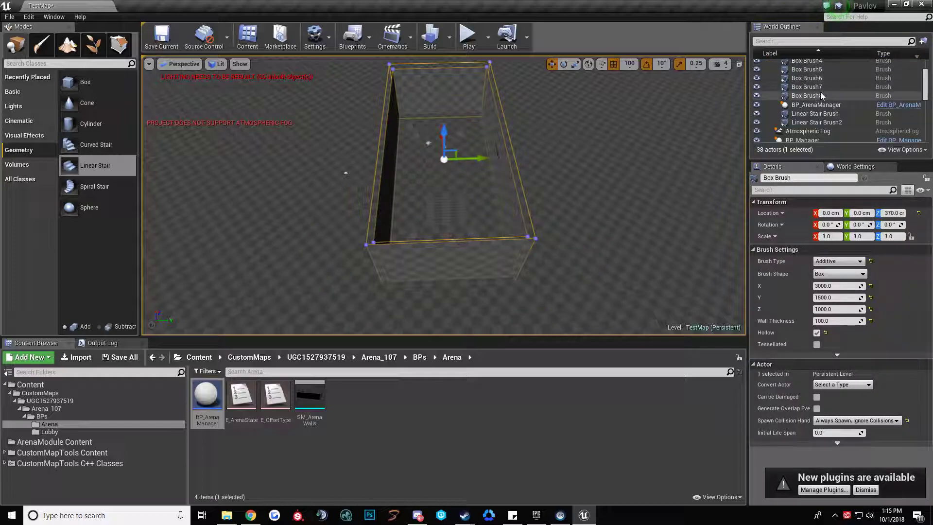
left_click(817, 122, "shift")
right_click_drag(572, 147, 572, 148)
right_click_drag(522, 176, 487, 172)
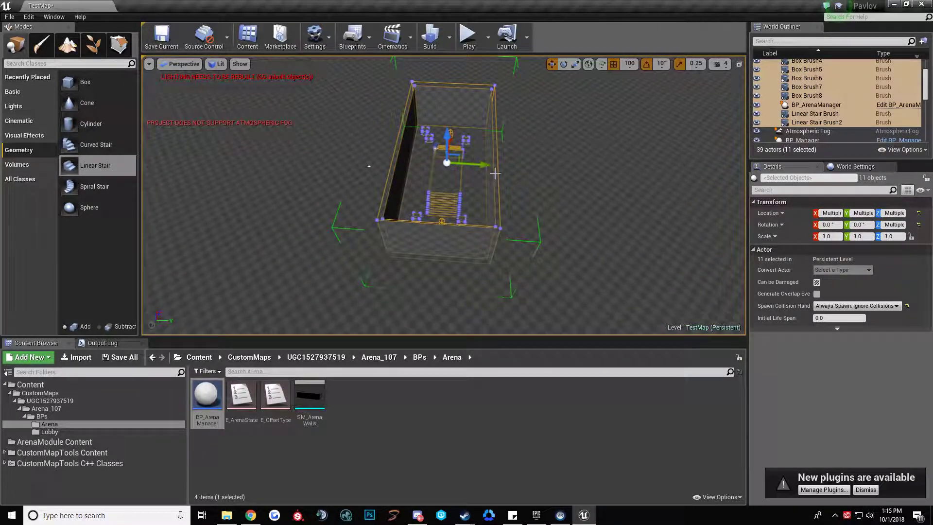
left_click_drag(480, 166, 598, 172, "alt")
mouse_move(598, 172)
right_mouse_down()
mouse_move(622, 165)
mouse_move(583, 171)
right_mouse_up()
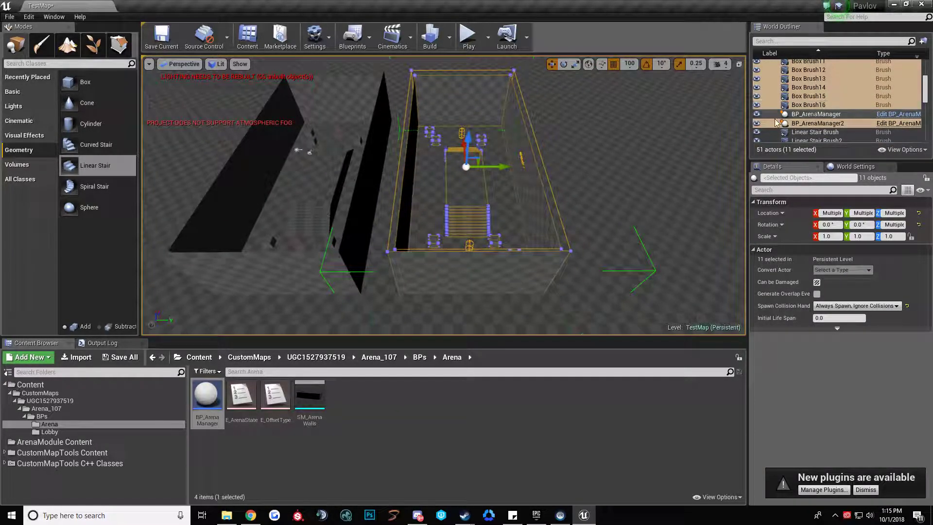
Step: Move the duplicated arena into a new folder named Arena2, place that folder directly under TestMap, and collapse both arena folders
scroll(813, 97, "up", 3)
scroll(814, 94, "up", 3)
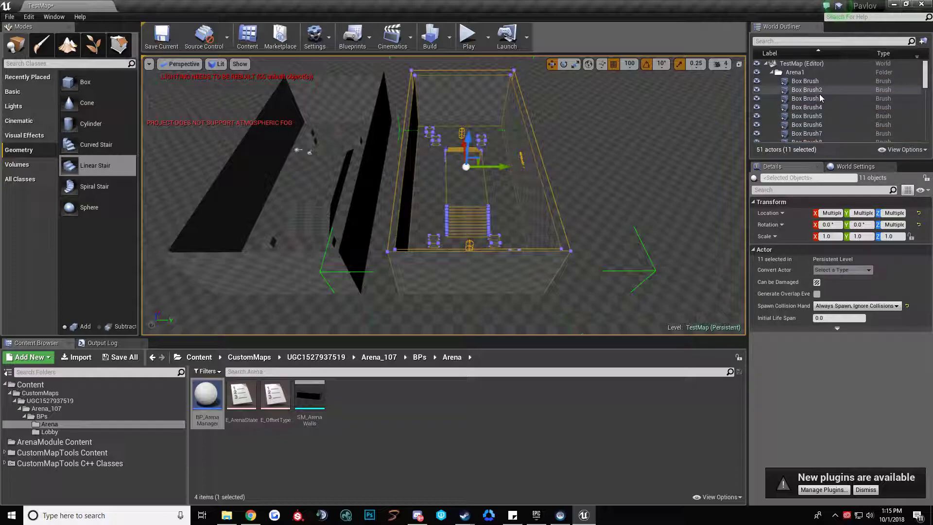
right_click(811, 121)
mouse_move(852, 325)
left_click(788, 326)
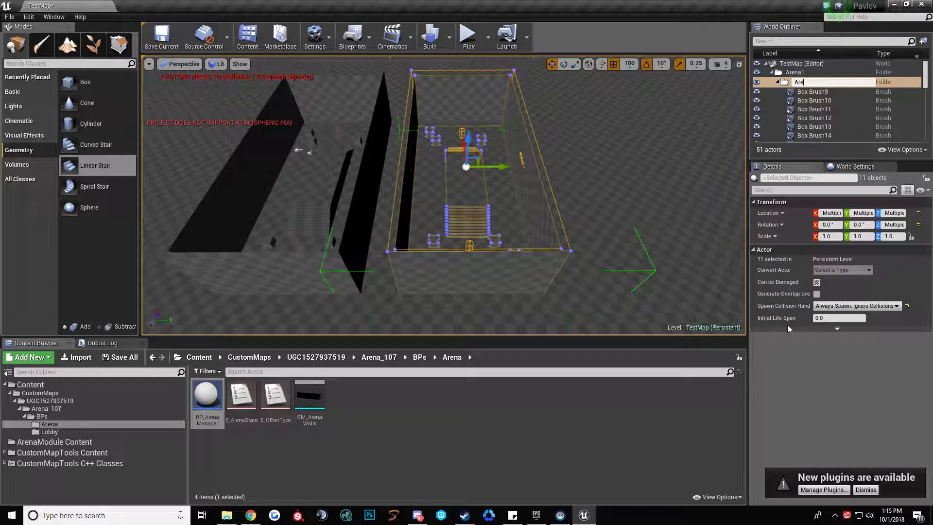
key("Return")
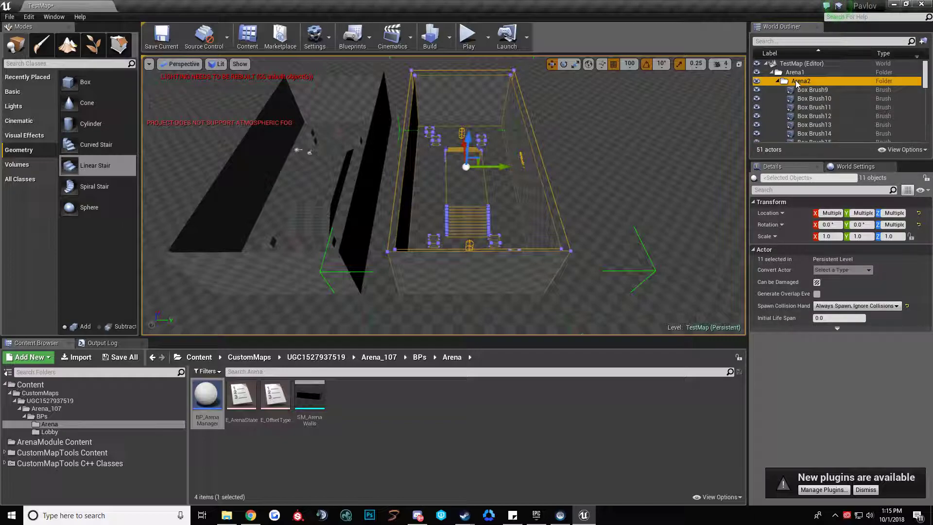
left_click_drag(801, 82, 803, 63)
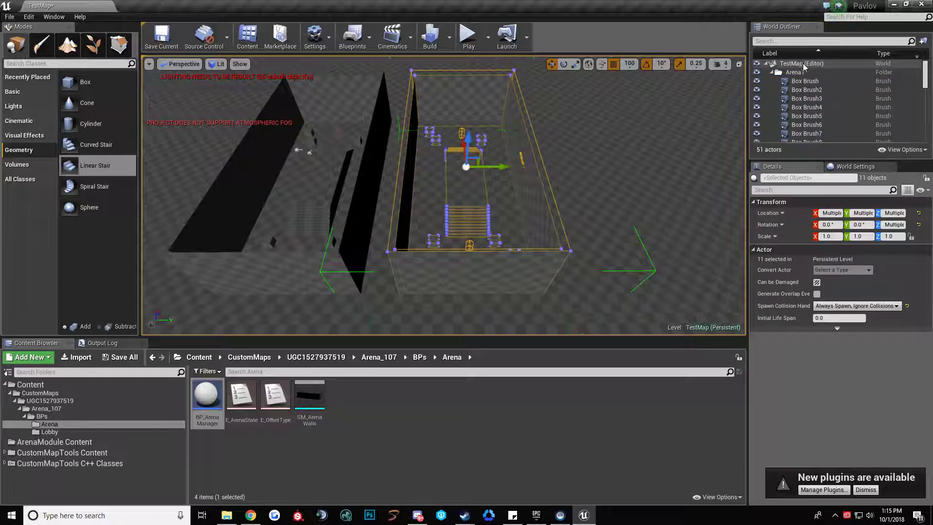
left_click(772, 81)
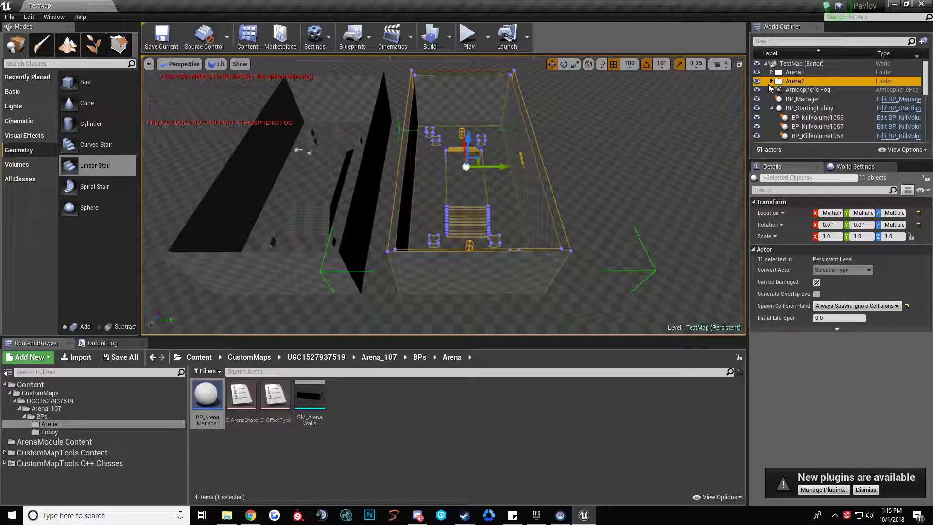
Step: Ungroup the duplicated arena and set its arena manager's Arena# to 1
right_click_drag(438, 147, 413, 153)
right_click_drag(466, 141, 450, 158)
key("w")
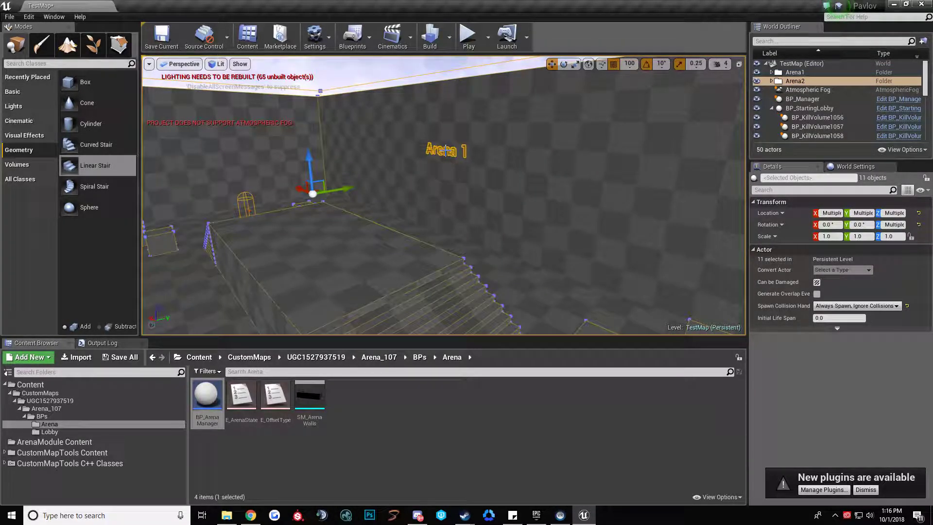
left_click(466, 154)
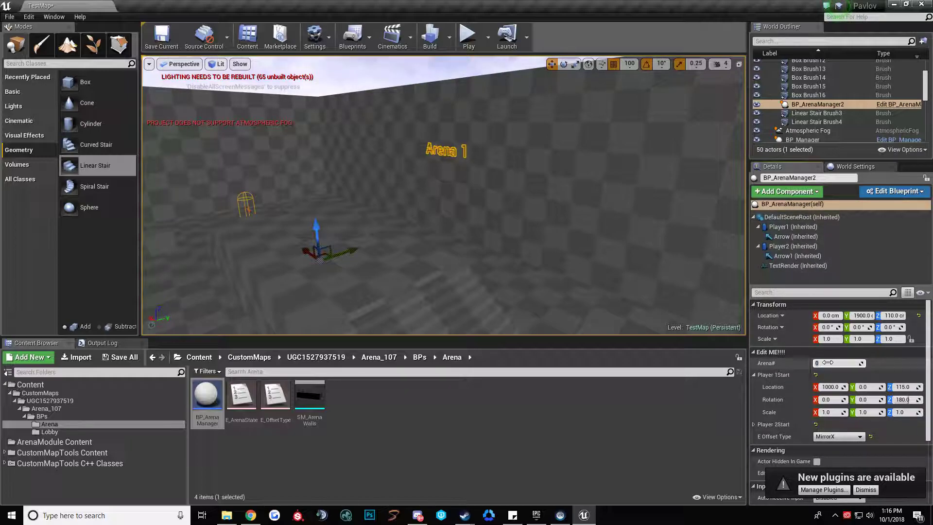
key("f")
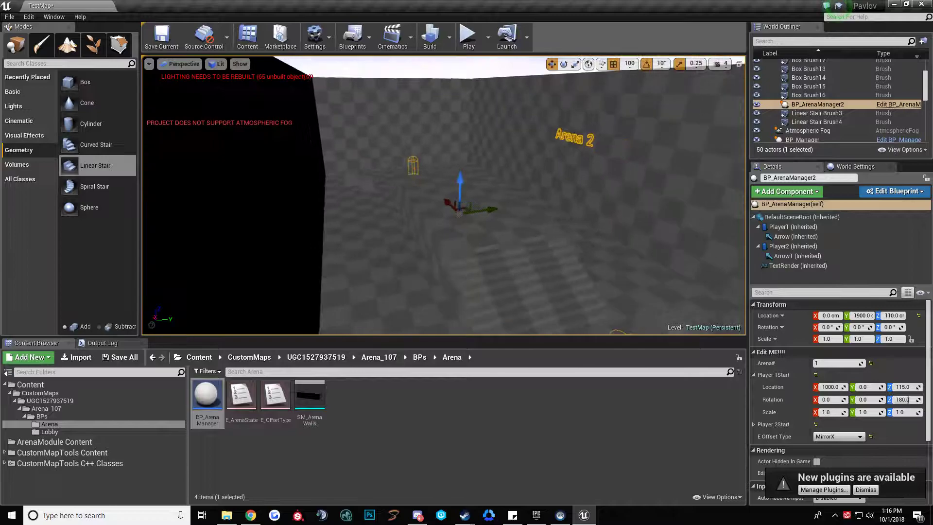
Step: Select all actors in the Arena2 folder and group them
left_click(828, 121)
scroll(829, 108, "up", 3)
left_click(810, 90, "shift")
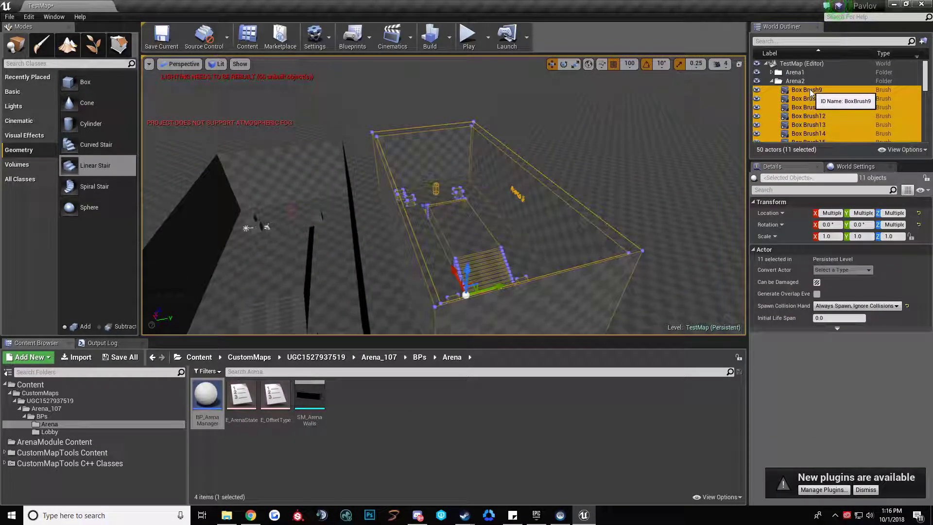
key("ctrl+g")
Step: Duplicate the Arena2 group three times in a row along the Y axis to get five adjacent arenas
mouse_move(481, 183)
right_mouse_down()
mouse_move(452, 219)
mouse_move(481, 204)
mouse_move(476, 169)
right_mouse_up()
left_click_drag(475, 169, 733, 187, "alt")
right_click_drag(729, 187, 518, 176)
left_click_drag(518, 175, 648, 176, "alt")
right_click_drag(647, 176, 525, 127)
Step: Ungroup the third arena and set its arena manager's Arena# to 2
left_click(502, 145)
left_click(525, 126)
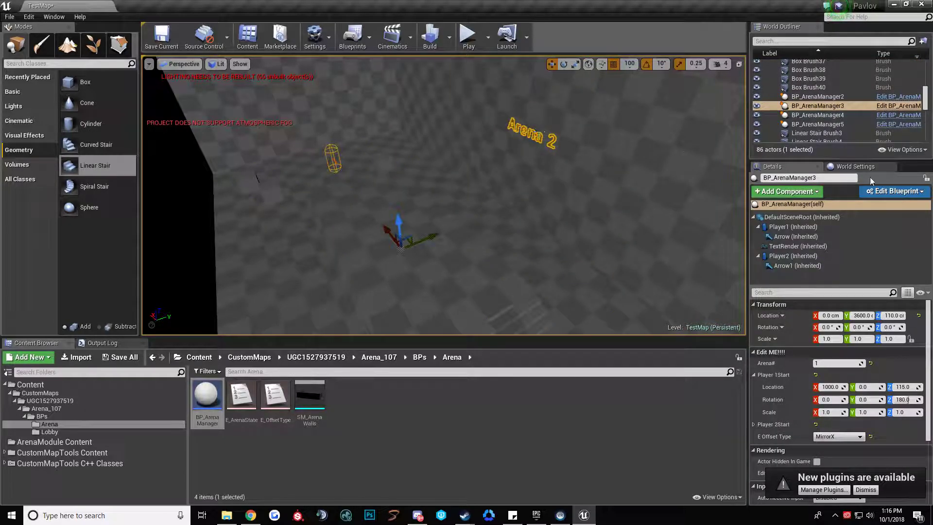
left_click(835, 362)
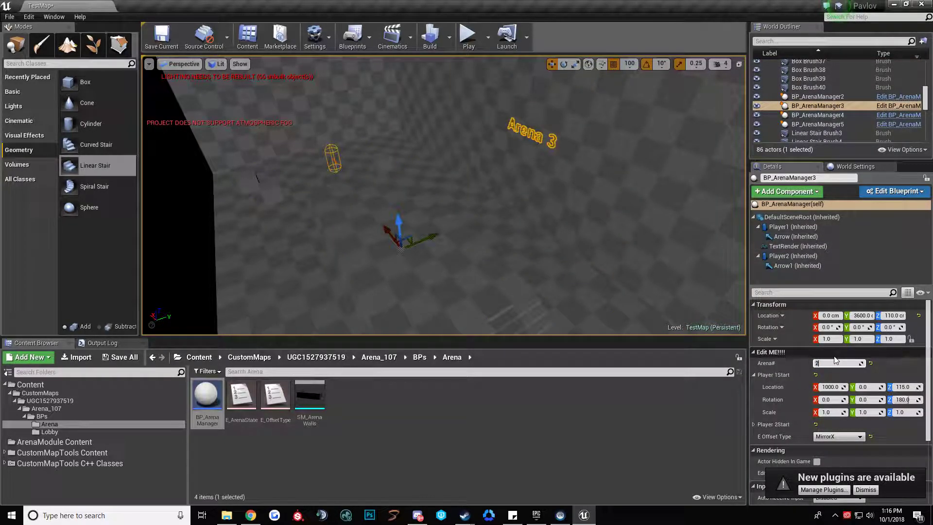
Step: Ungroup the fourth and fifth arenas and renumber the Arena# of each one's arena manager
mouse_move(483, 127)
right_mouse_down()
mouse_move(483, 97)
mouse_move(483, 127)
right_mouse_up()
left_click(613, 102)
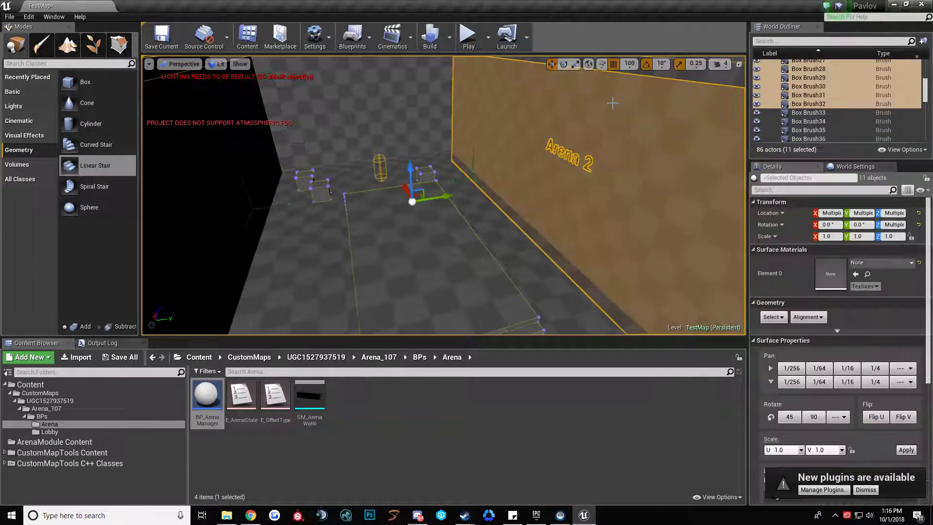
left_click(560, 152)
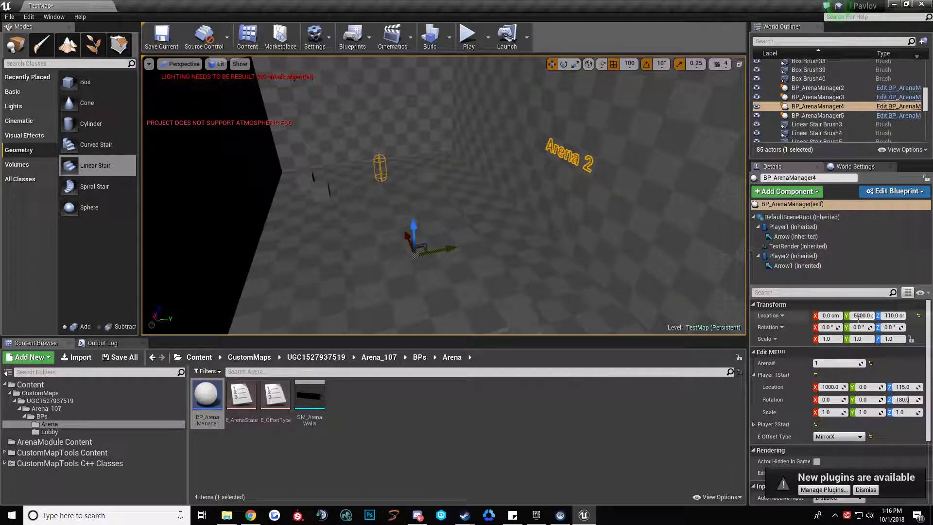
left_click(834, 361)
mouse_move(572, 177)
right_mouse_down()
mouse_move(572, 141)
mouse_move(573, 177)
right_mouse_up()
left_click(572, 177)
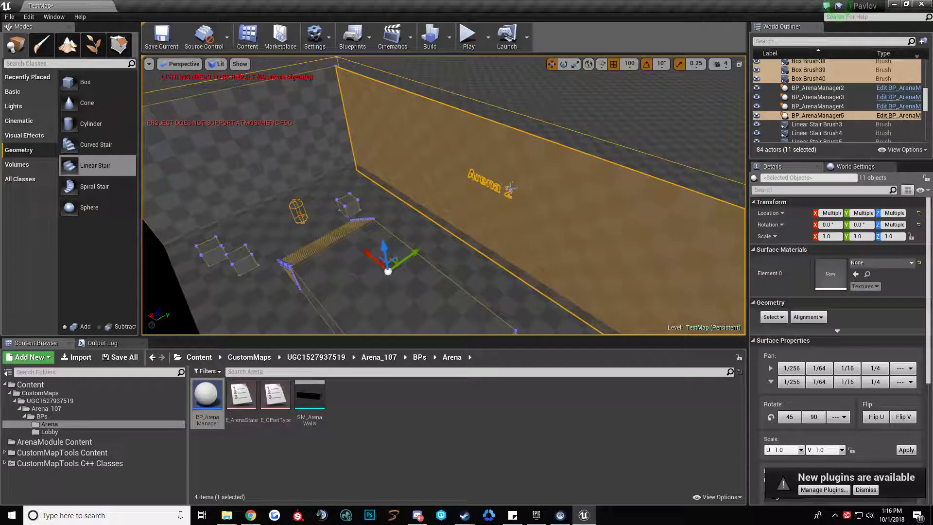
left_click(508, 188)
left_click(835, 360)
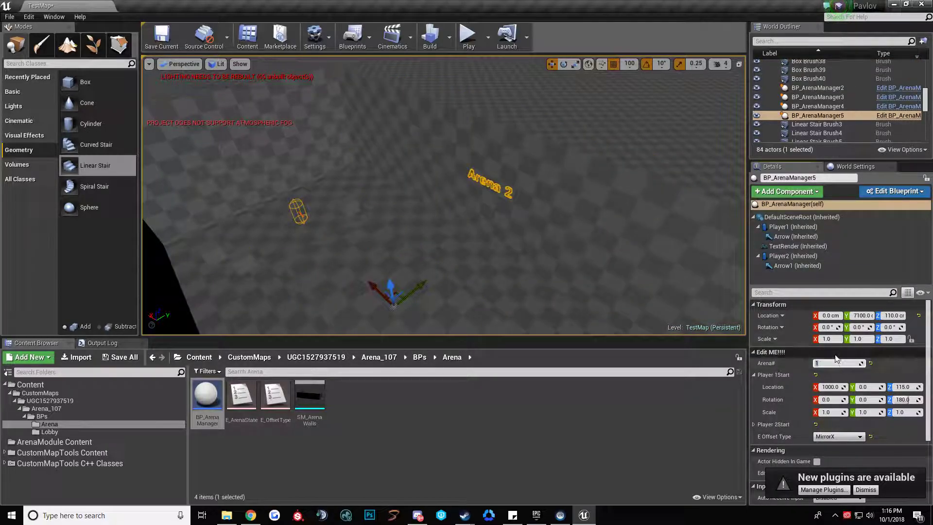
Step: Inspect the row of arenas and the starting lobby from a distance
mouse_move(579, 159)
right_mouse_down()
mouse_move(579, 189)
mouse_move(579, 158)
right_mouse_up()
left_click(565, 104)
mouse_move(565, 121)
right_mouse_down()
mouse_move(515, 204)
mouse_move(597, 180)
mouse_move(601, 192)
mouse_move(580, 182)
mouse_move(549, 123)
right_mouse_up()
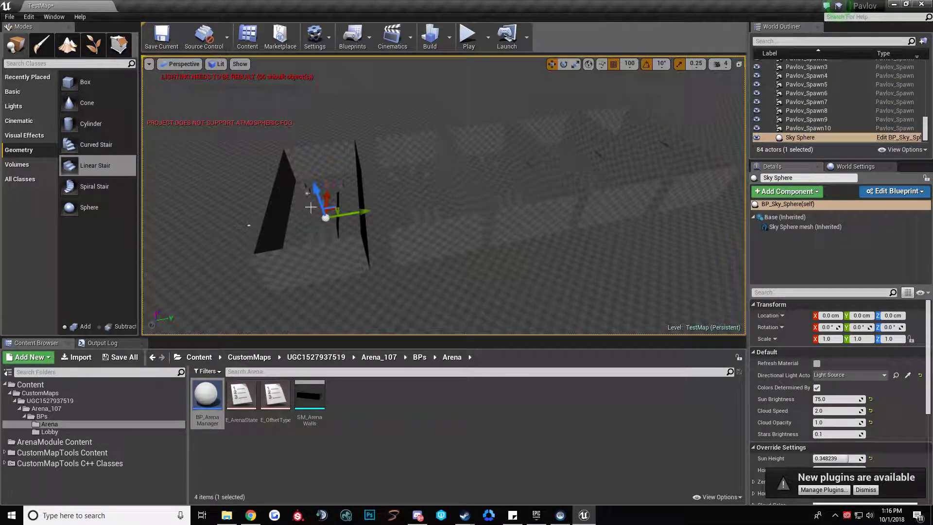
right_click_drag(521, 166, 729, 204)
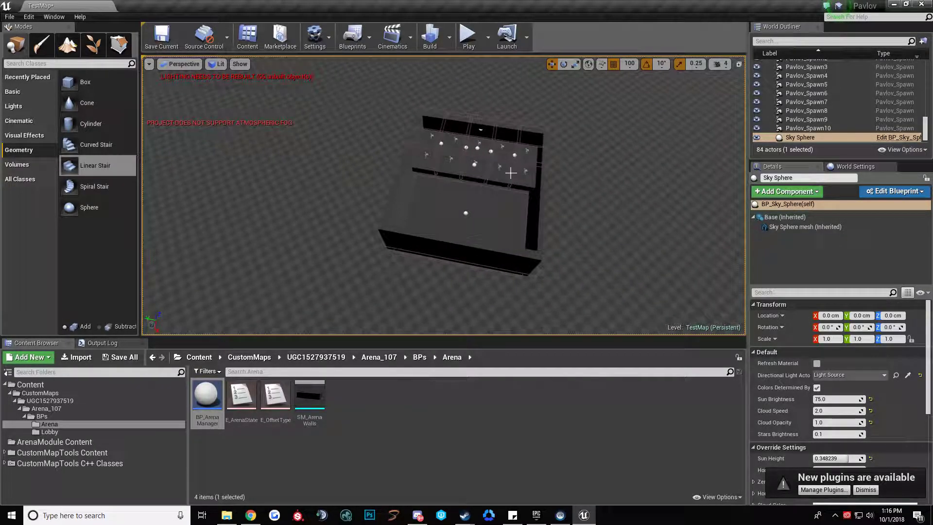
mouse_move(532, 216)
right_mouse_down()
mouse_move(574, 194)
mouse_move(598, 160)
mouse_move(532, 216)
right_mouse_up()
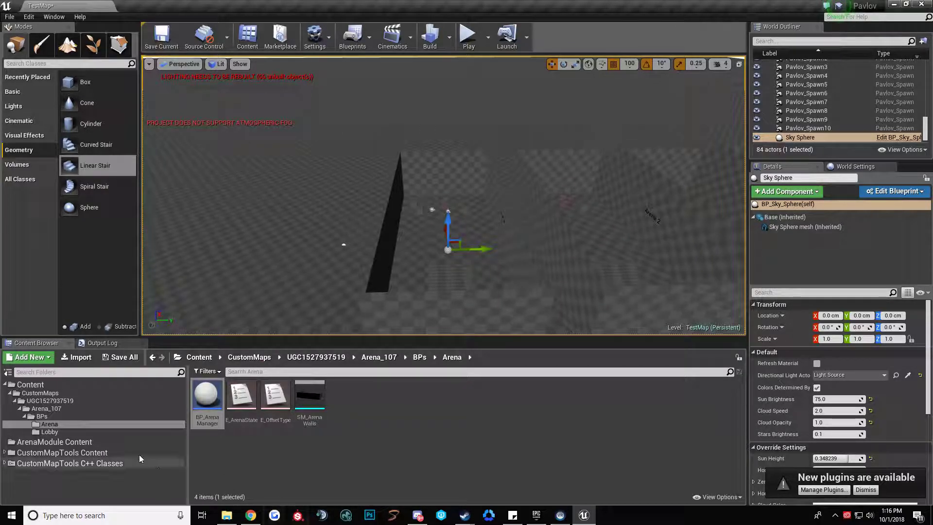
Step: Open the BP_Manager blueprint from the BPs folder, compile it and save it
left_click(51, 417)
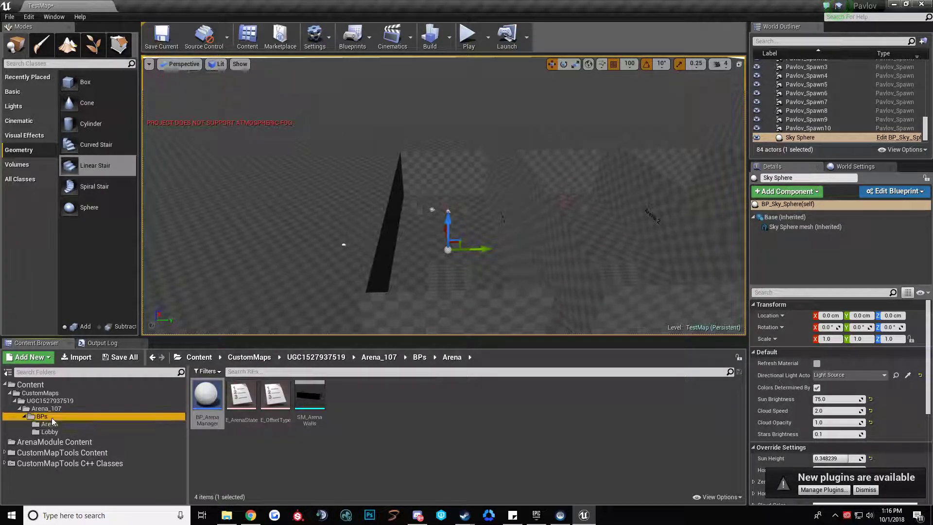
double_click(282, 400)
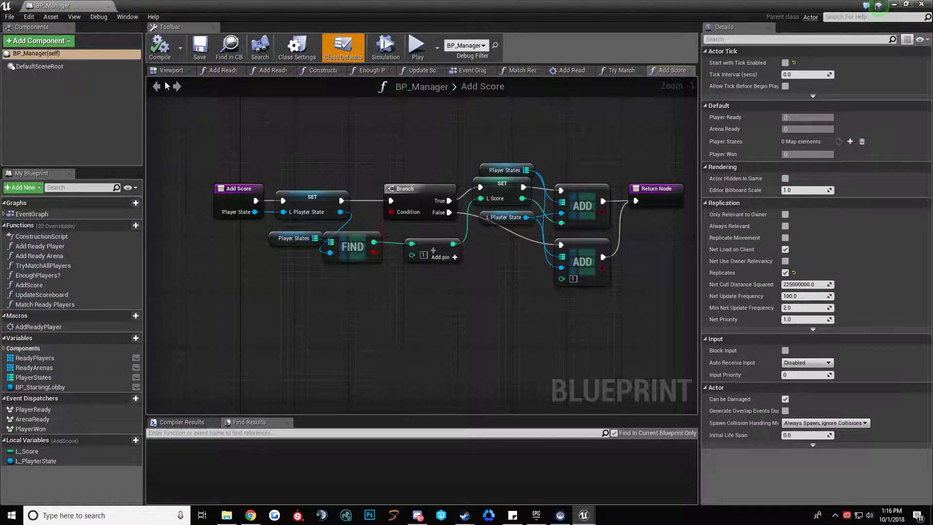
left_click(159, 49)
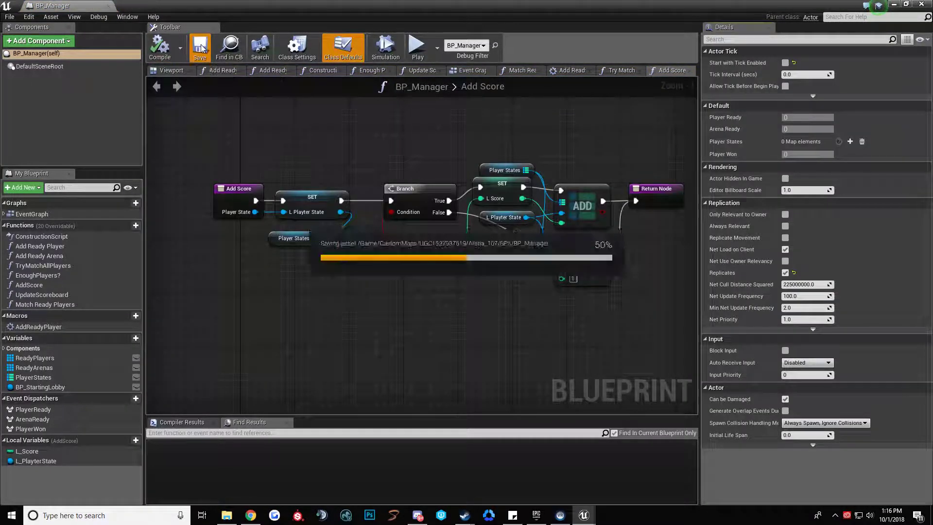
Step: View BP_Manager's Construction Script, dock its editor beside the TestMap level, and return to the level
left_click(320, 70)
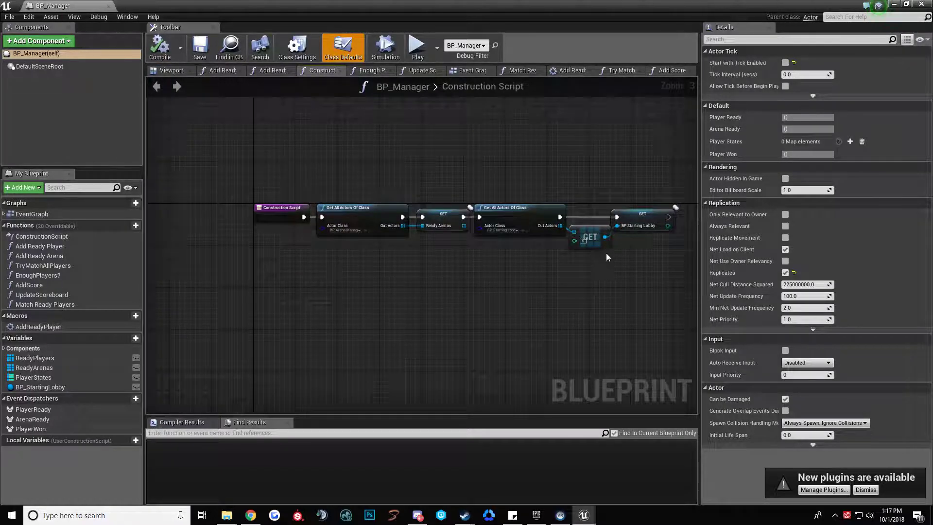
left_click_drag(62, 4, 117, 6)
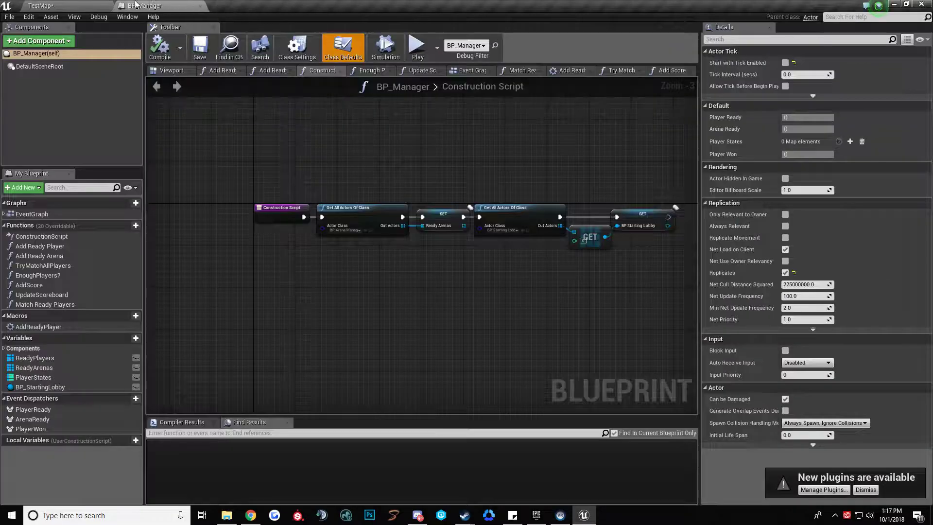
left_click(82, 5)
Step: Compile and save the BP_StartingLobby blueprint from the Lobby folder, and return to the level's BPs folder
double_click(241, 396)
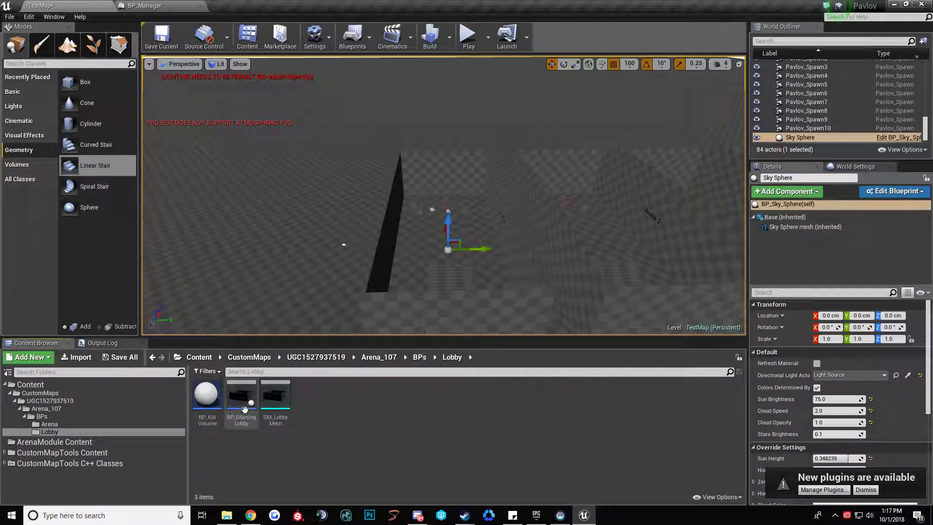
double_click(248, 406)
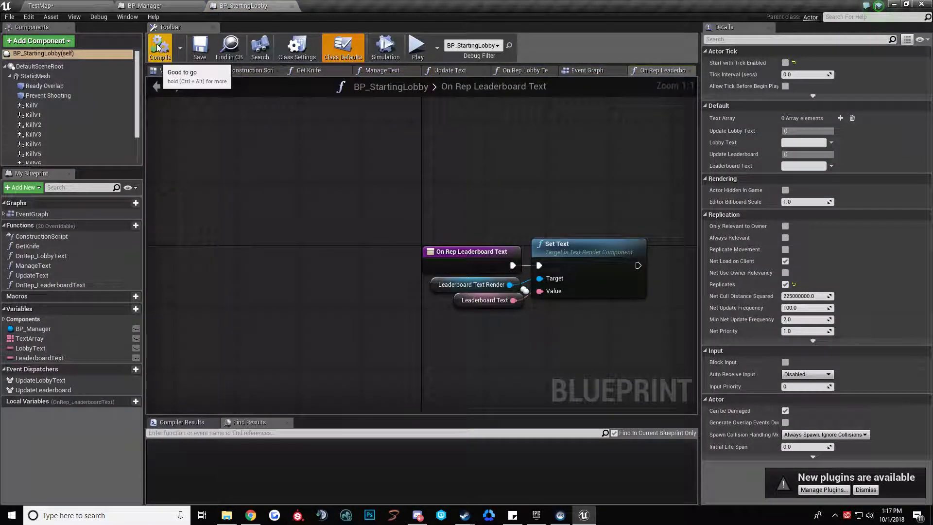
left_click(209, 53)
left_click(78, 5)
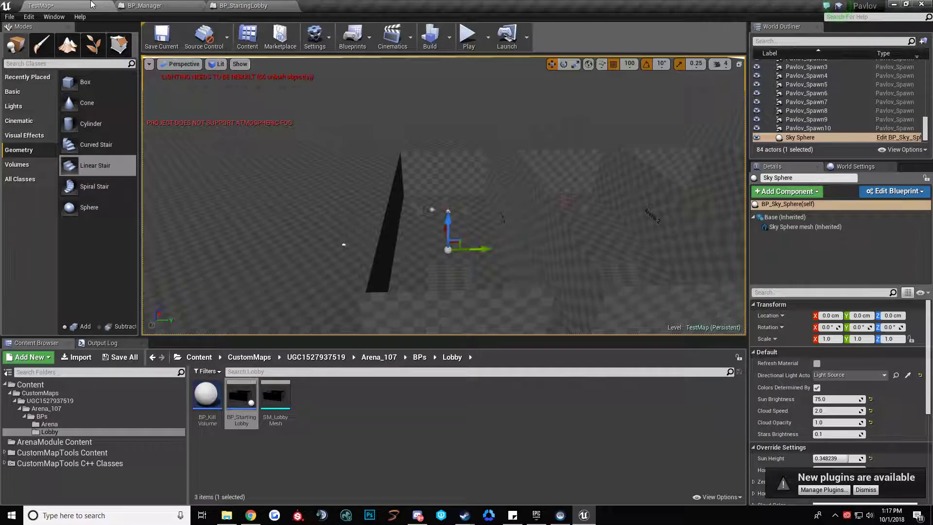
left_click(421, 357)
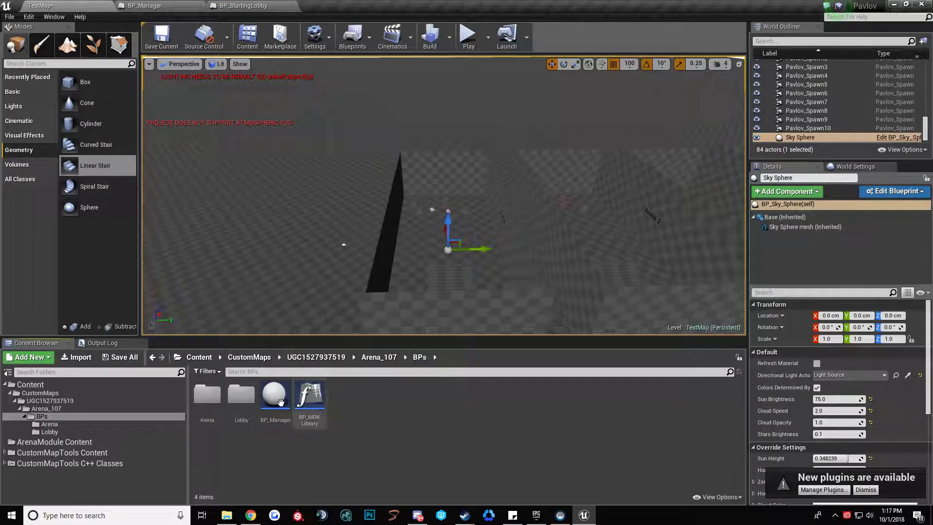
Step: Compile and save the BP_ArenaManager blueprint from the BPs/Arena folder, and return to the TestMap level
double_click(207, 395)
double_click(207, 396)
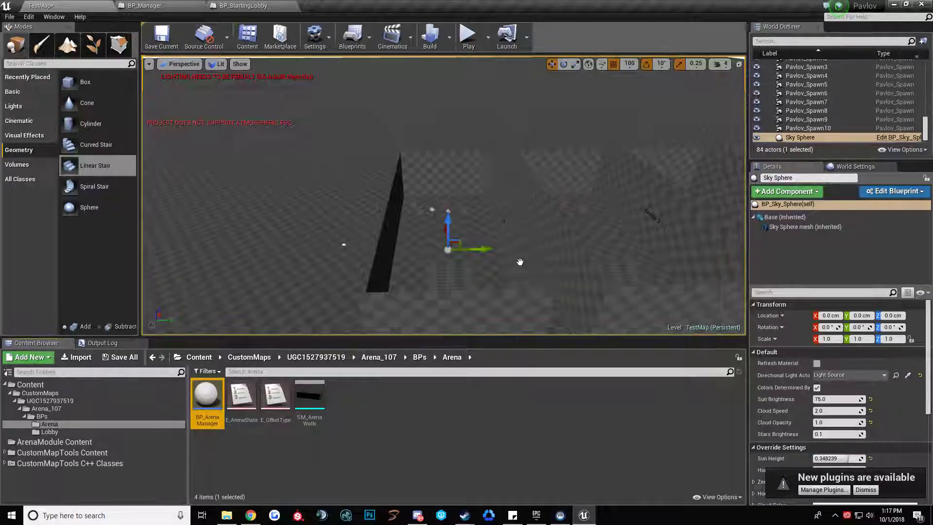
left_click(162, 47)
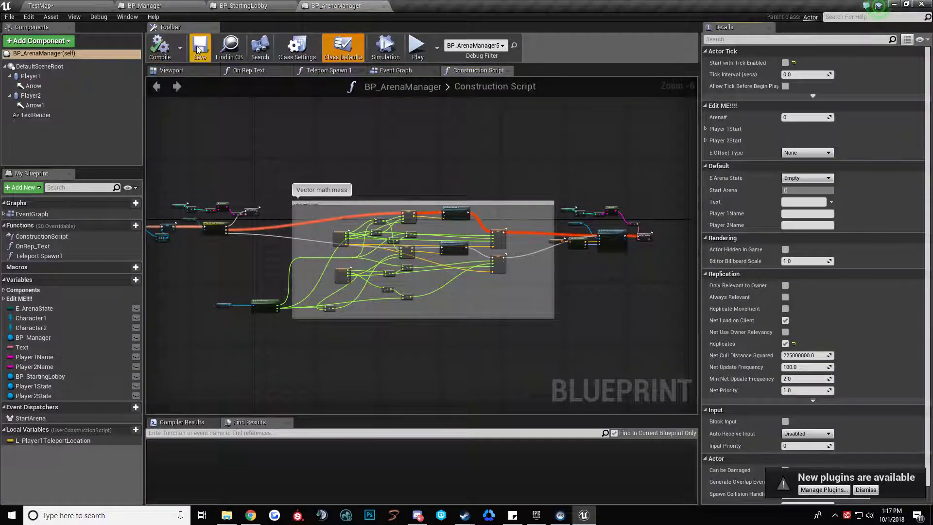
left_click(42, 6)
Step: Save all modified content, including the TestMap level
right_click_drag(344, 243, 410, 219)
left_click(121, 357)
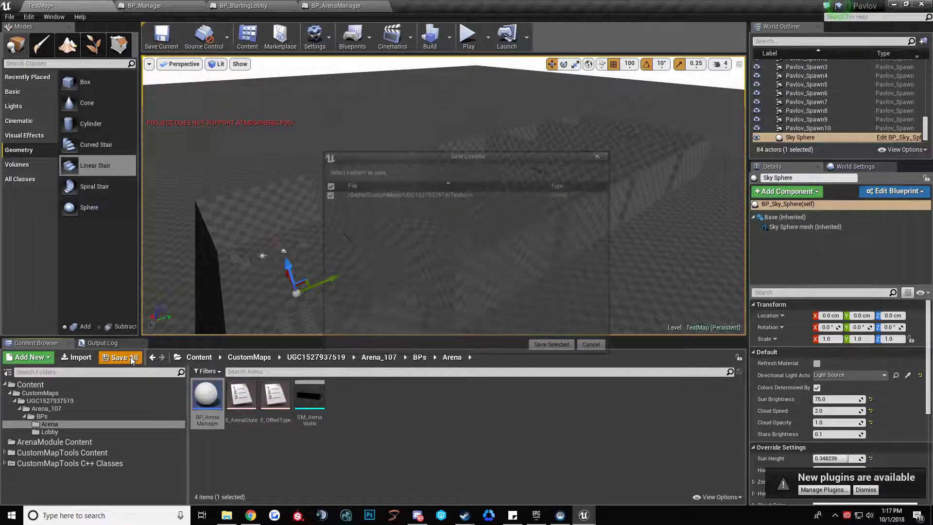
left_click(550, 345)
Step: Build the TestMap level and its lighting, dismissing the message log
mouse_move(397, 235)
right_mouse_down()
mouse_move(427, 214)
mouse_move(354, 265)
mouse_move(365, 262)
mouse_move(370, 285)
mouse_move(382, 232)
right_mouse_up()
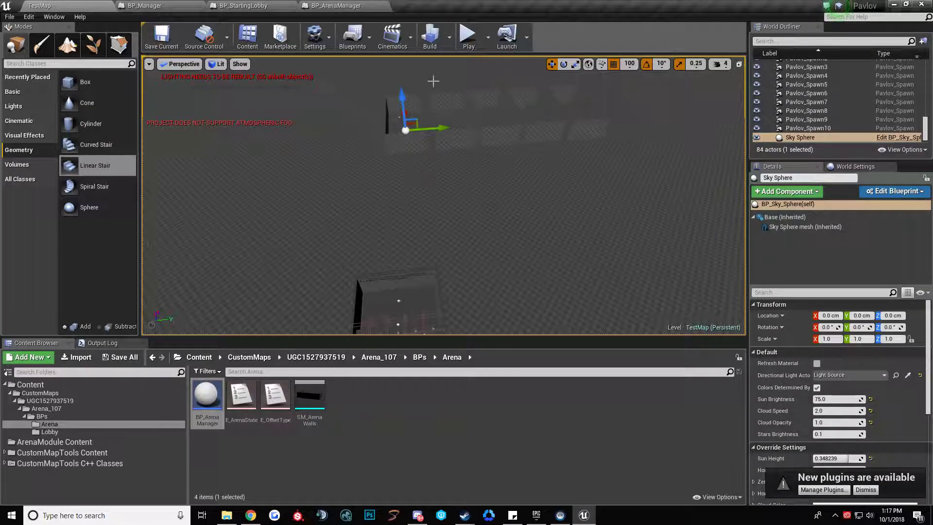
left_click(450, 38)
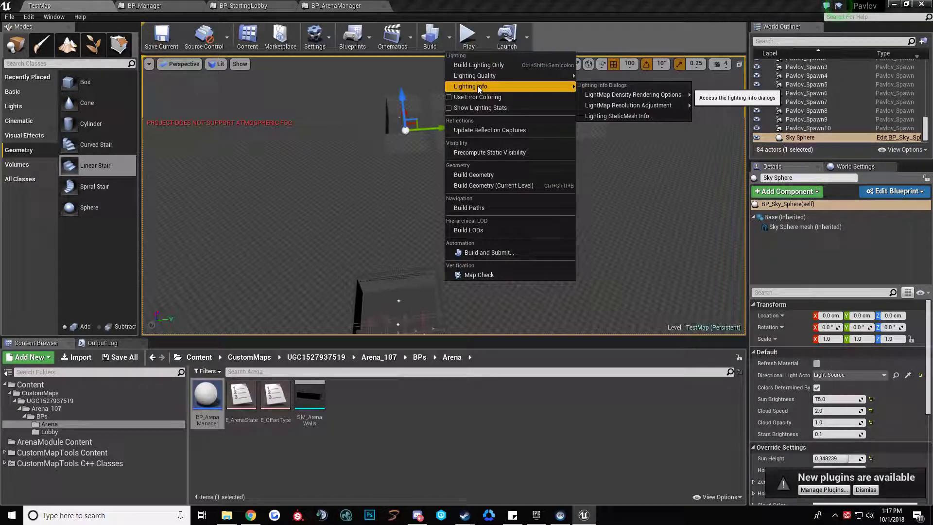
mouse_move(472, 75)
left_click(433, 39)
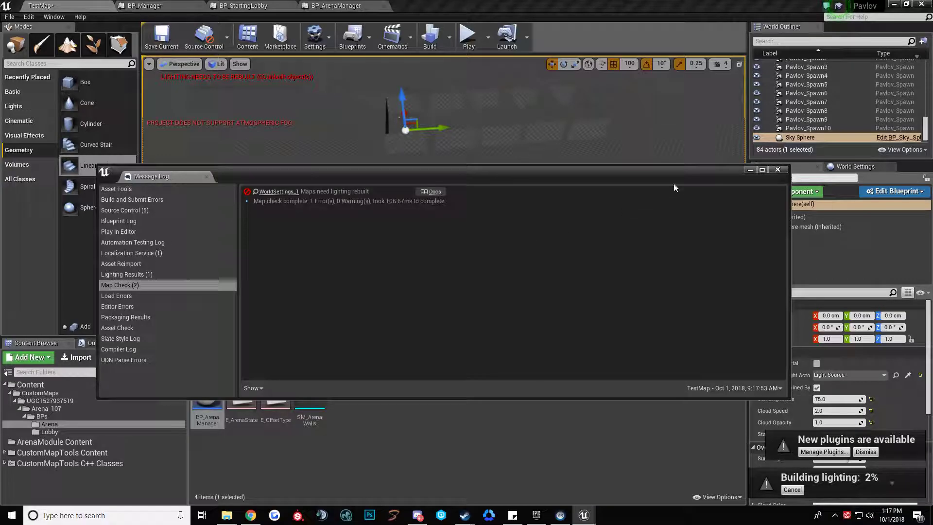
left_click(777, 169)
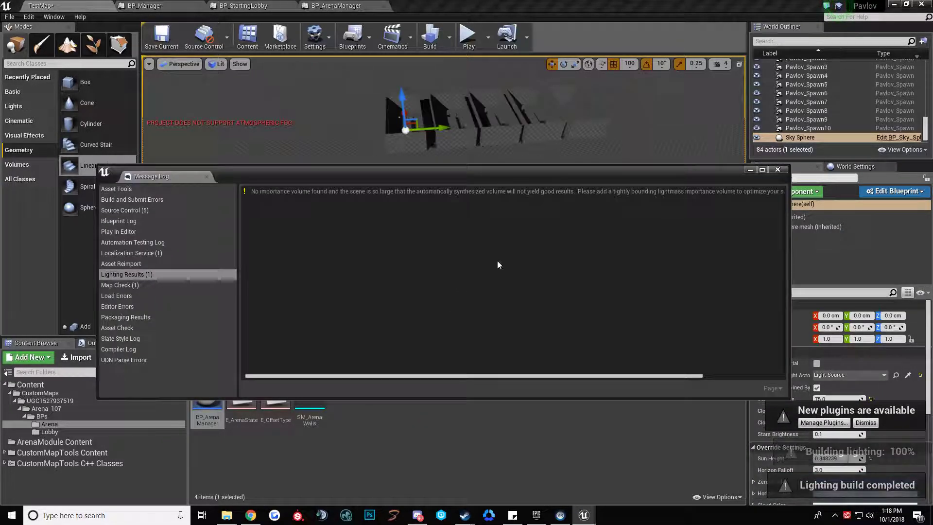
left_click(777, 169)
Step: Select the BP_StartingLobby actor with its attached objects and shift it slightly along the horizontal Y axis
key("w")
right_click_drag(437, 227, 403, 234)
left_click(354, 215)
key("s")
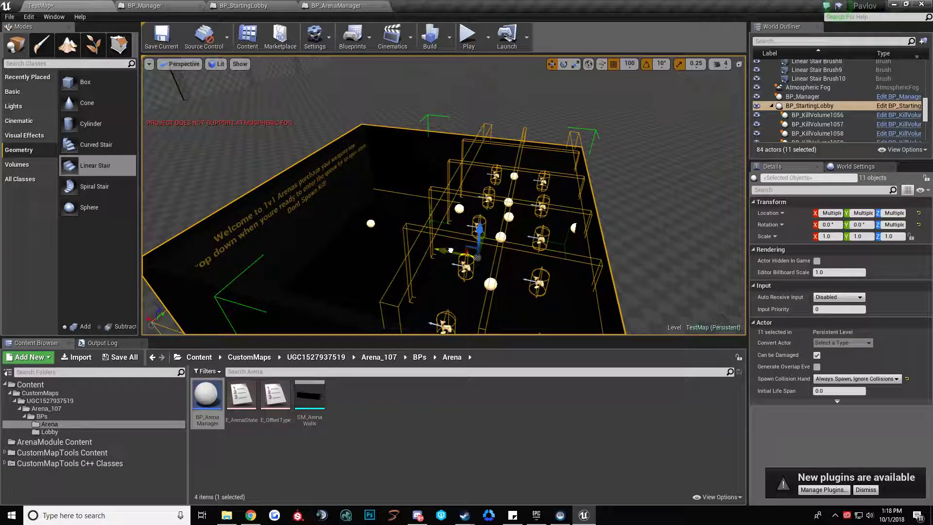
left_click_drag(444, 250, 442, 251)
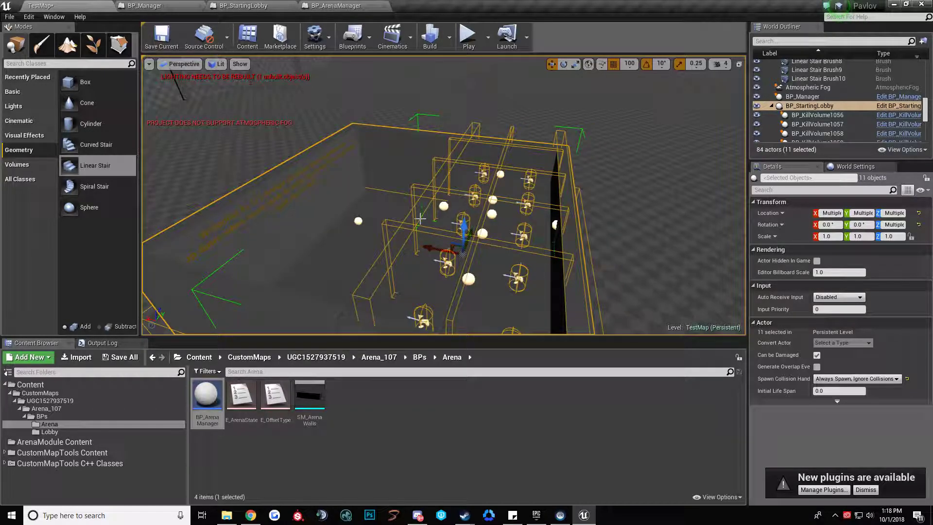
key("d")
right_click_drag(414, 234, 359, 237)
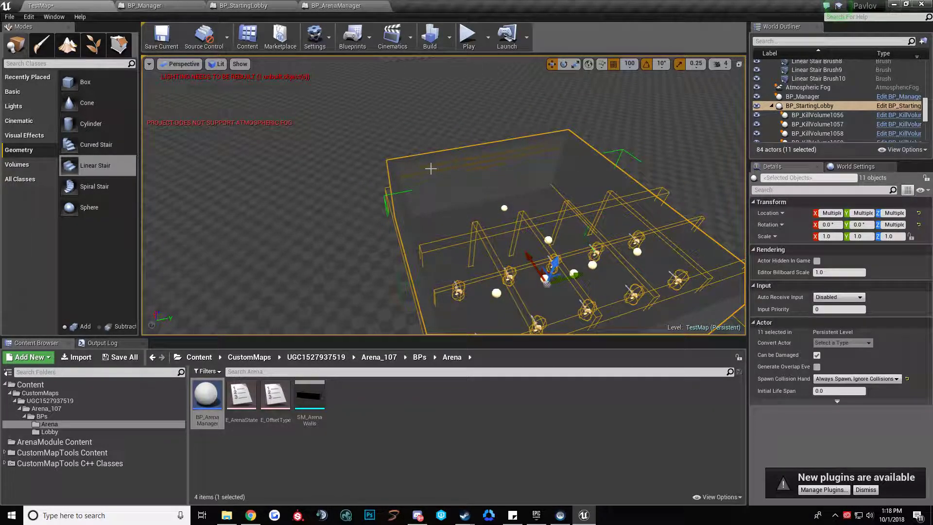
Step: Turn off Cast Shadows on the directional Light Source above the first arena
right_click_drag(539, 256, 573, 270)
right_click_drag(517, 201, 480, 202)
key("w")
key("w")
key("w")
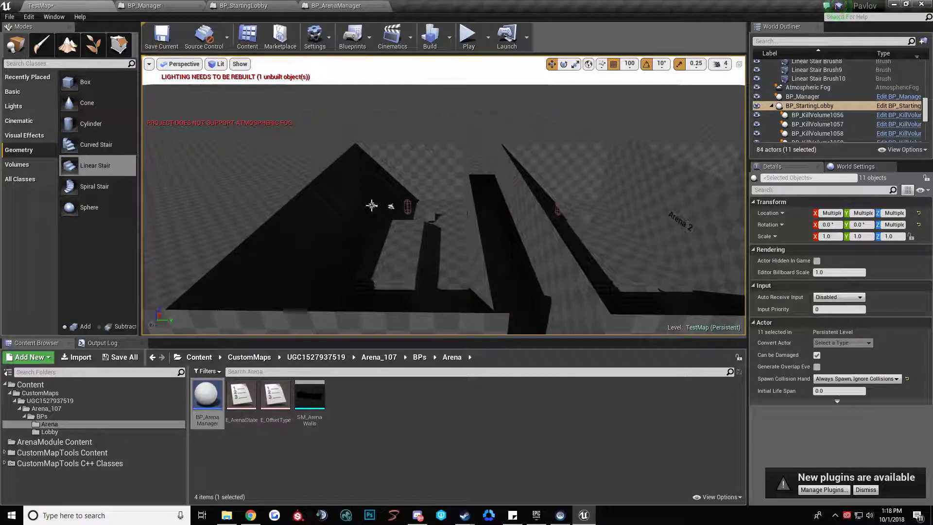
left_click(372, 205)
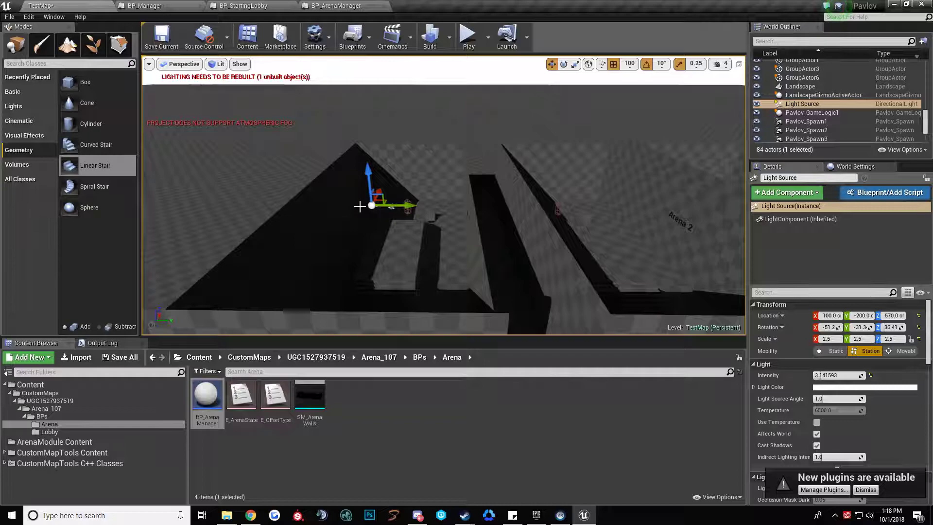
scroll(821, 379, "down", 1)
left_click(817, 430)
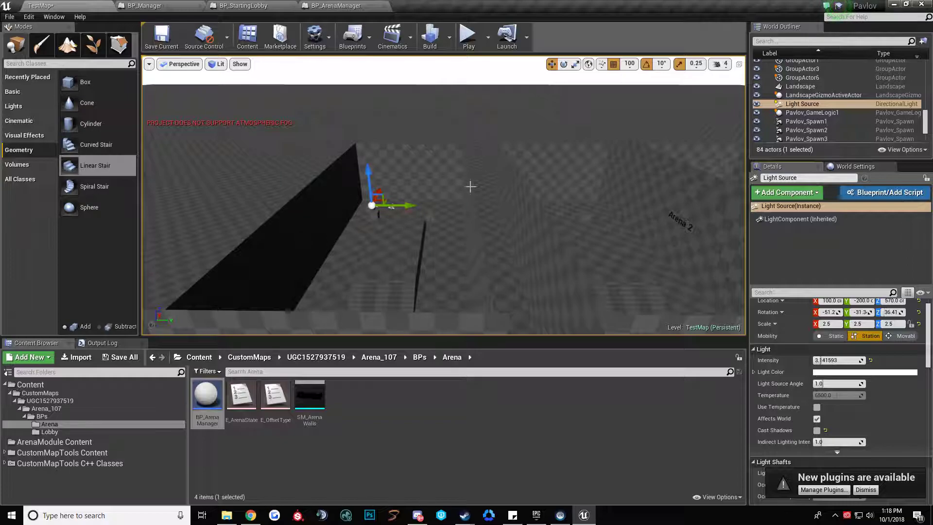
right_click_drag(627, 205, 494, 190)
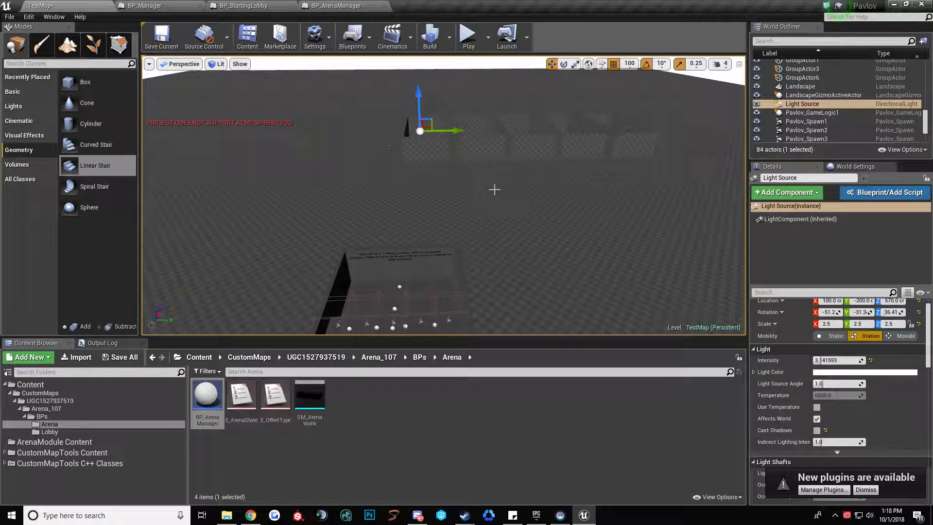